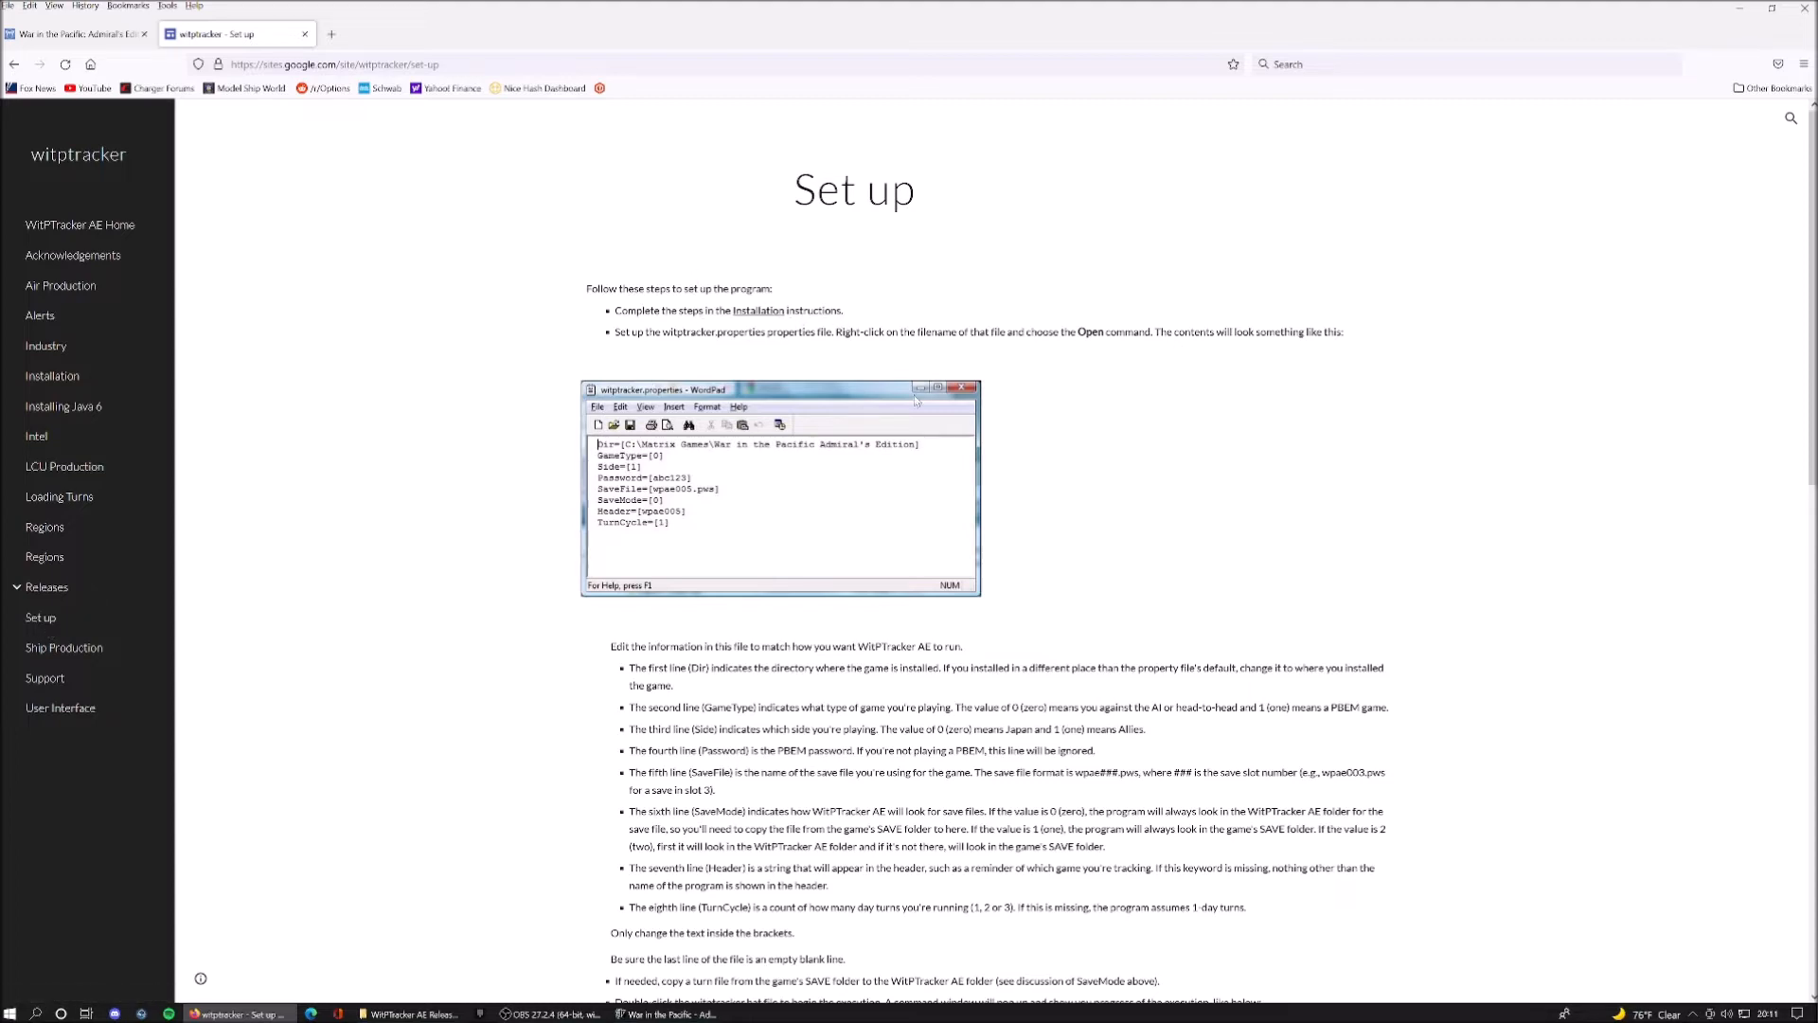
Review the WitPTracker set-up page's instructions for each line of the properties file and for launching the program
scroll(767, 516, "down", 3)
scroll(769, 514, "down", 5)
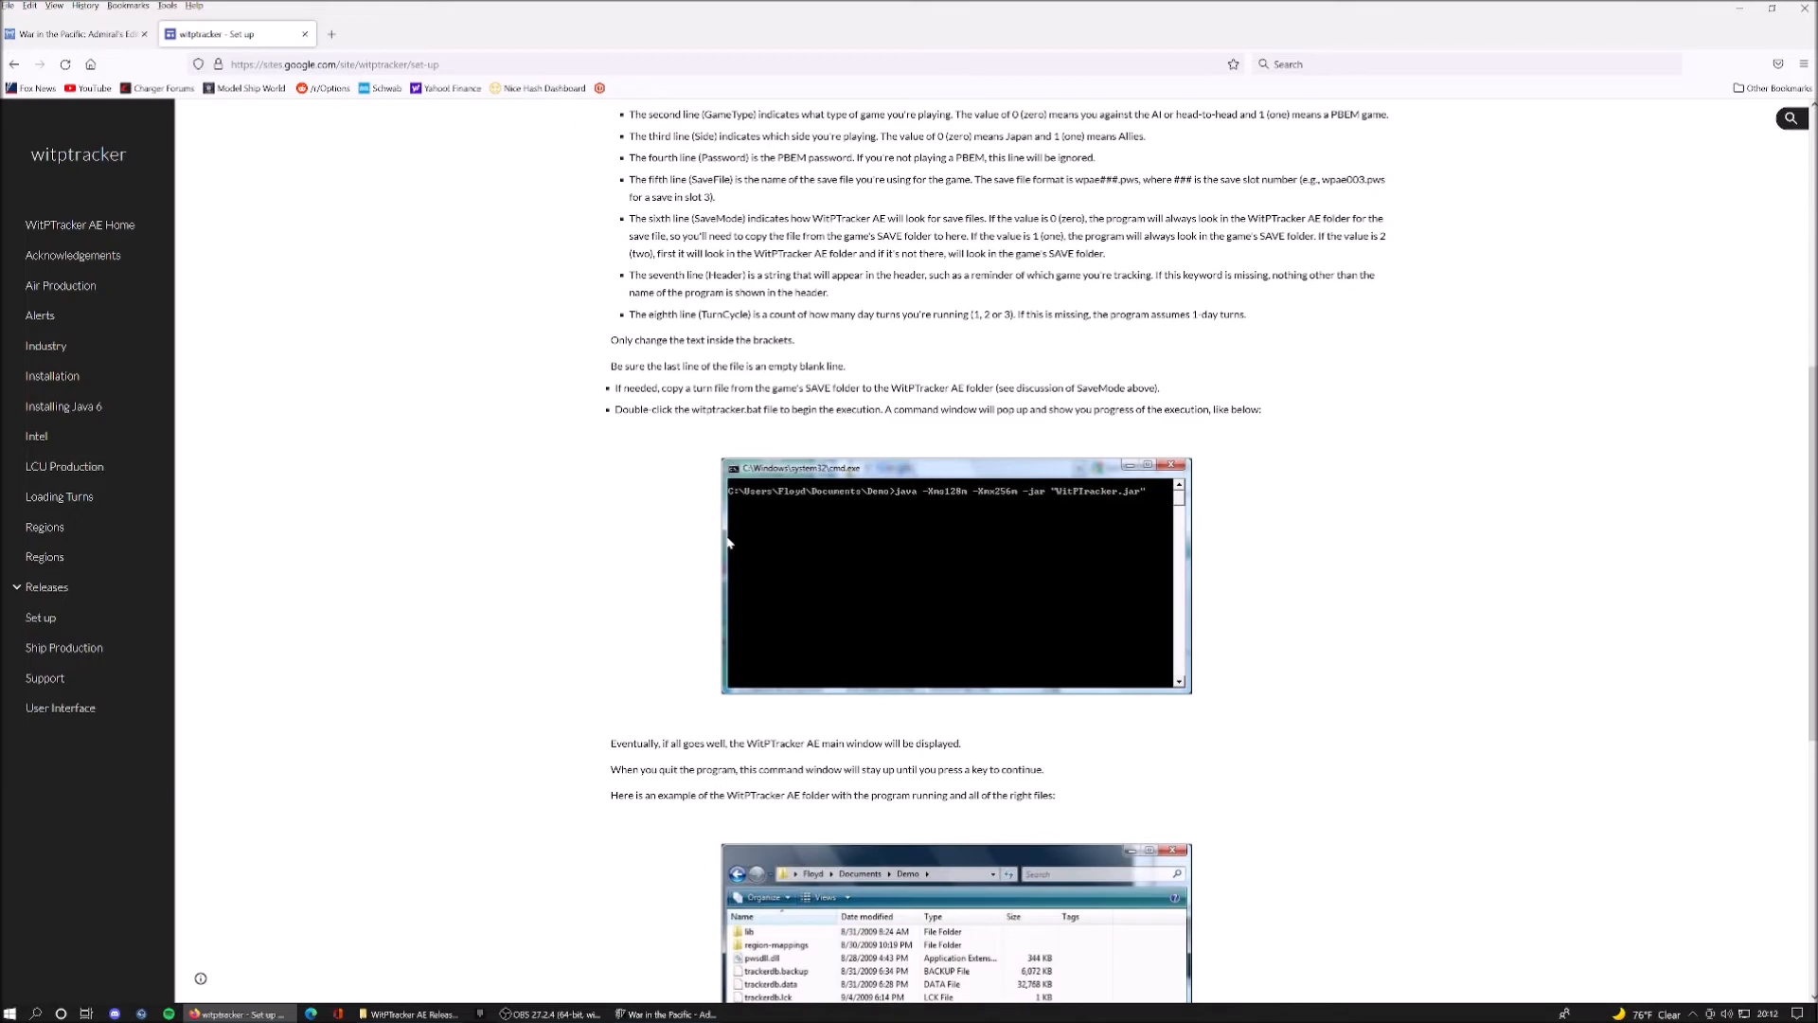
scroll(713, 516, "up", 7)
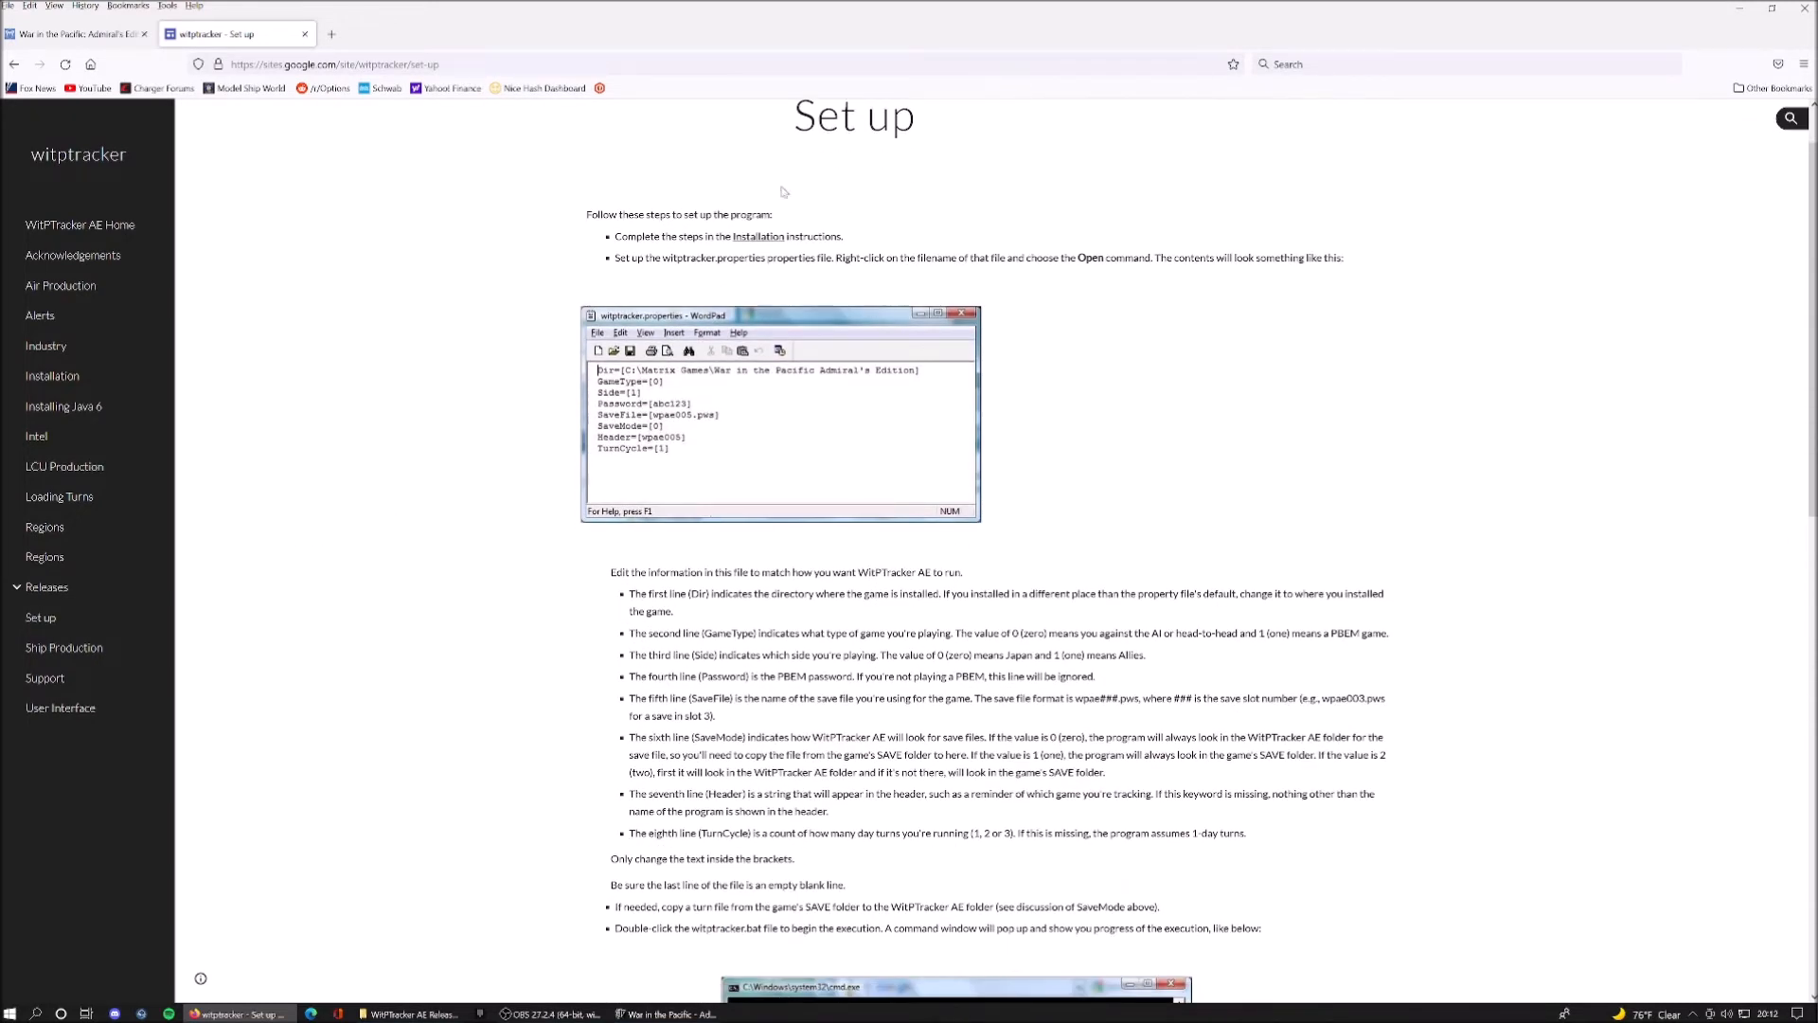
scroll(876, 265, "down", 3)
scroll(876, 265, "up", 4)
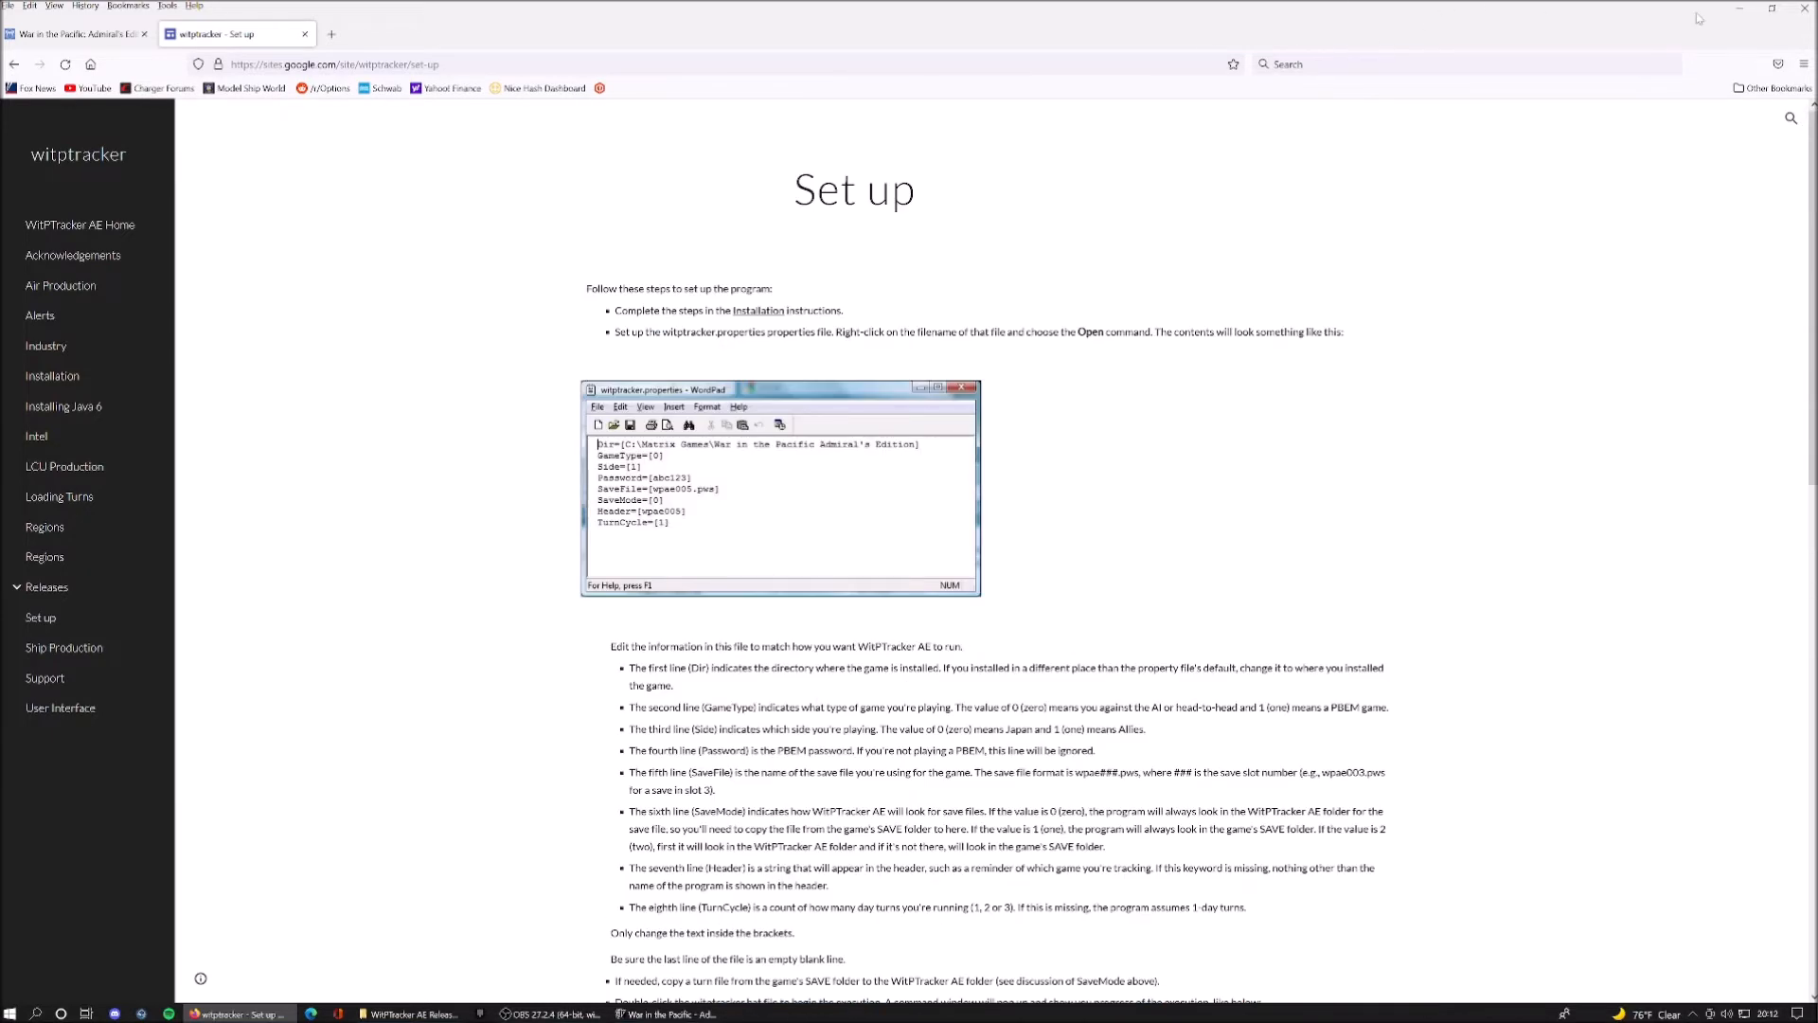
Minimize the browser, open the witptracker PROPERTIES file from the release folder in Notepad, and move its window toward the desktop's centre
left_click(1739, 9)
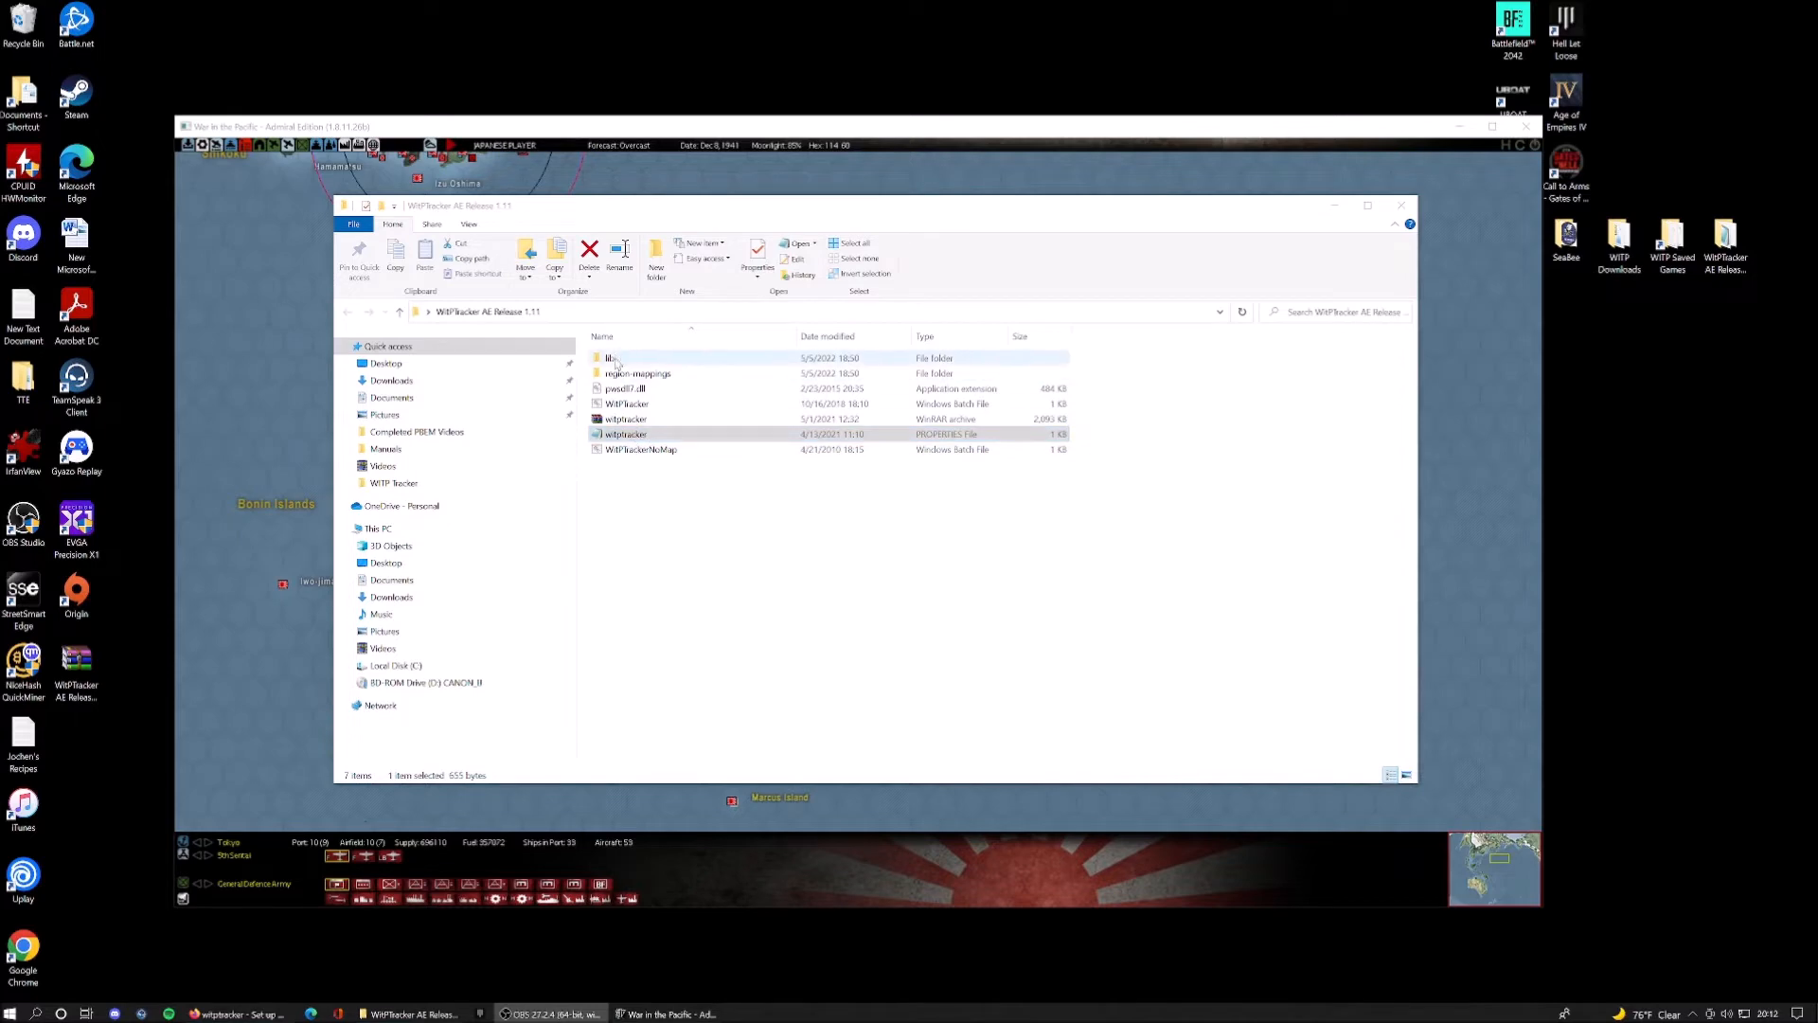
left_click(610, 437)
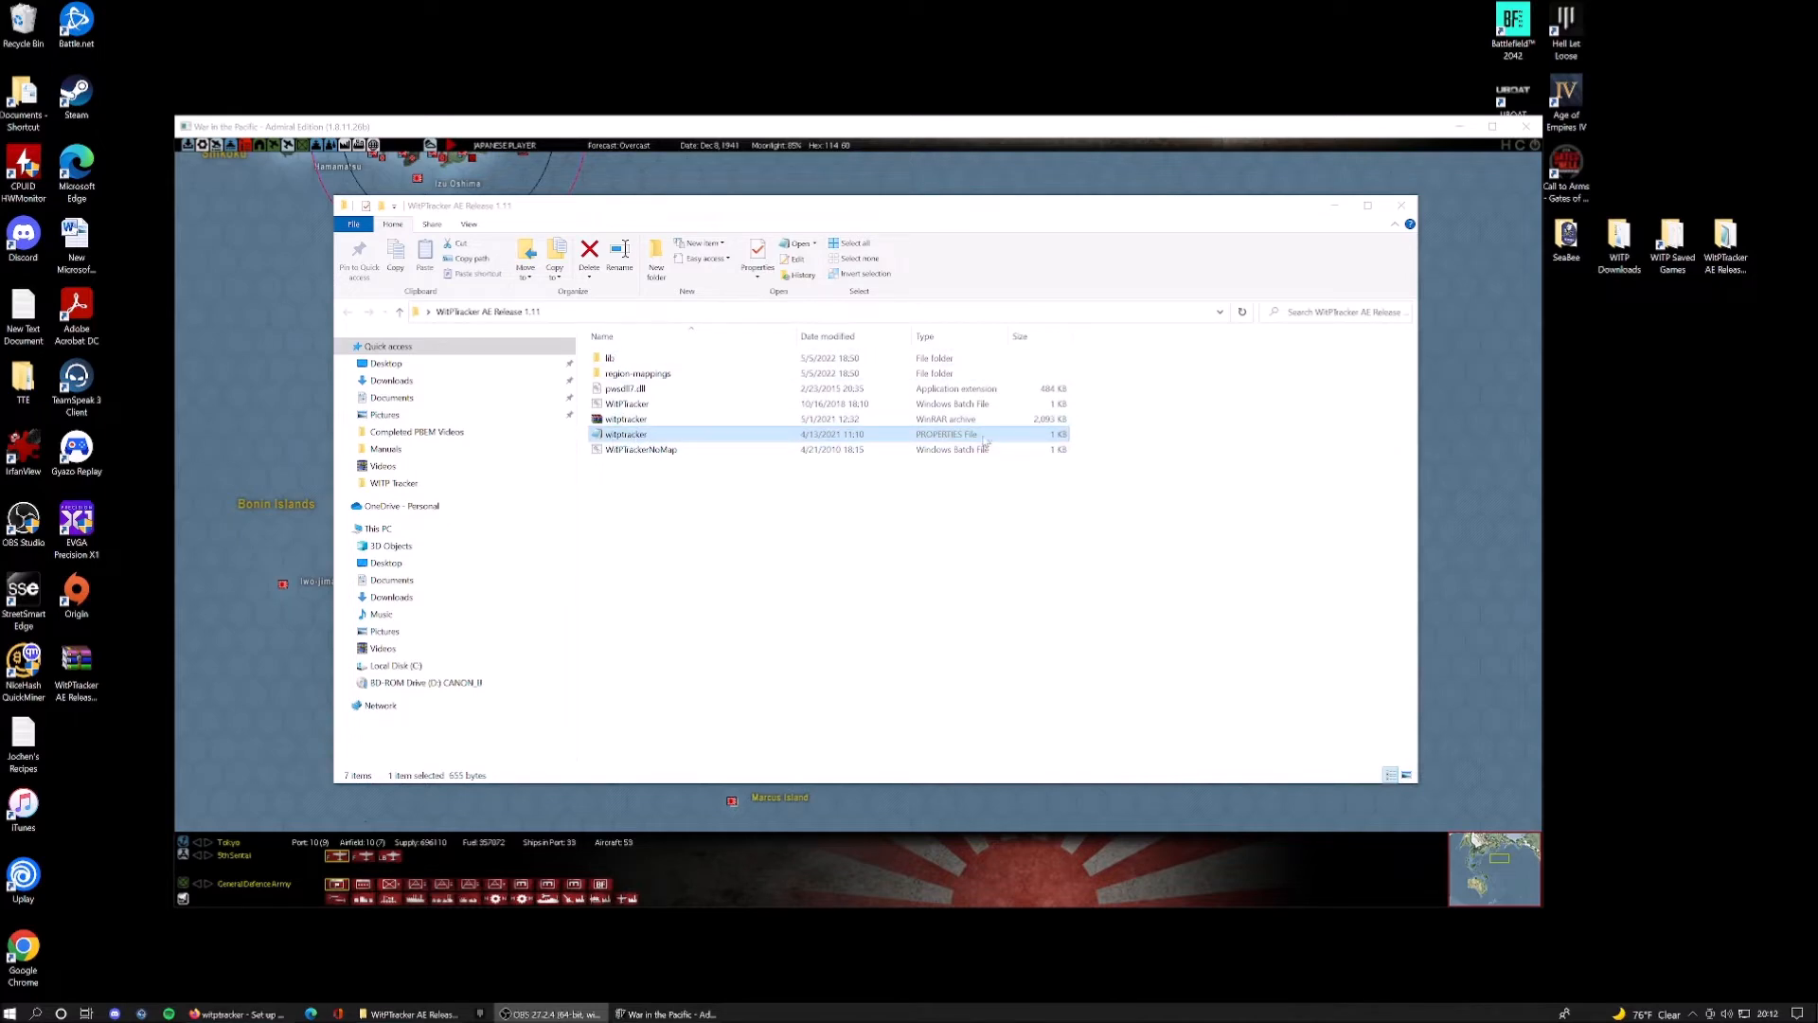
double_click(635, 440)
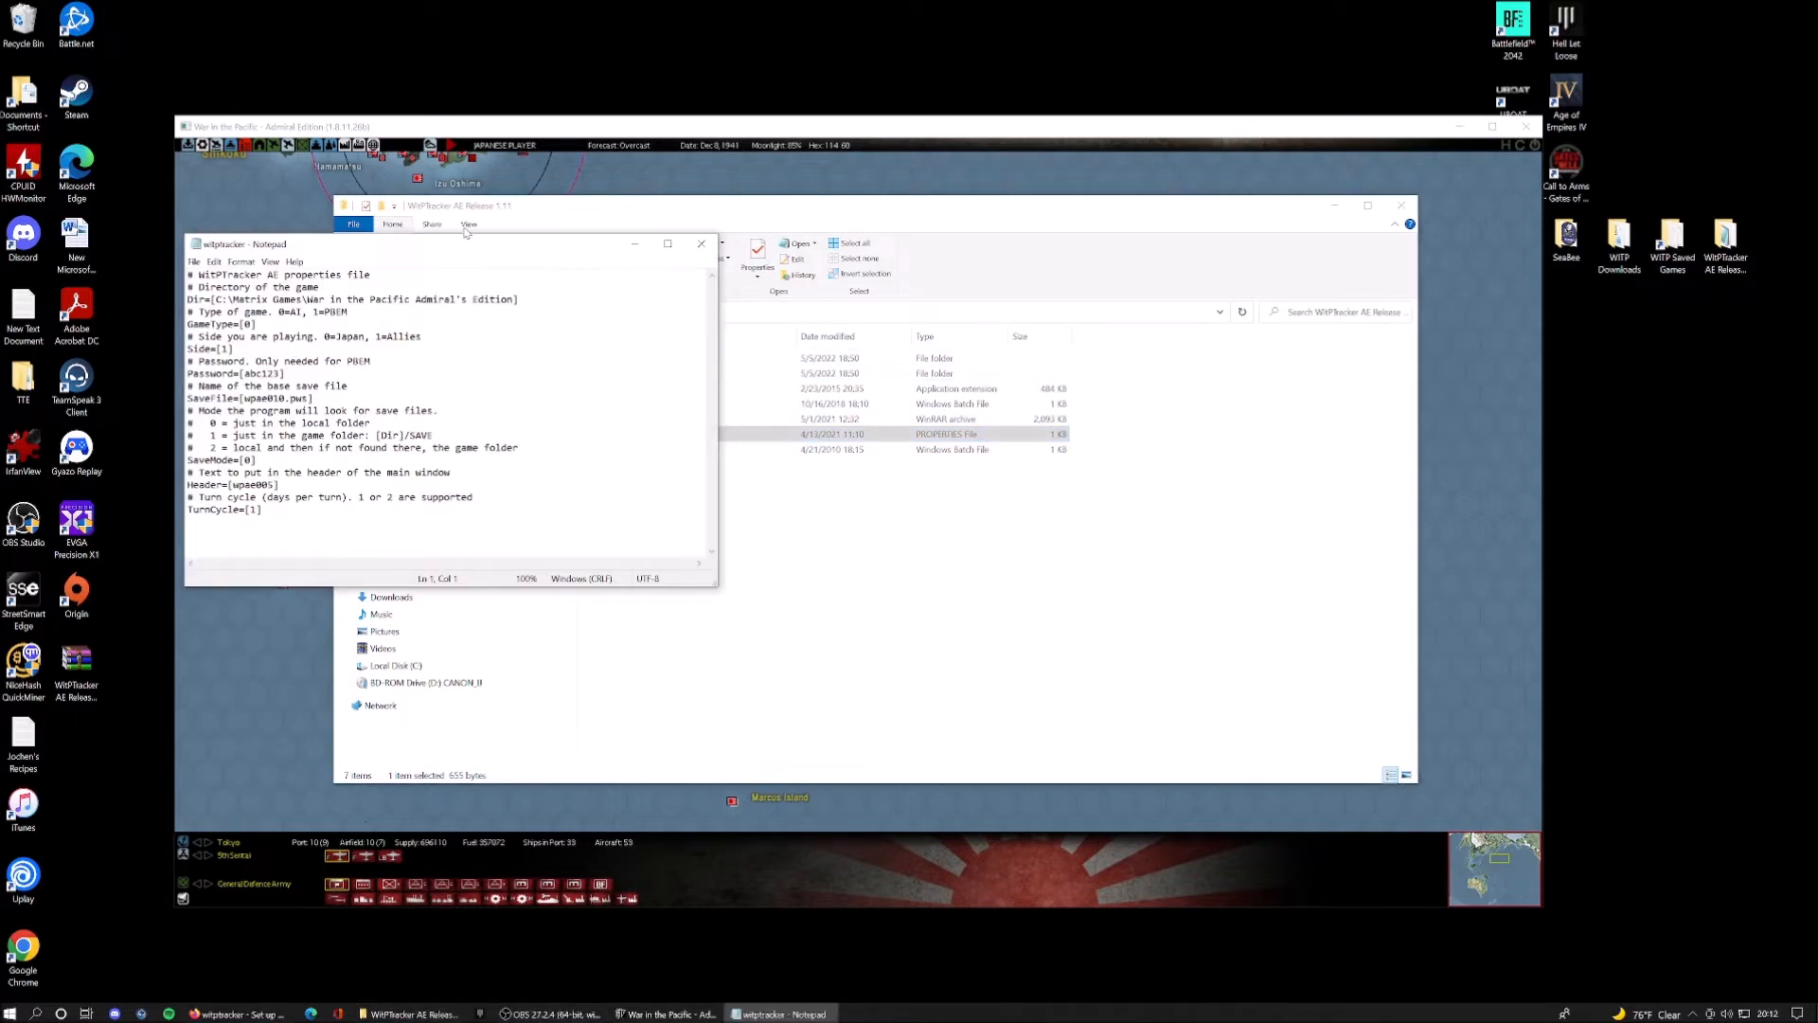
left_click_drag(480, 248, 907, 330)
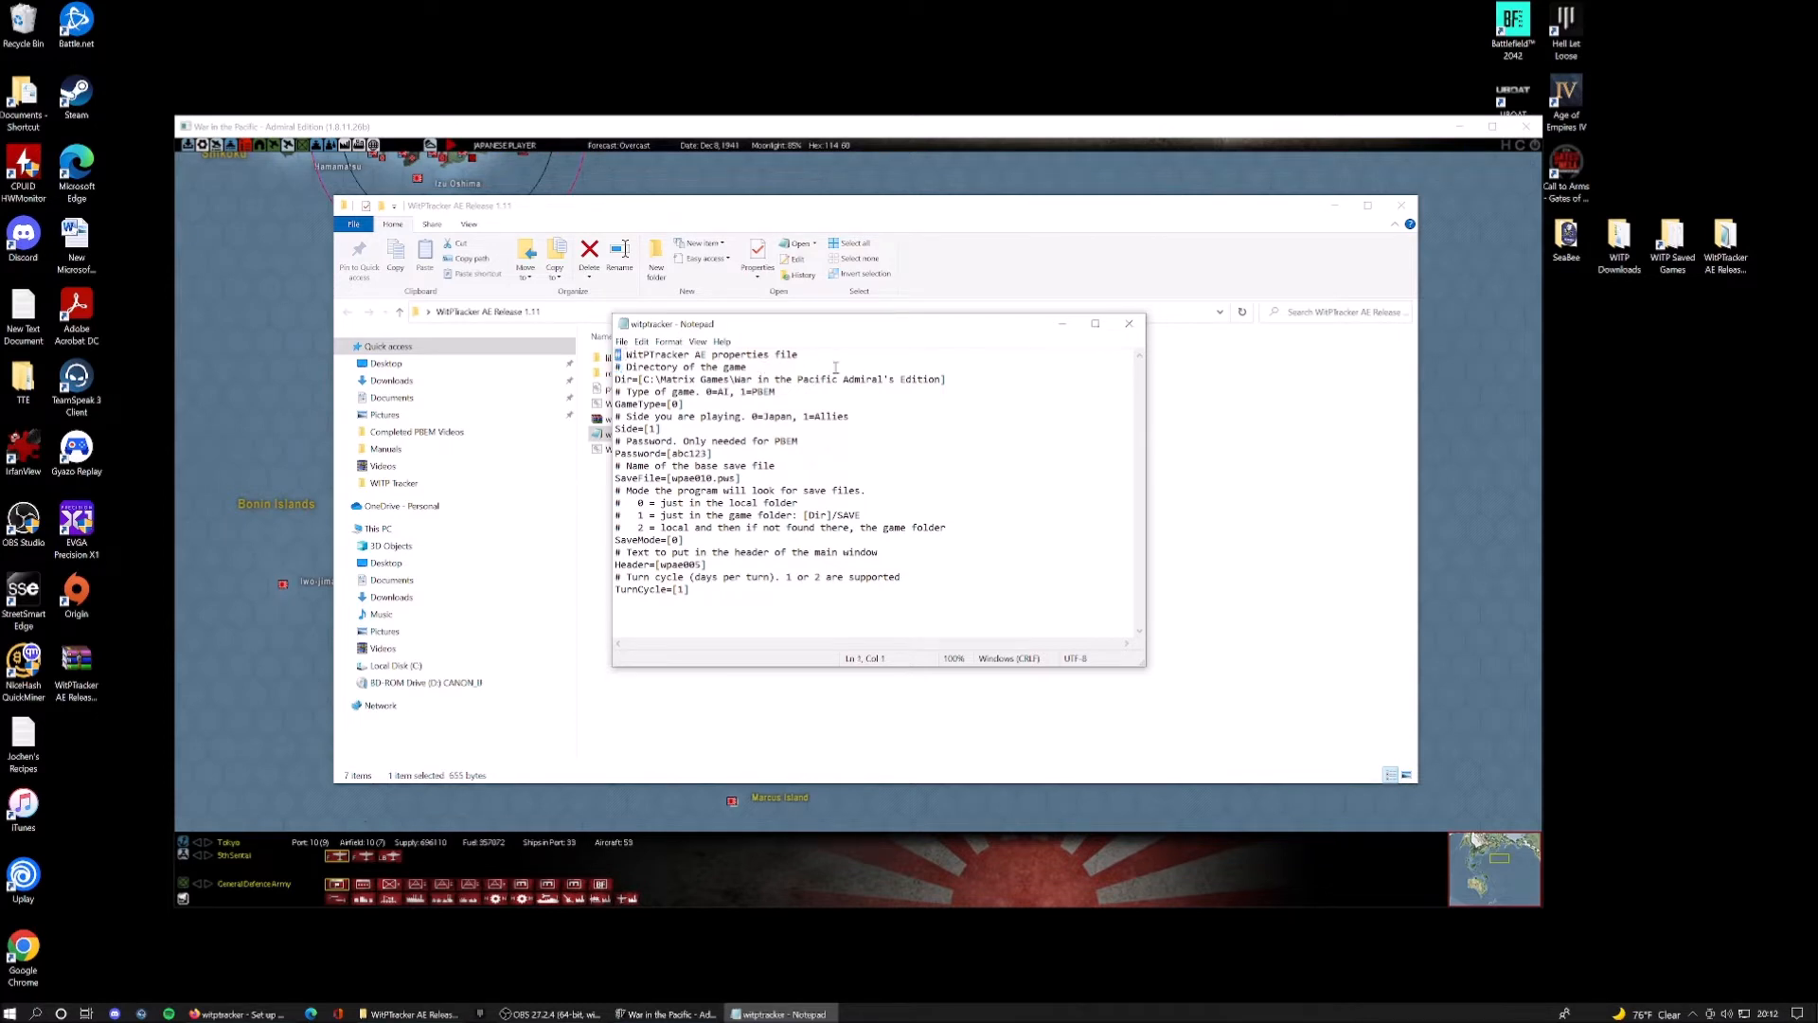
Examine the Dir and GameType entries of the properties file and where that file sits in the WitPTracker AE Release 1.11 folder
left_click_drag(615, 354, 801, 367)
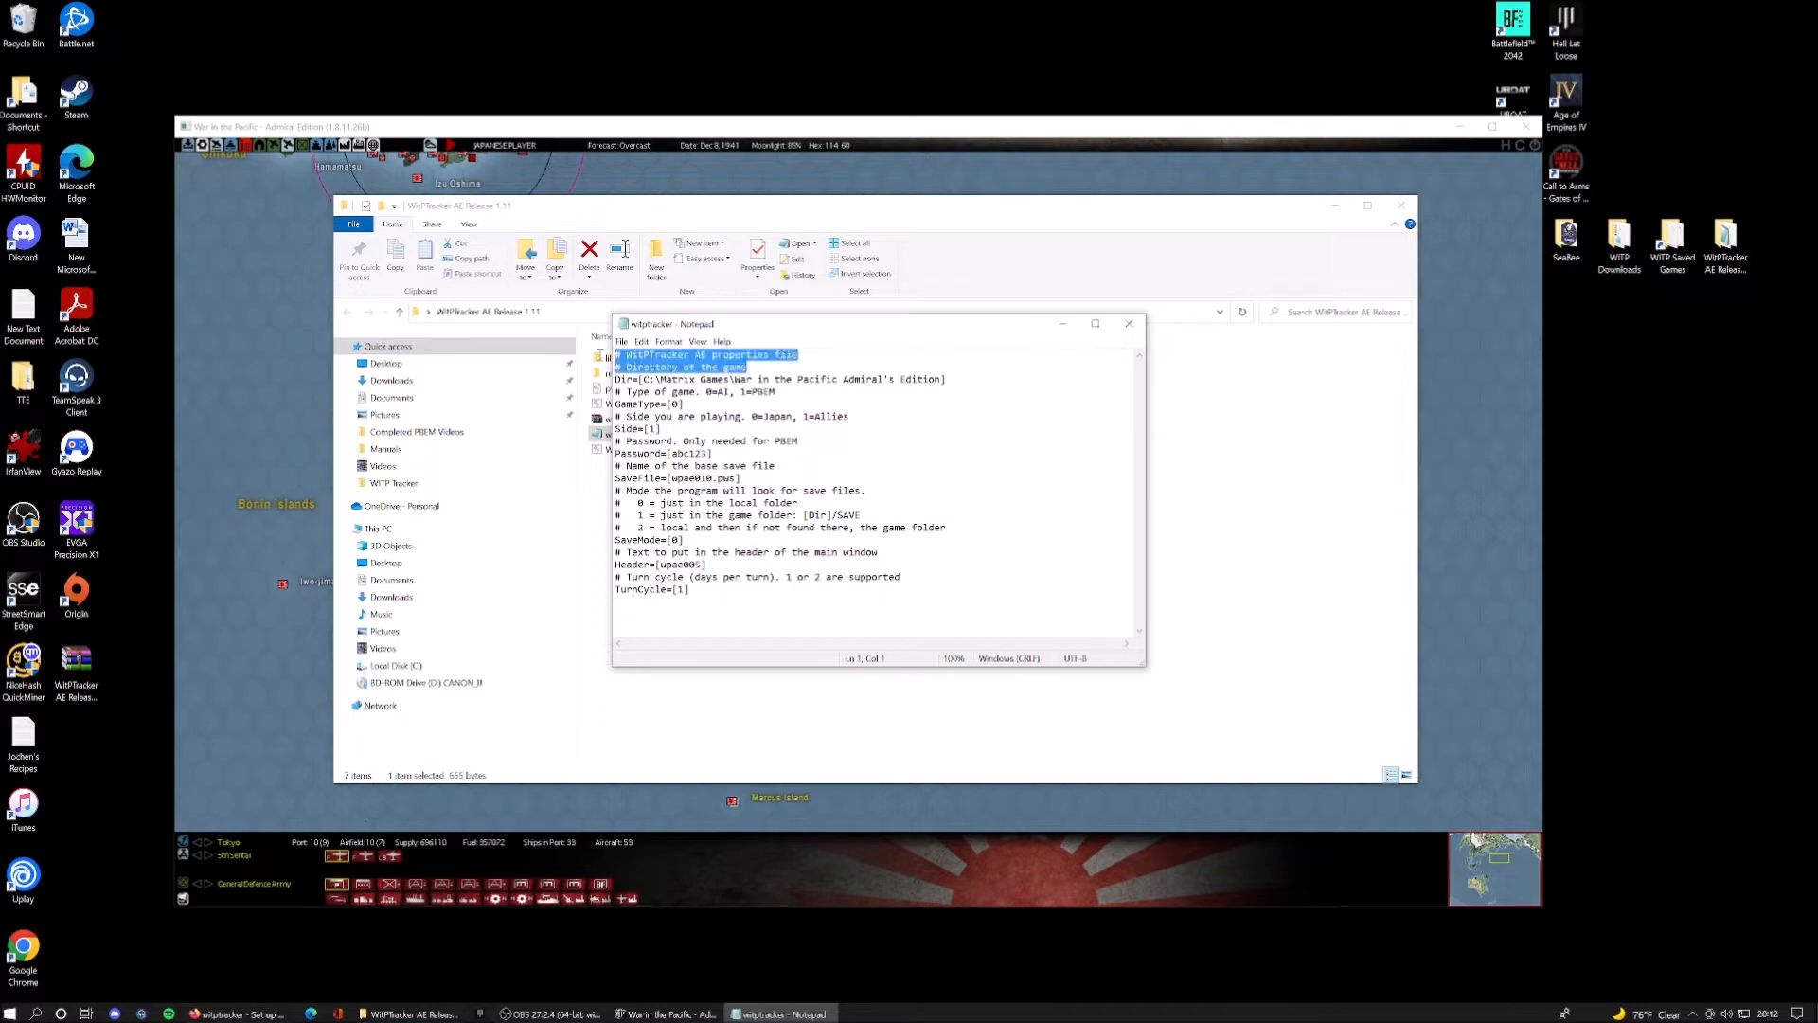
left_click_drag(947, 378, 583, 379)
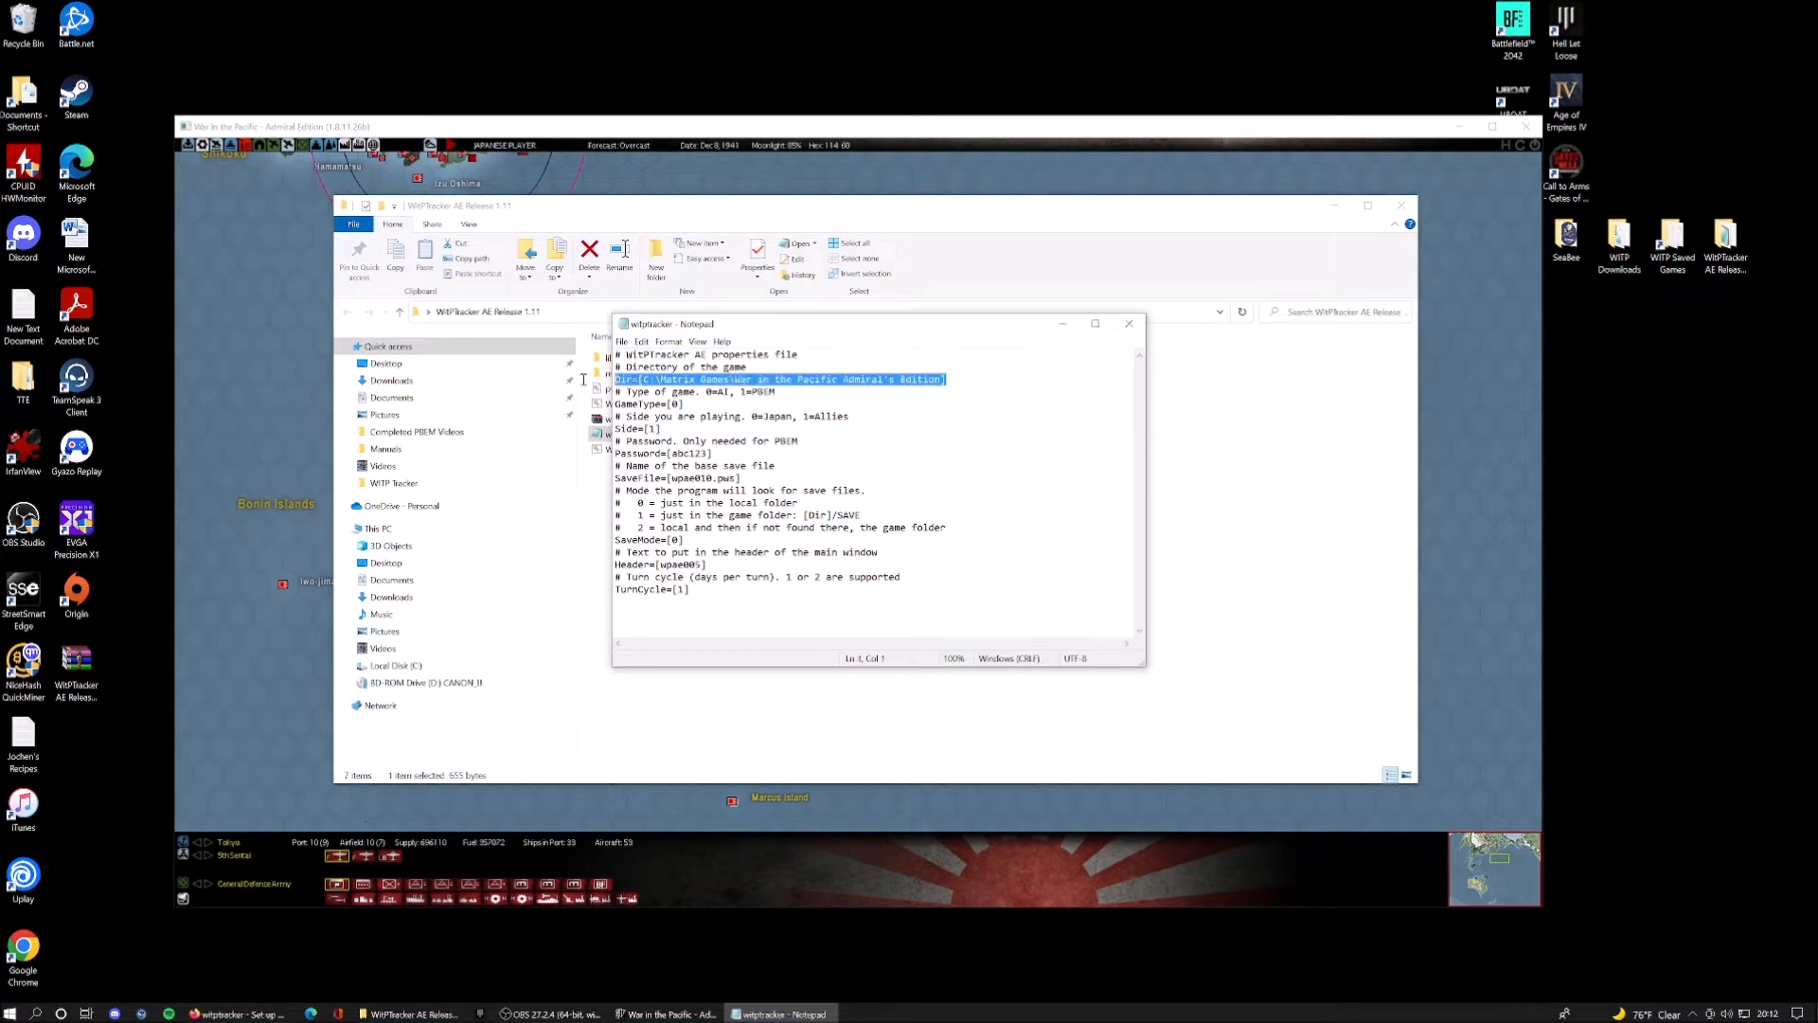
left_click_drag(691, 404, 604, 403)
left_click(689, 402)
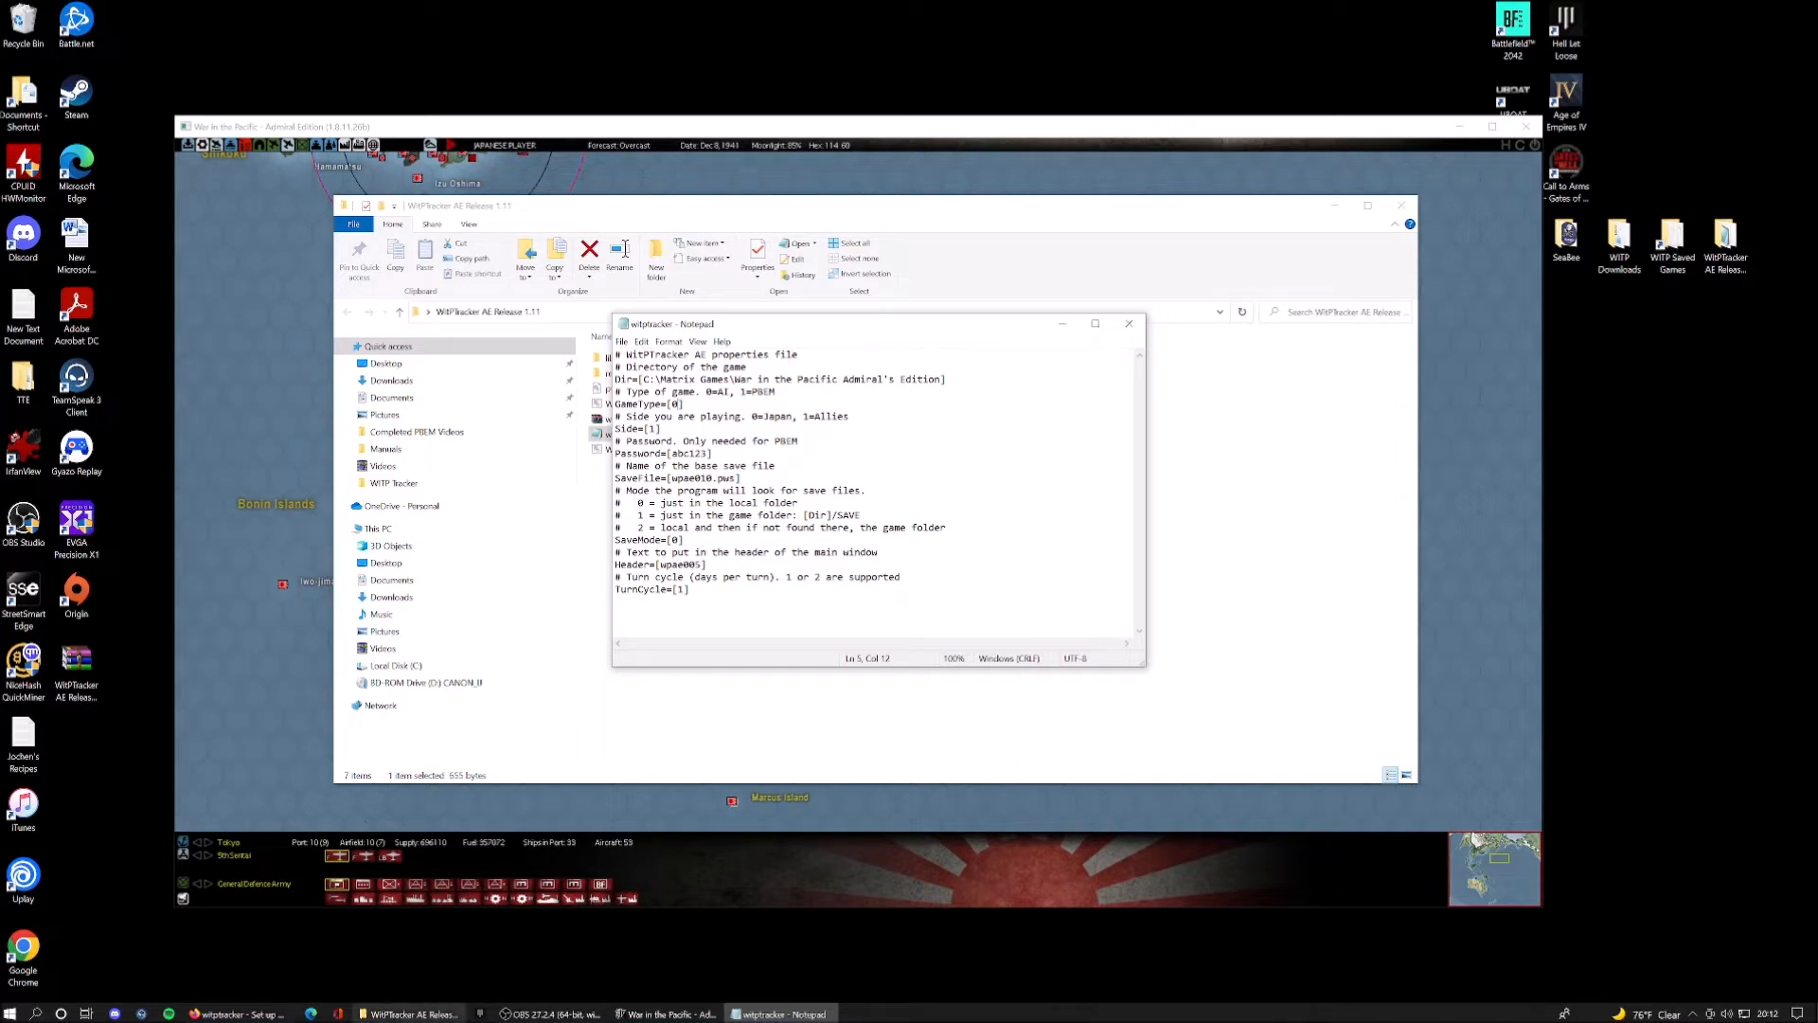
left_click(367, 1012)
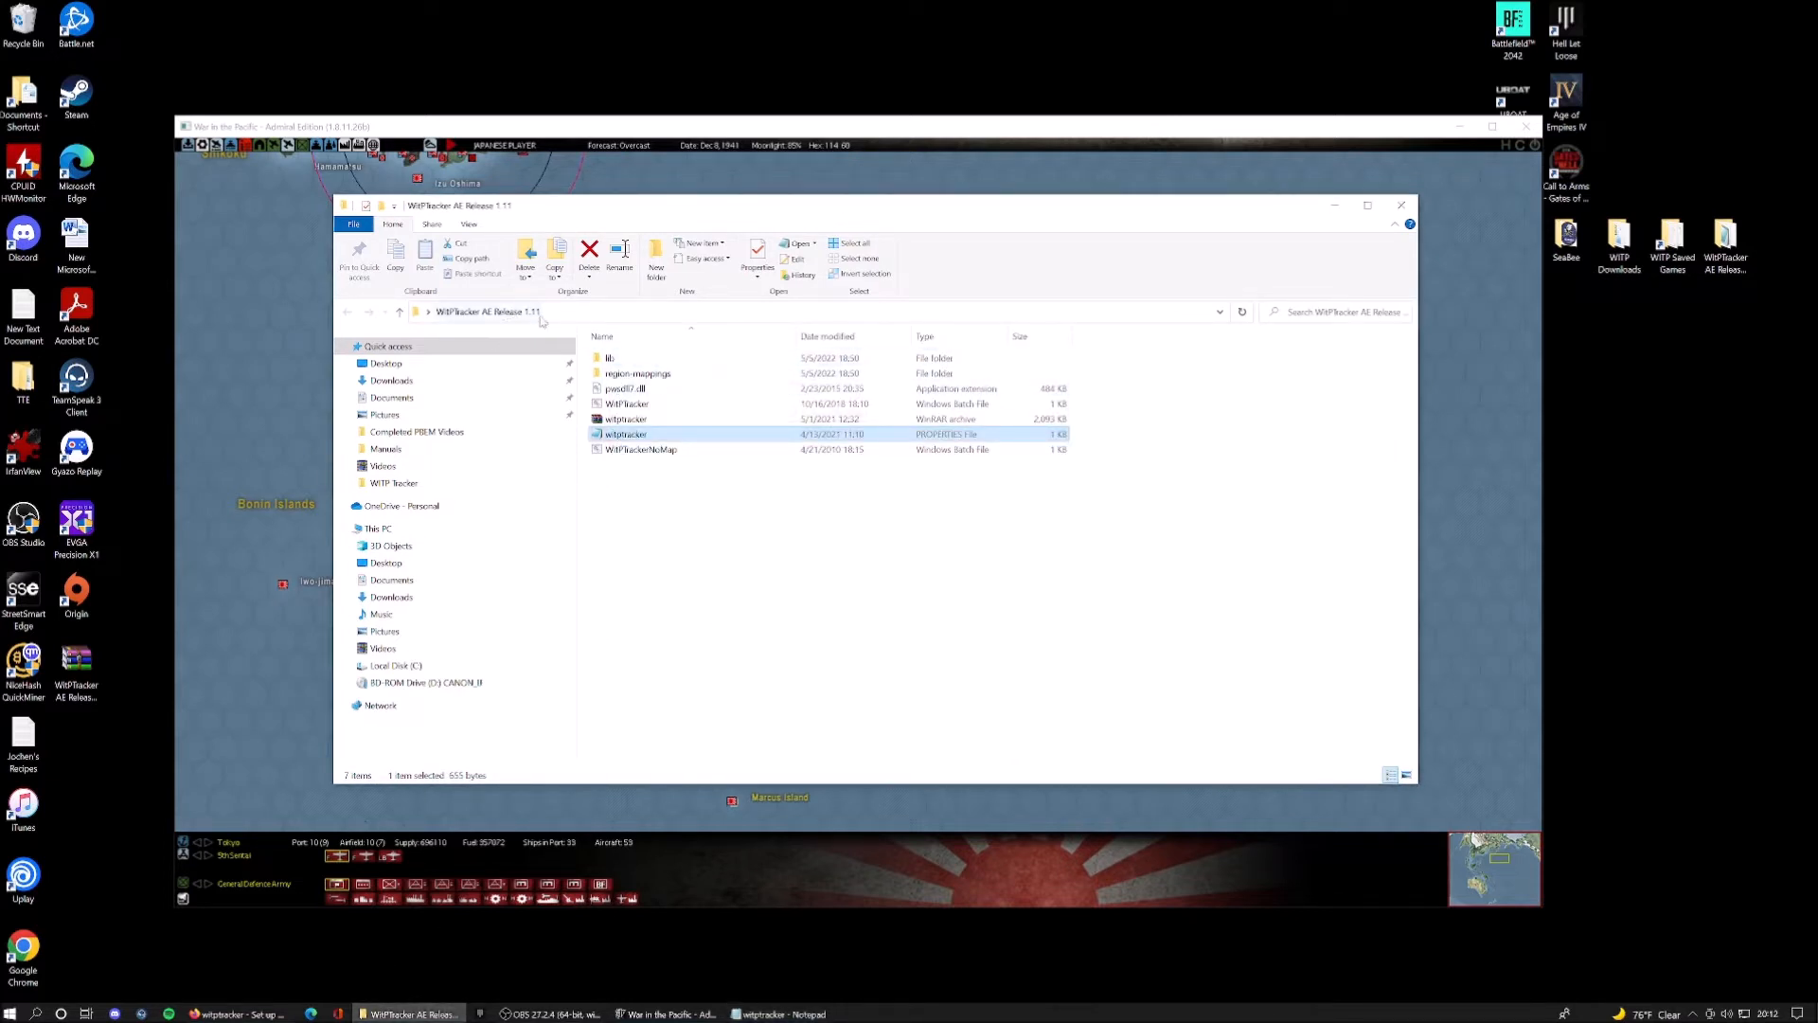
left_click(705, 545)
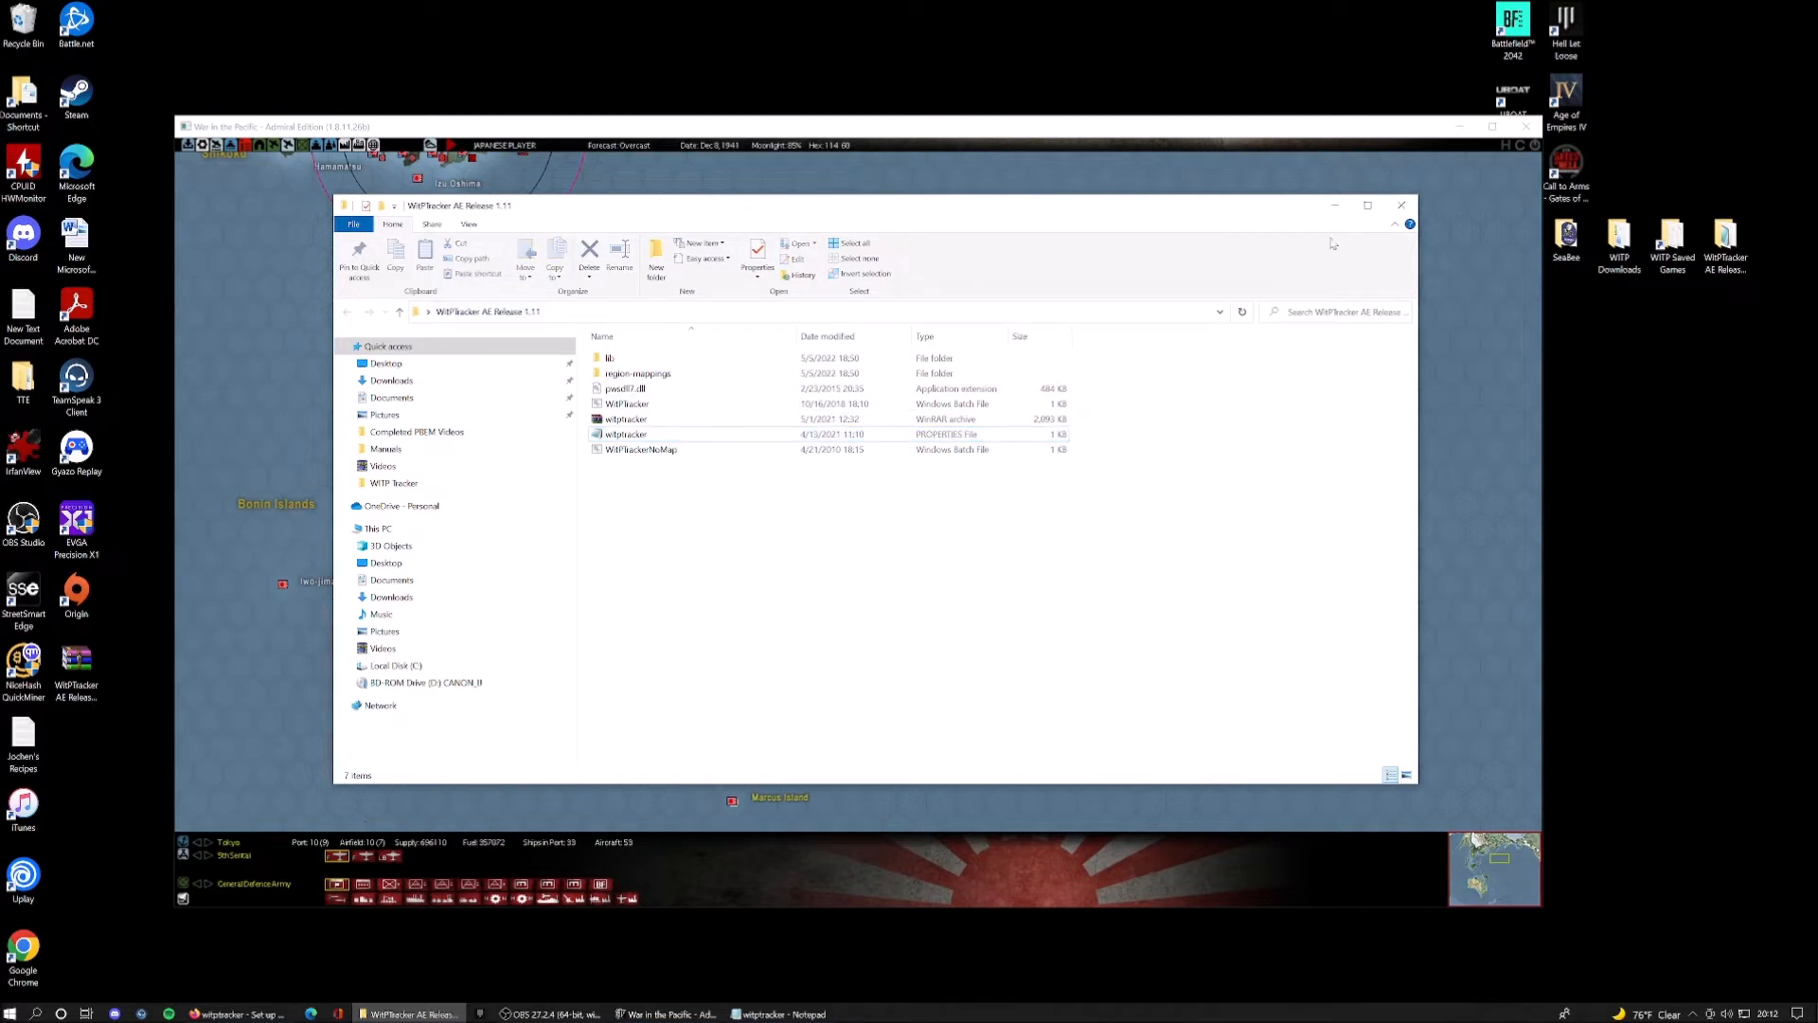
left_click_drag(576, 364, 619, 440)
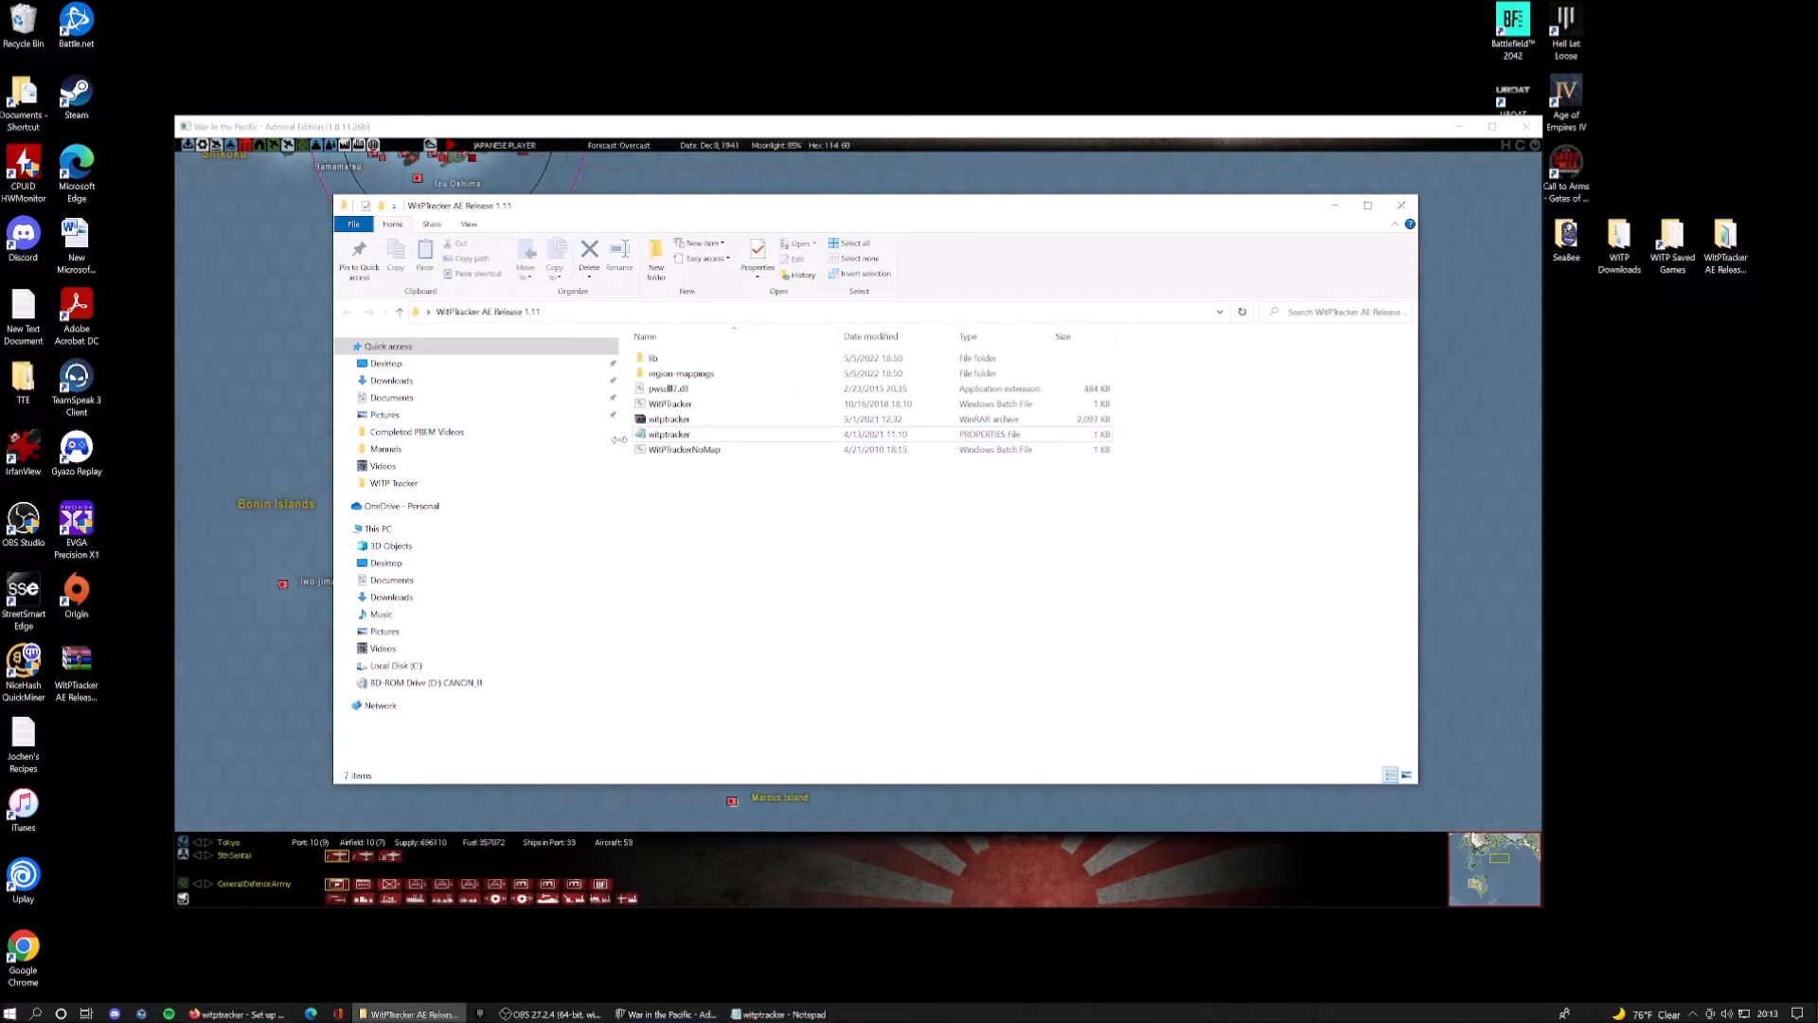
left_click(691, 434)
left_click(782, 1013)
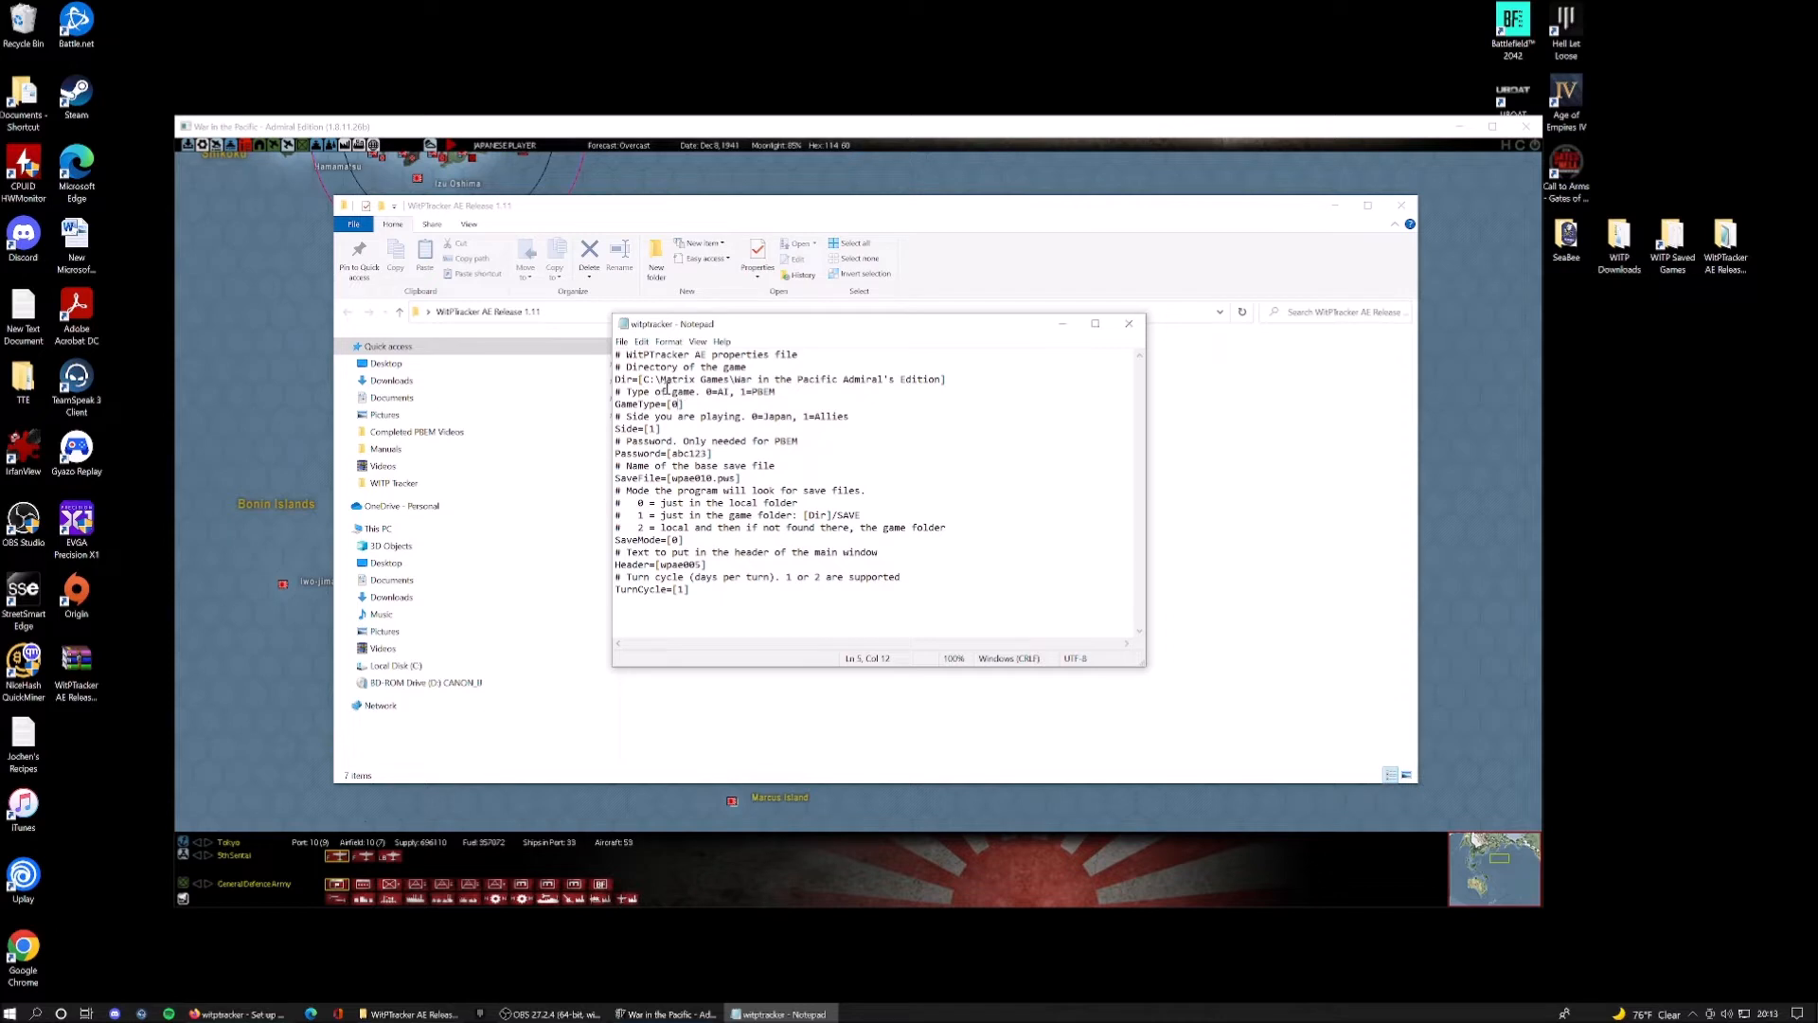
Check the game's installation path in the Dir line and set Side to 0 for Japan
mouse_move(626, 379)
left_mouse_down()
mouse_move(947, 379)
mouse_move(643, 382)
left_mouse_up()
left_click(941, 380)
left_click(671, 383)
left_click_drag(643, 380, 940, 375)
left_click(950, 384)
key("shift+Left")
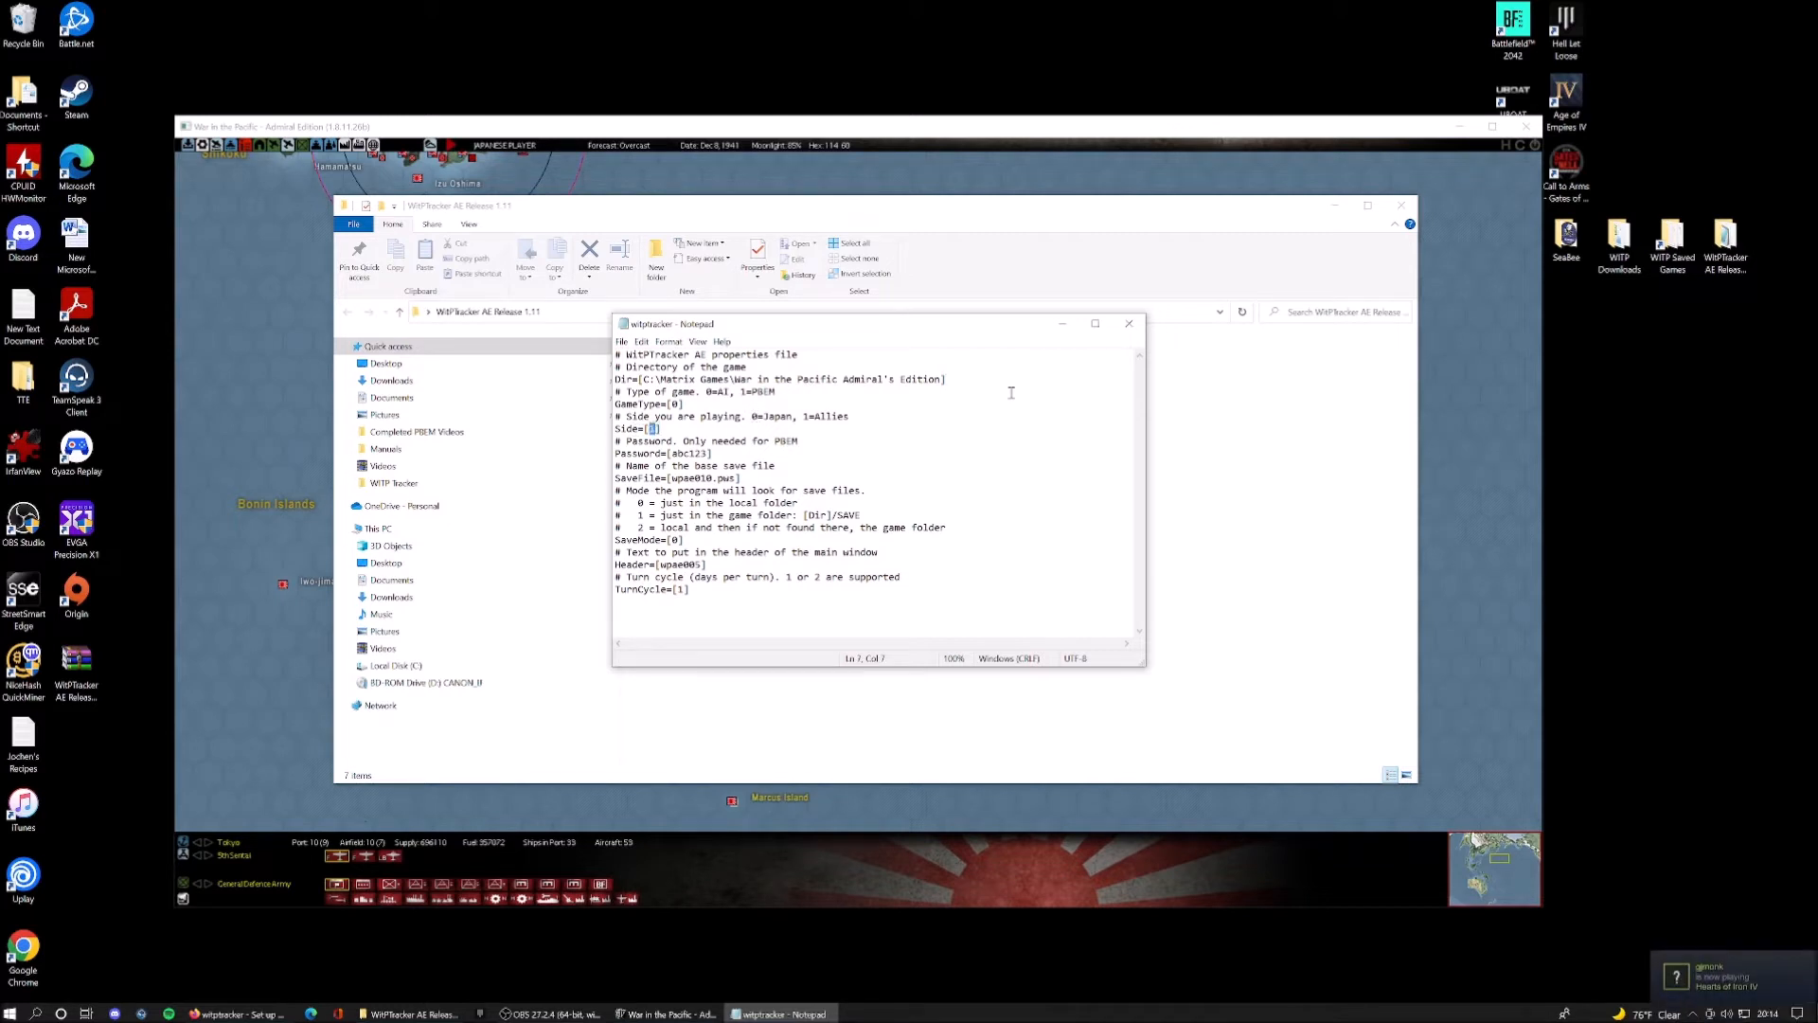
type("0")
Examine the Password and SaveFile entries and their comment lines in the properties file
left_click_drag(800, 442, 625, 443)
left_click(679, 442)
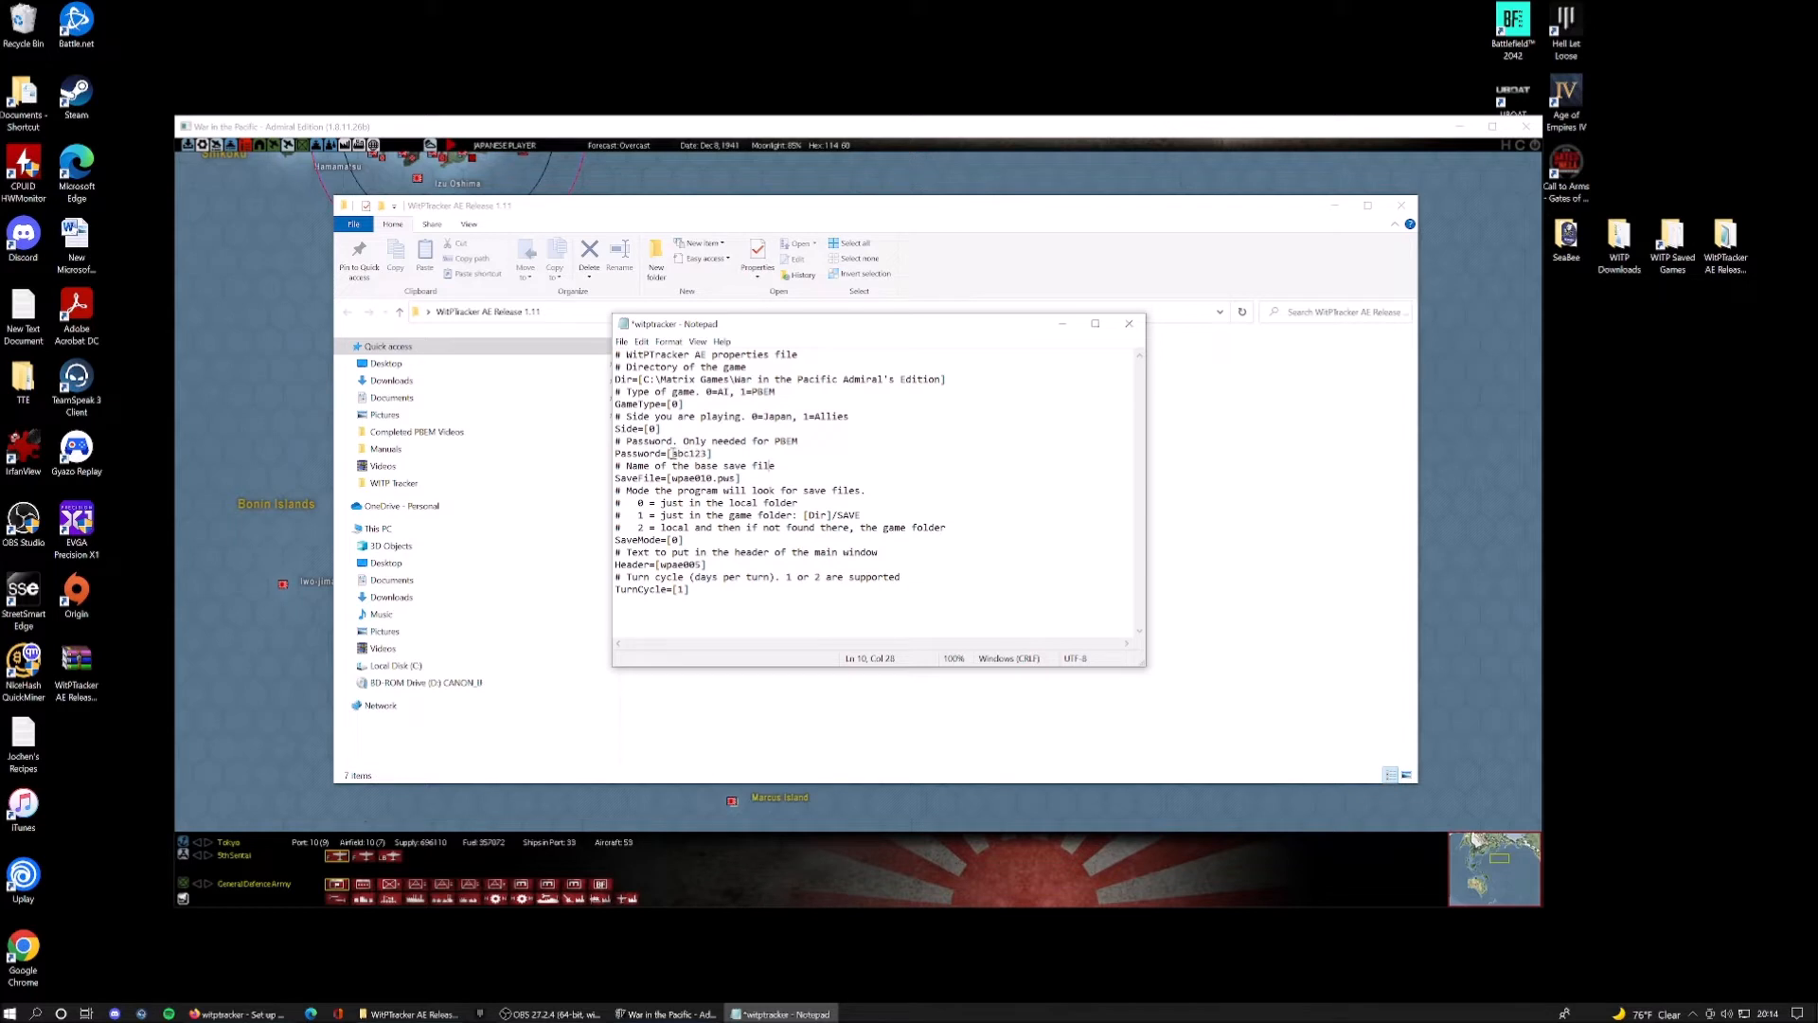
left_click_drag(711, 453, 673, 456)
left_click(800, 465)
left_click_drag(785, 465, 616, 465)
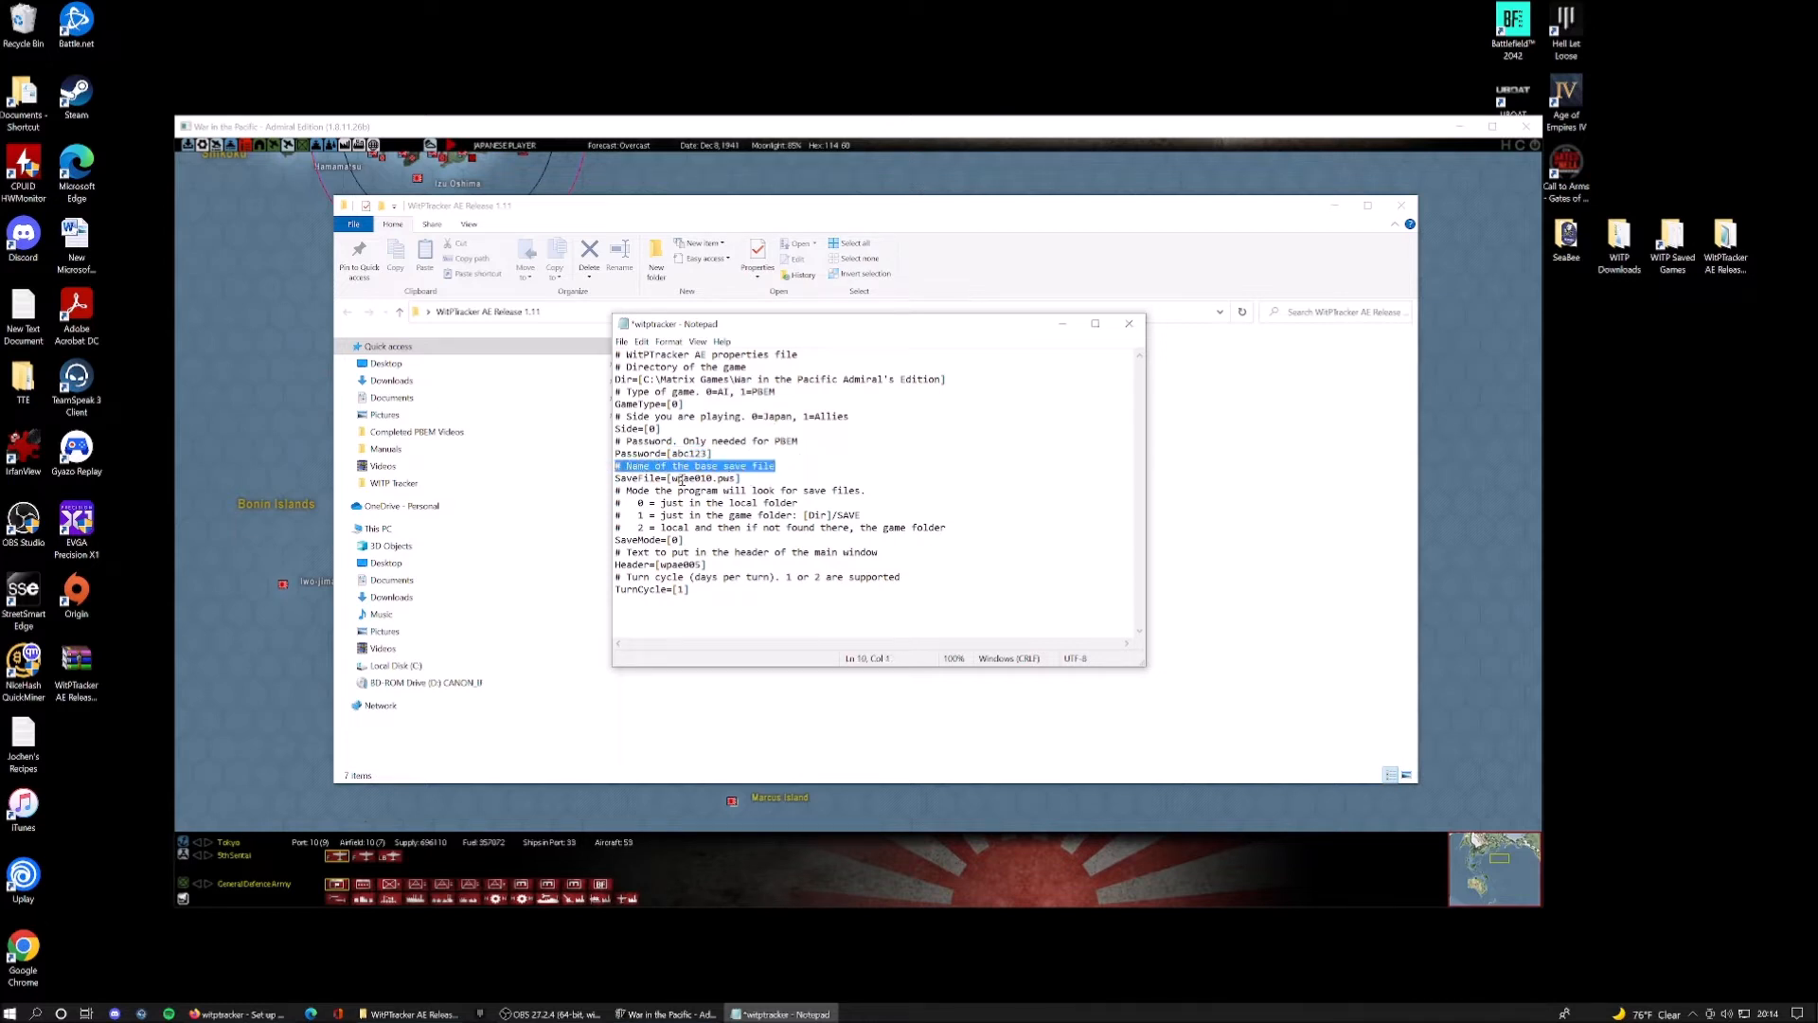
left_click(785, 478)
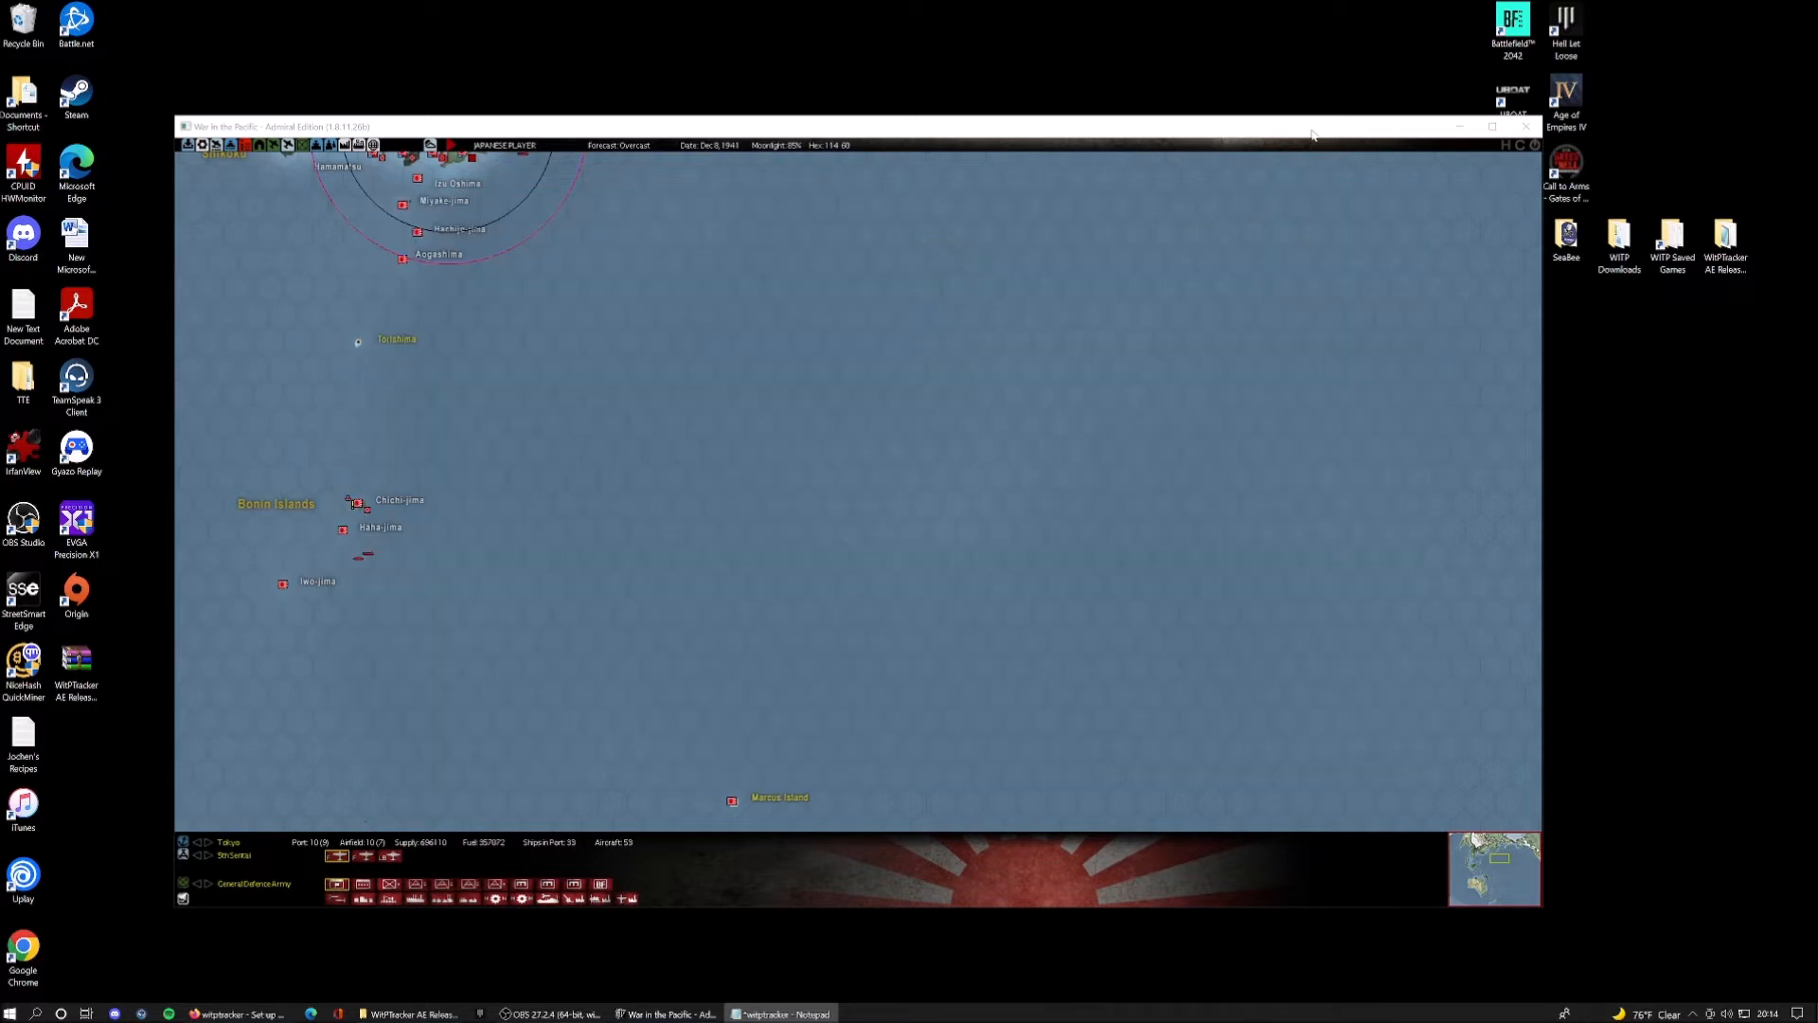
Switch to War in the Pacific, find the slot of the WitPTracker TEST game in the saved games list, and exit the list
left_click(1312, 127)
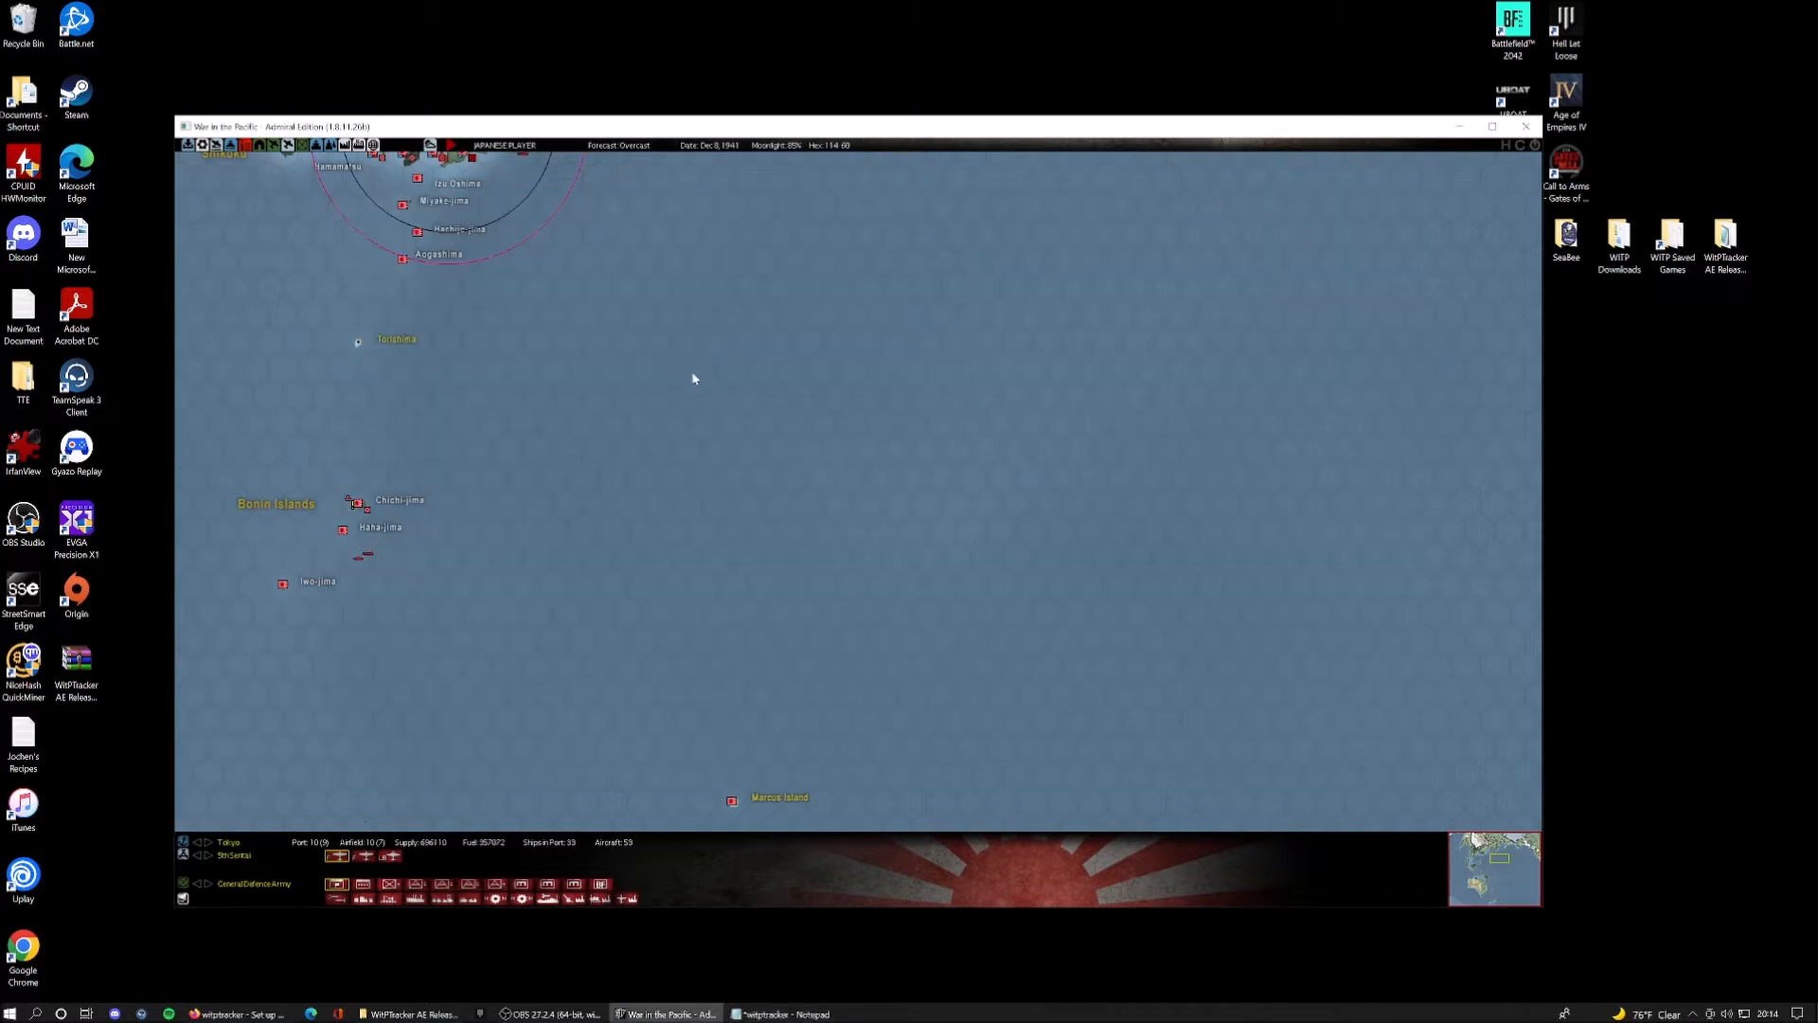
key("Up")
key("Left")
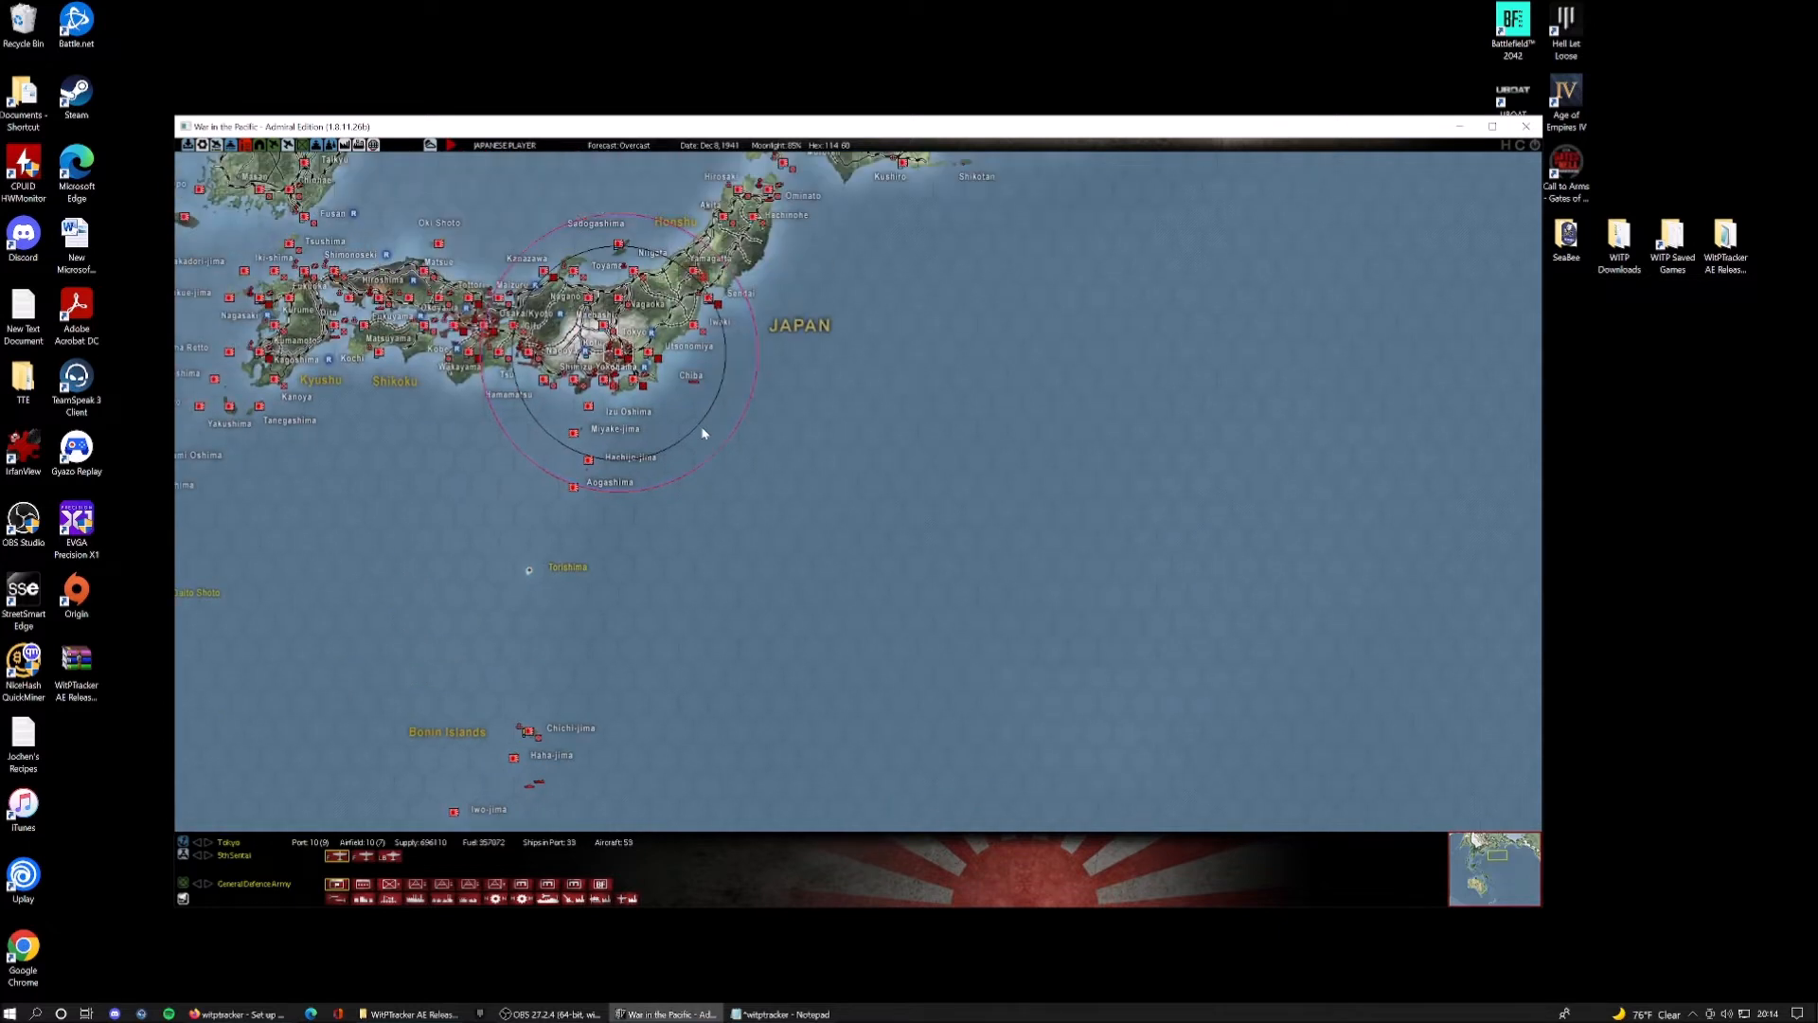
left_click(188, 145)
left_click_drag(769, 360, 763, 406)
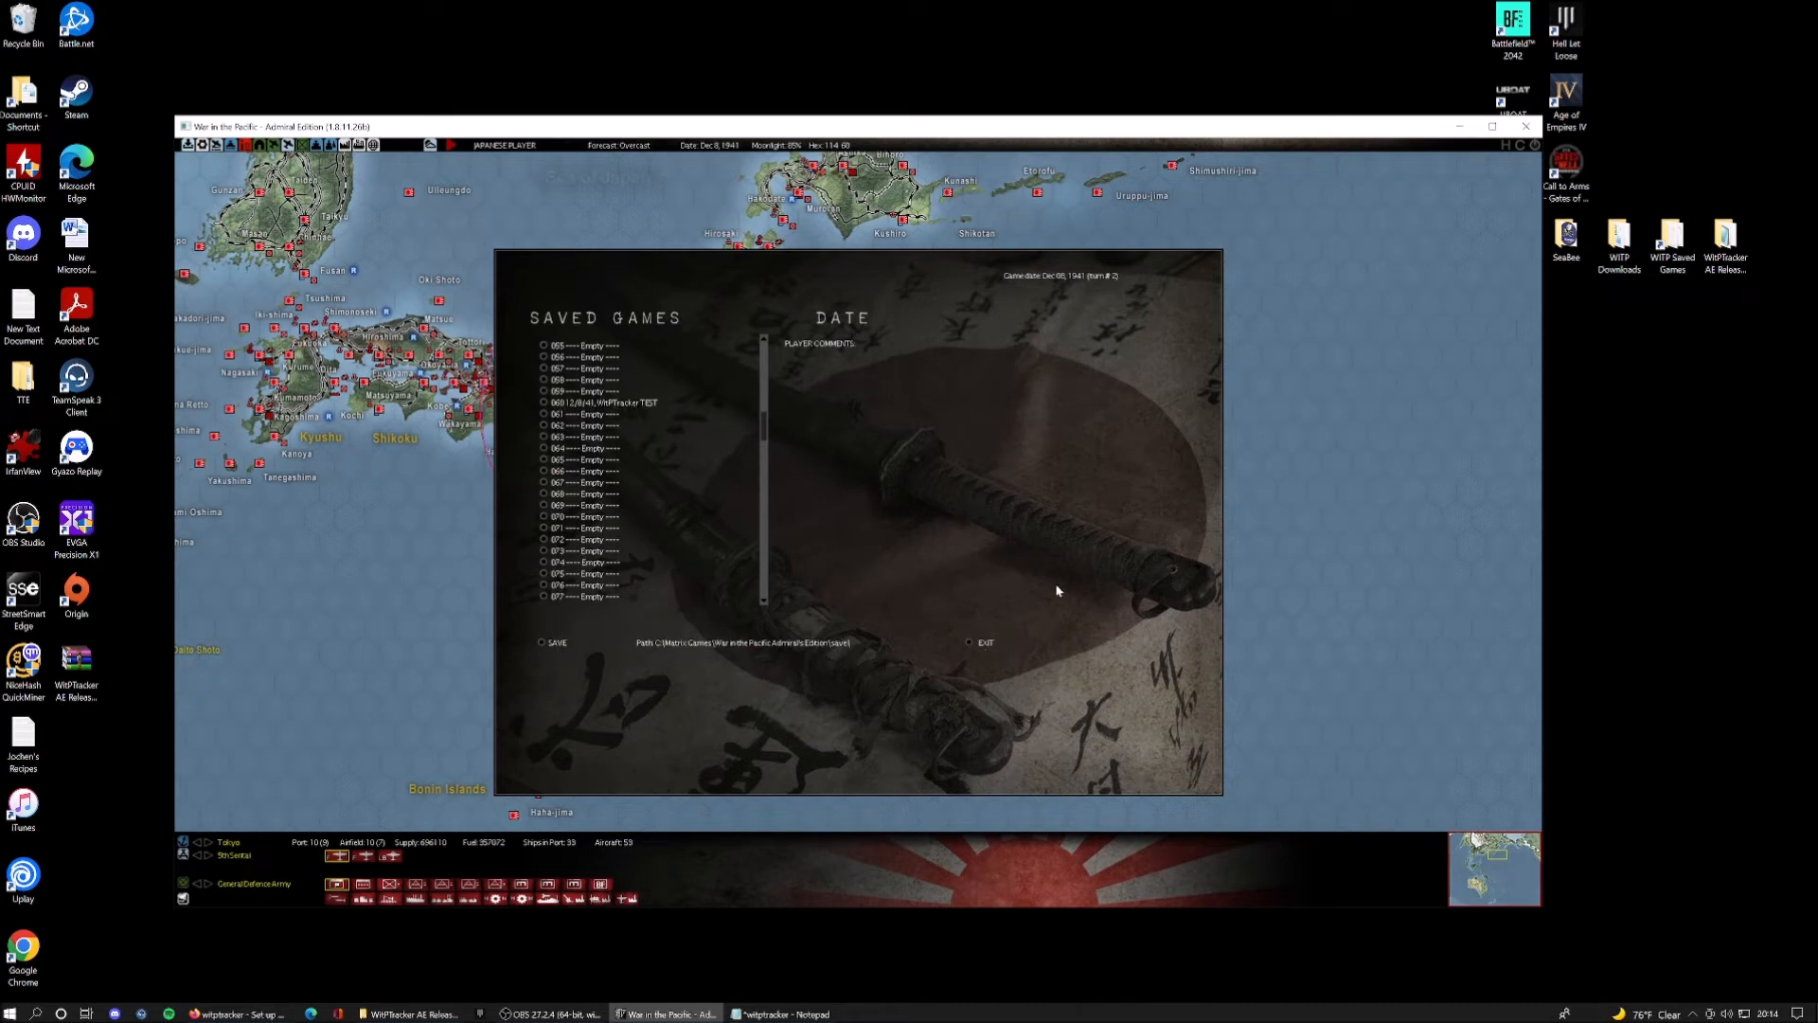
left_click(968, 641)
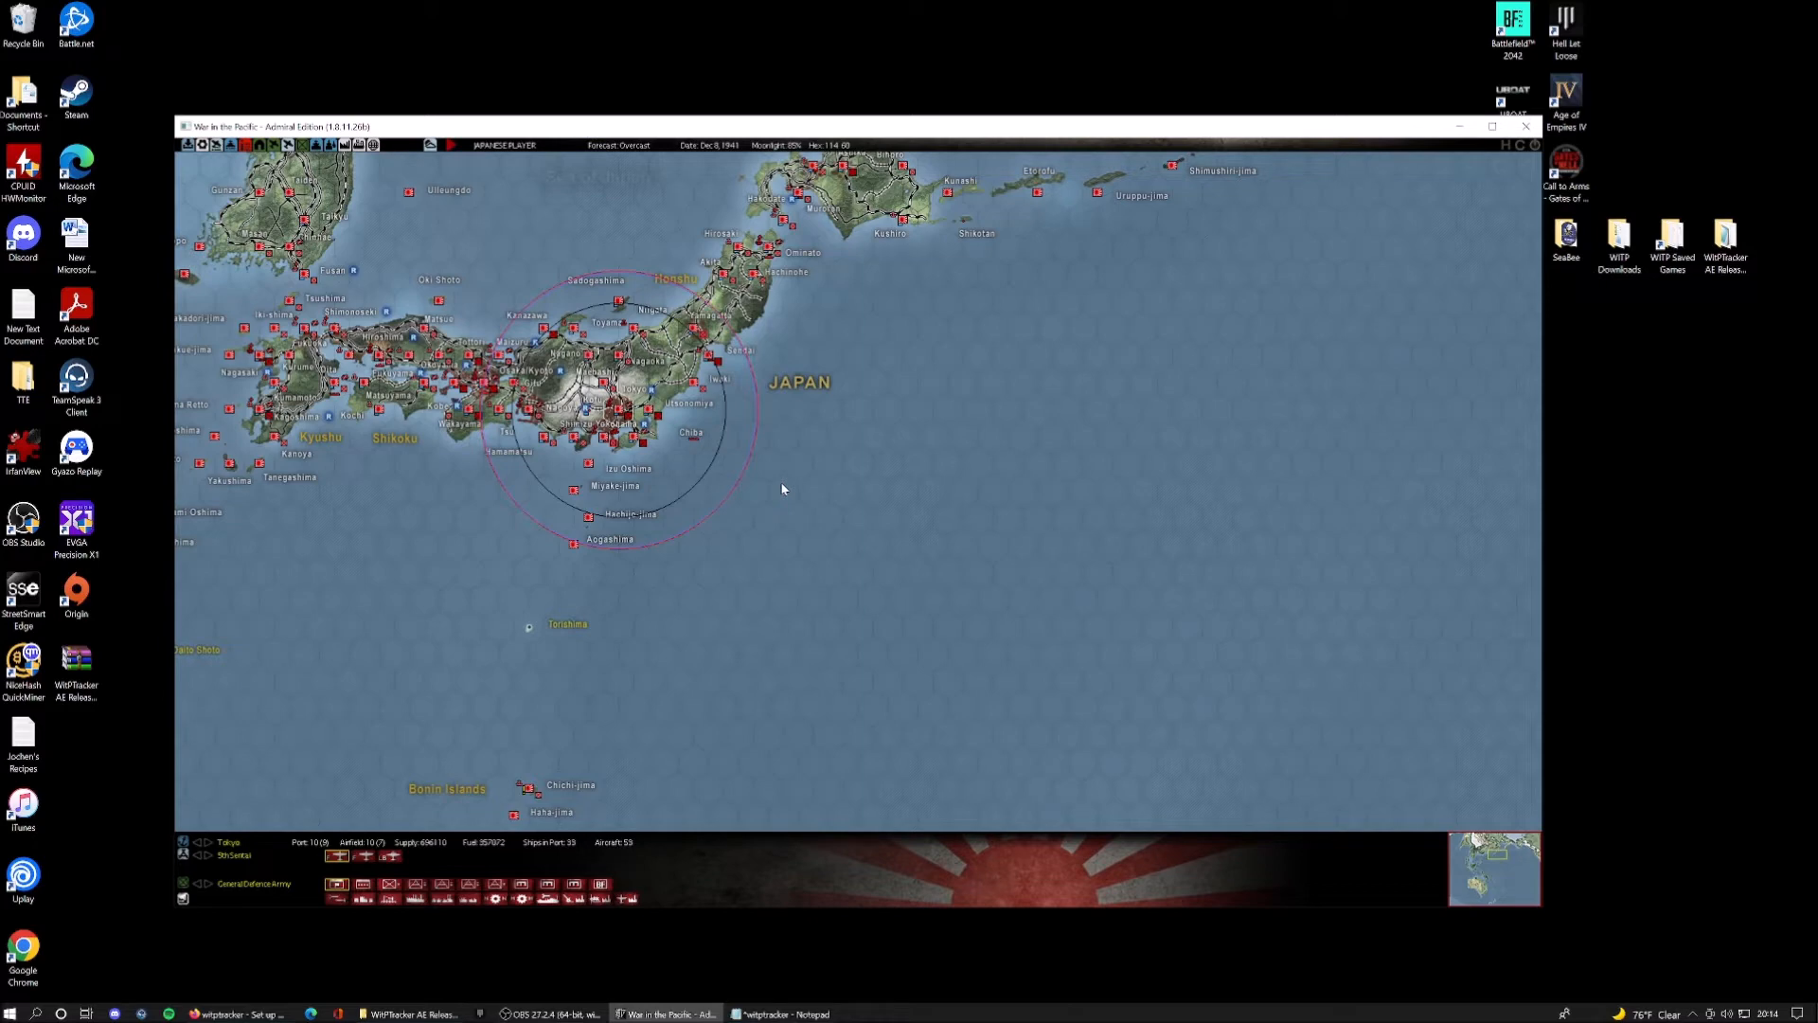
Locate wpae060.pws in the WITP Saved Games folder and set SaveFile to wpae060.pws in the properties file
left_click(1459, 126)
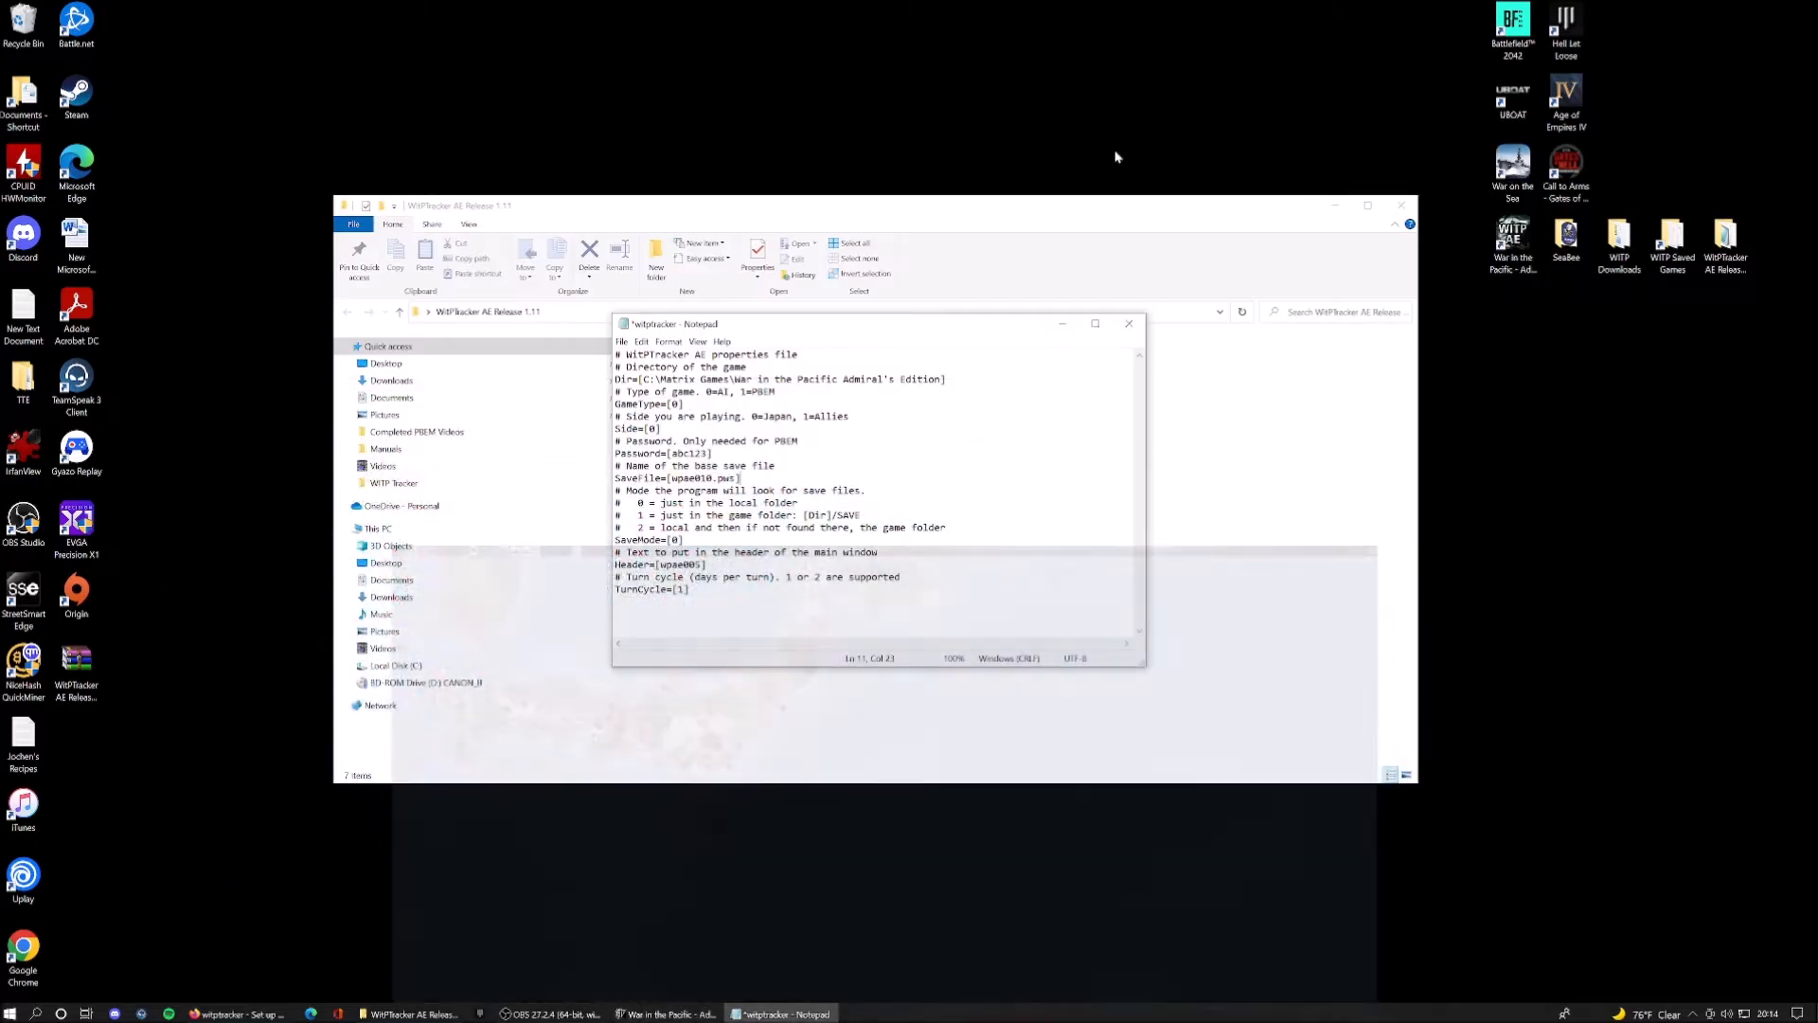
left_click_drag(738, 479, 677, 479)
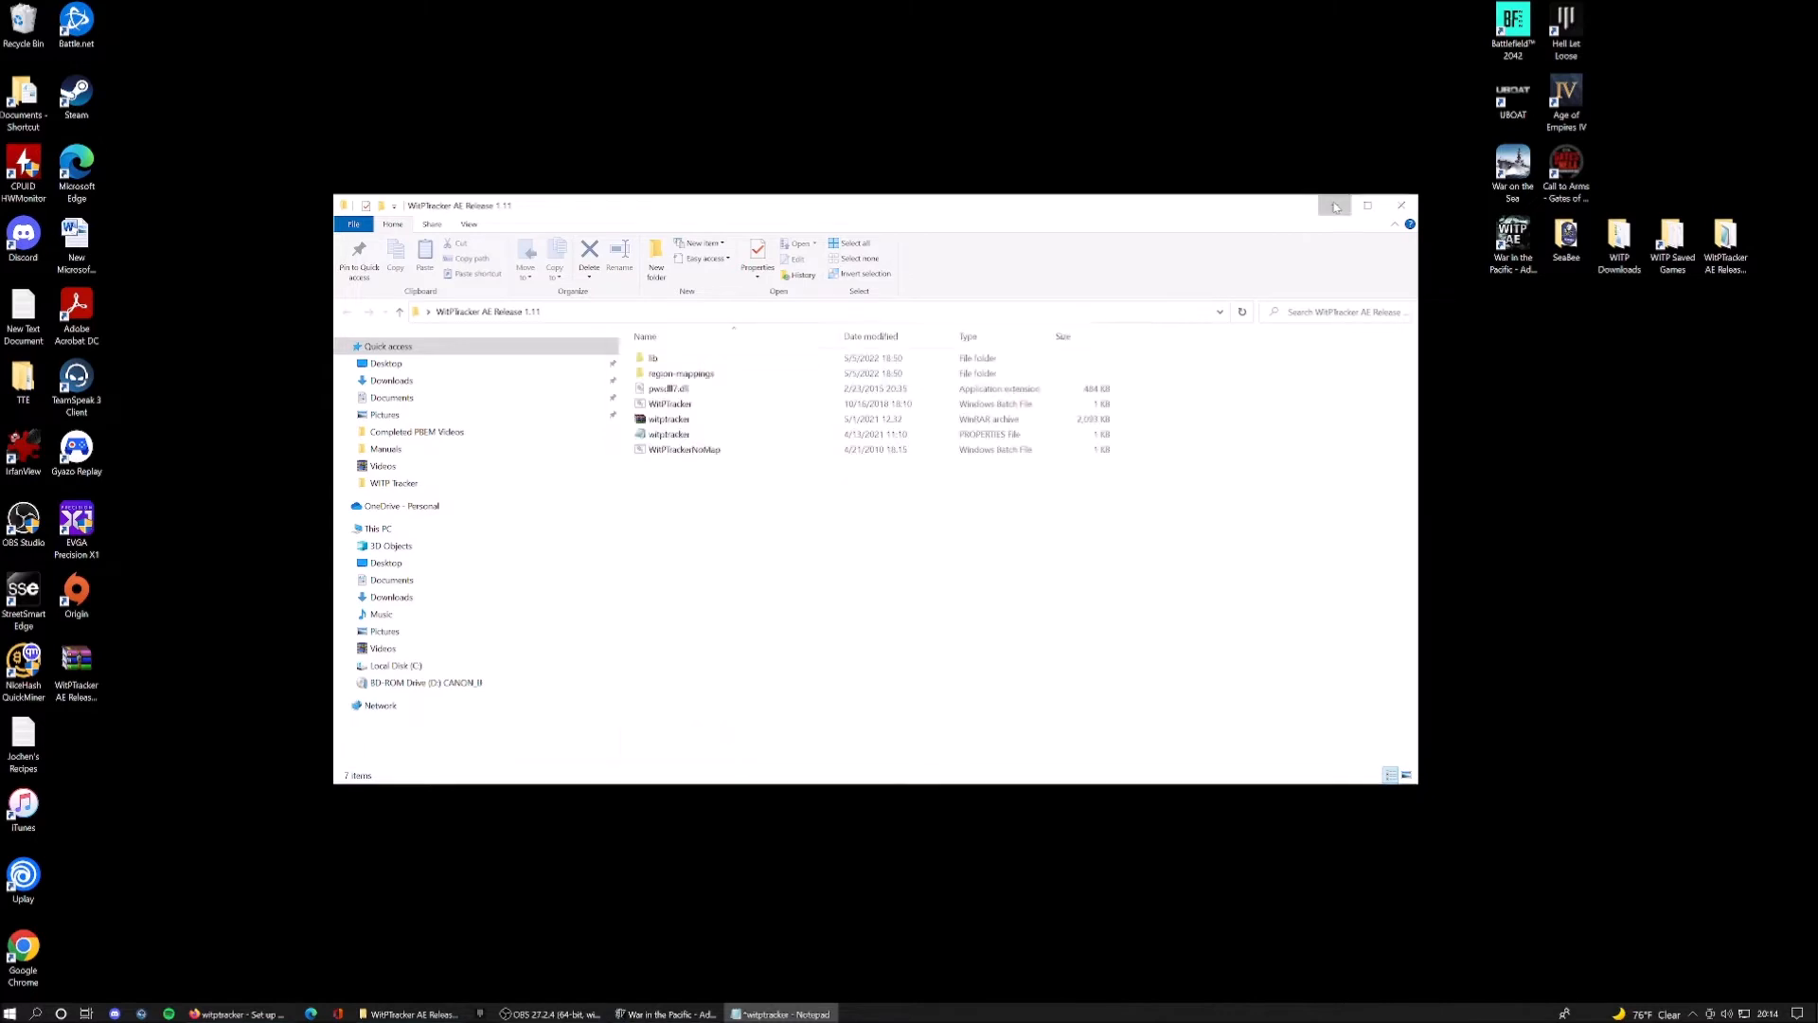
left_click(1334, 206)
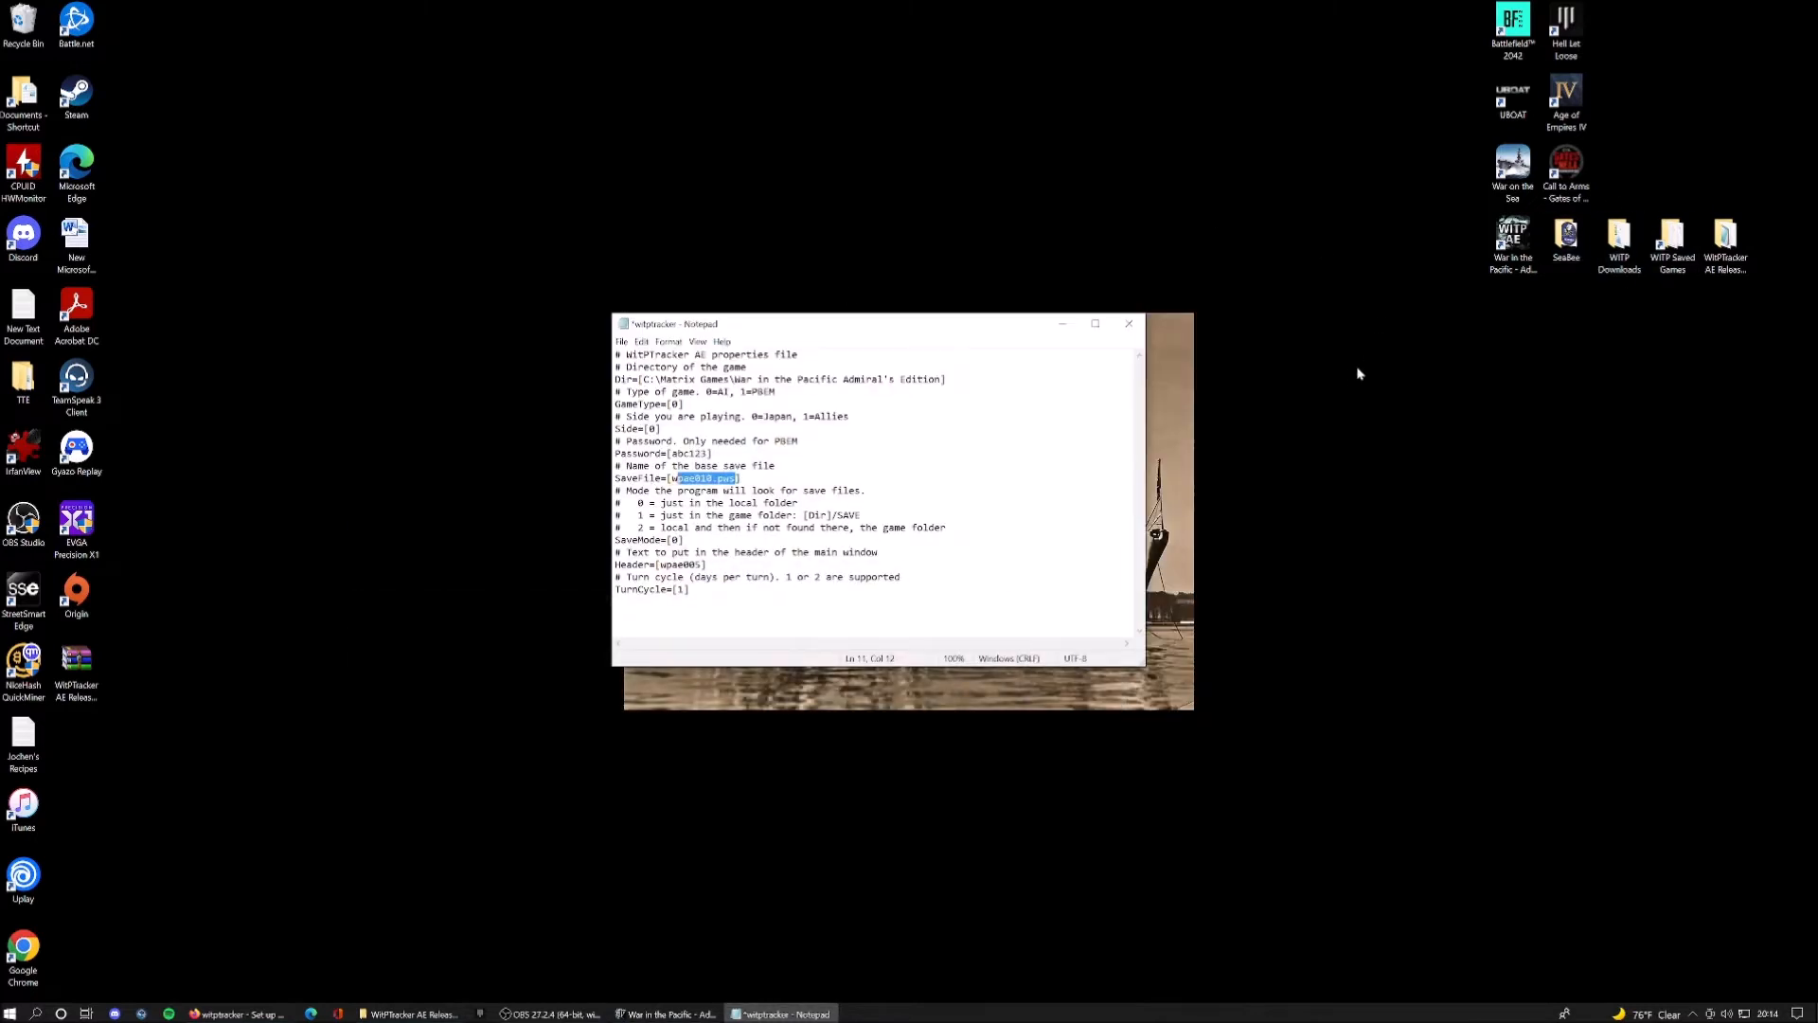
double_click(1675, 245)
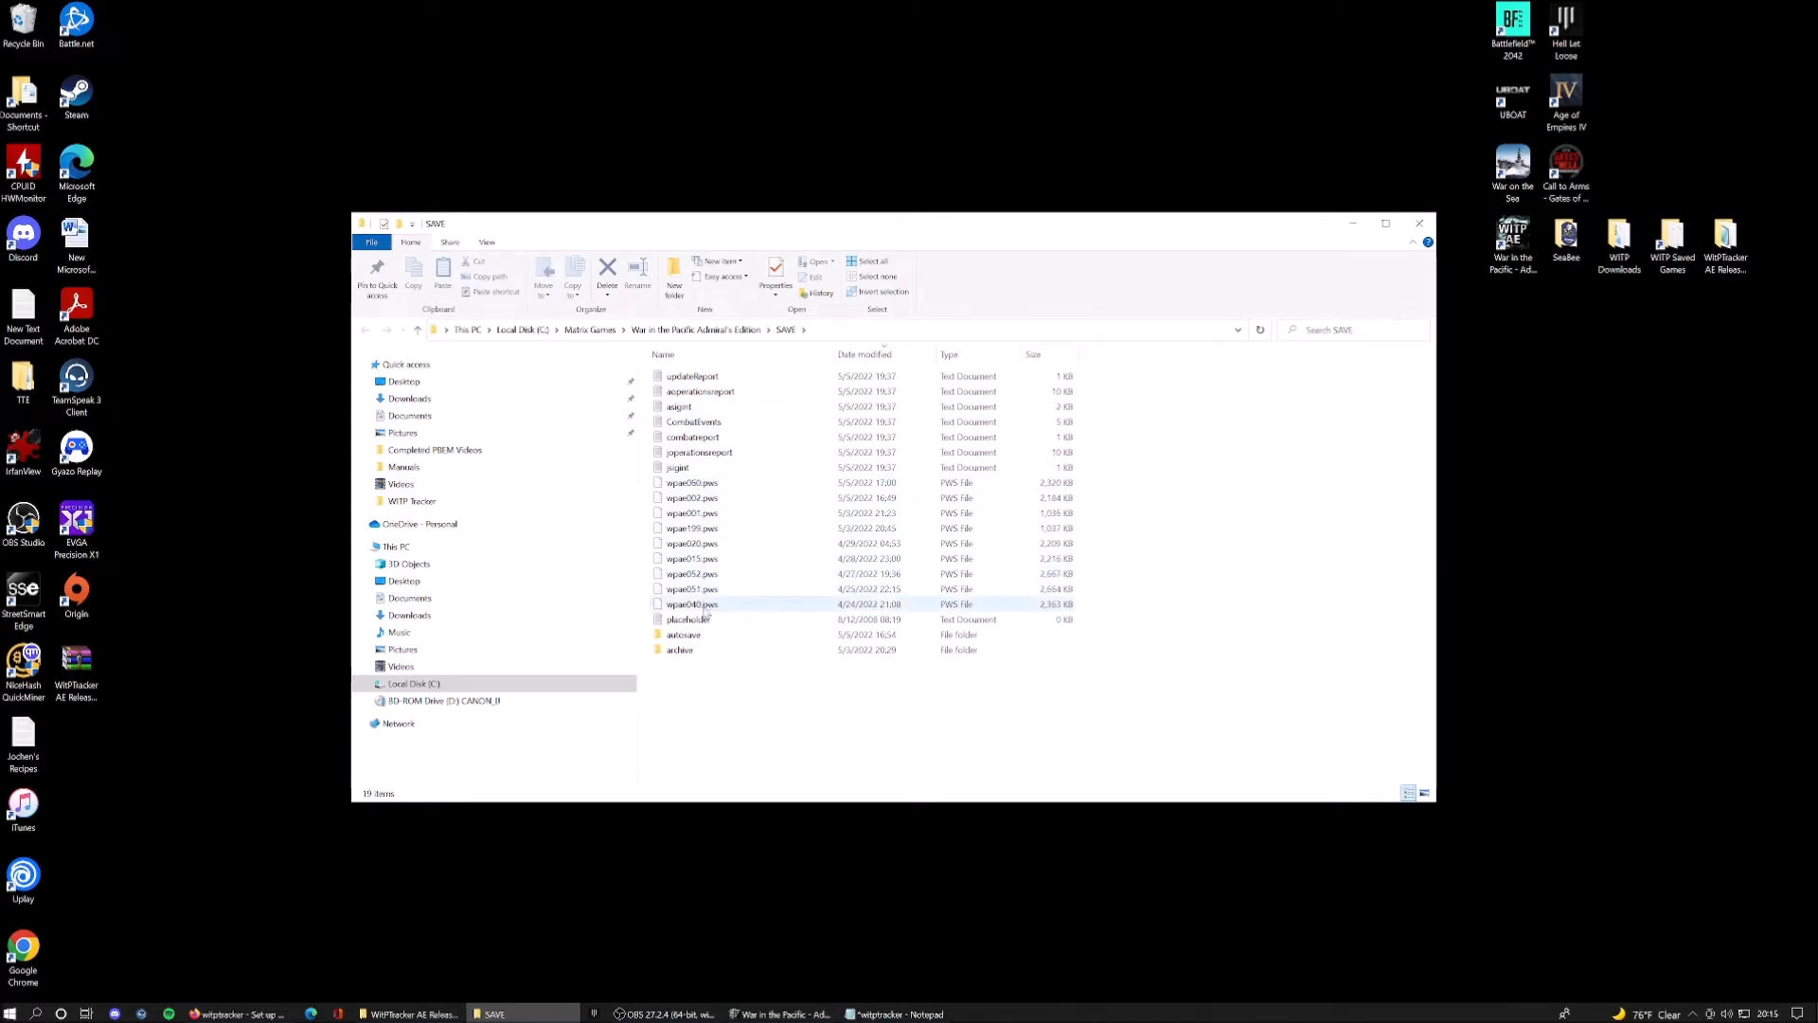
left_click(685, 485)
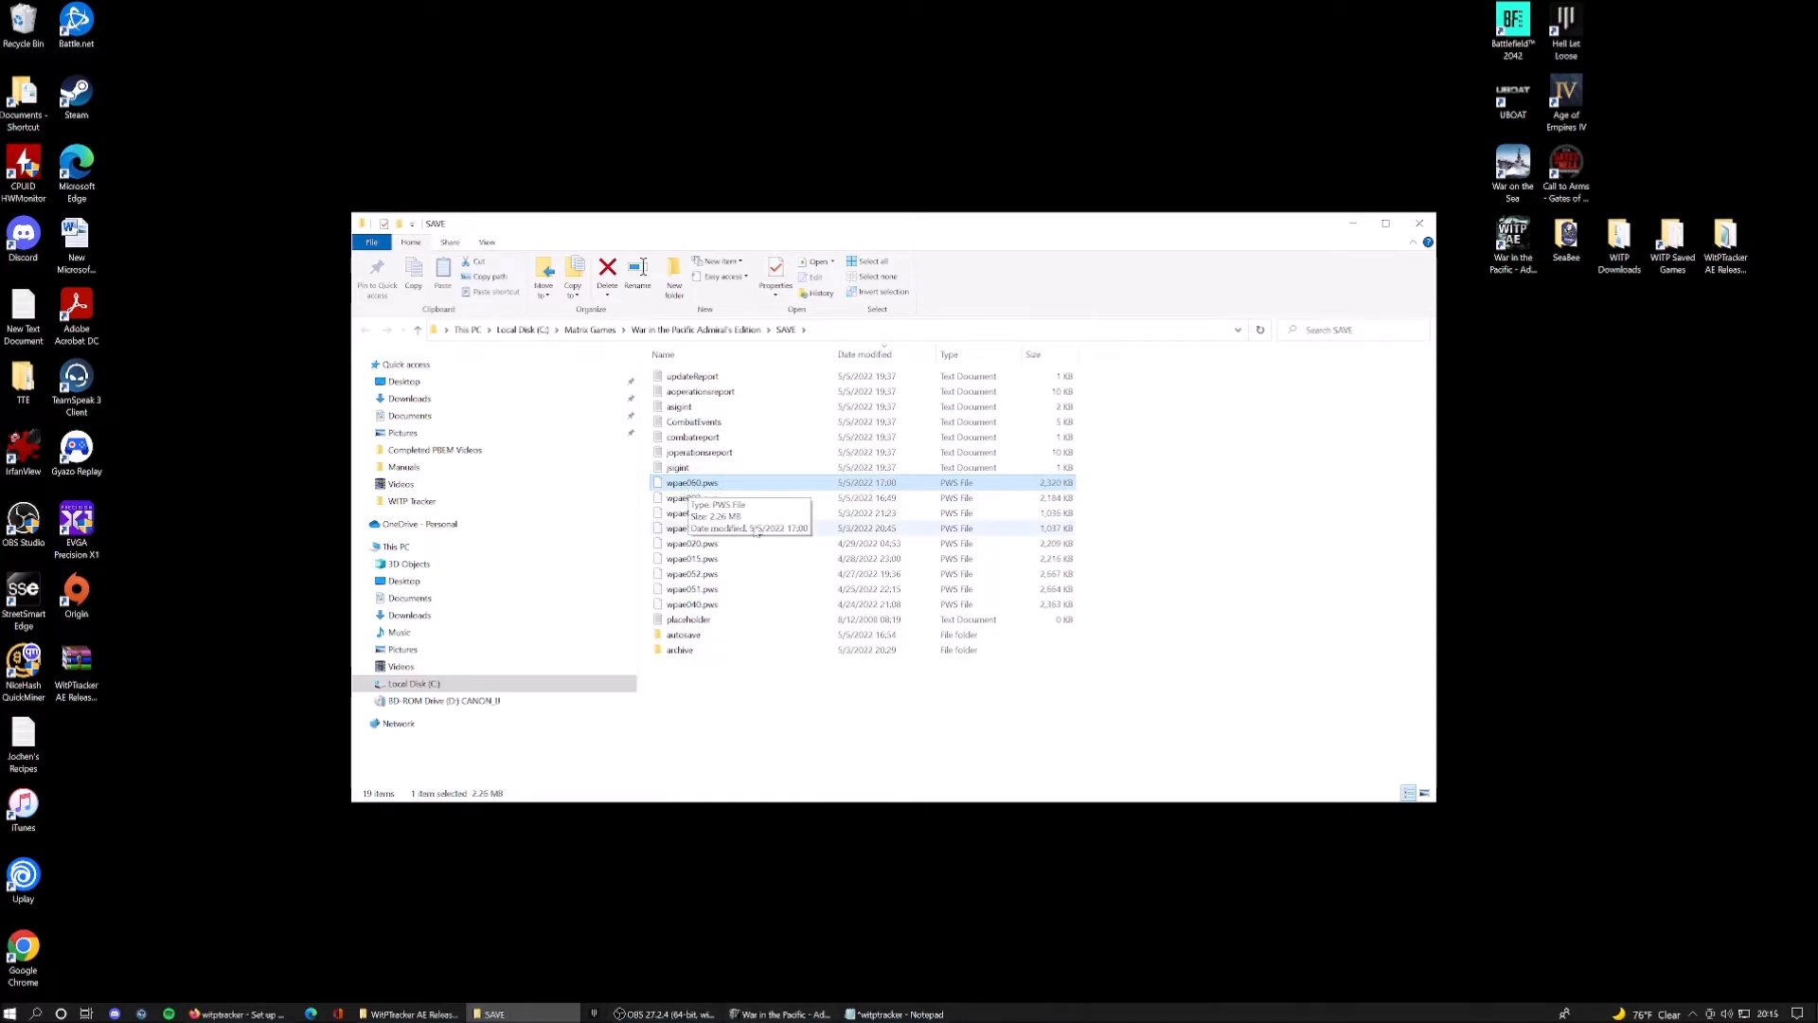
left_click(894, 1014)
left_click(716, 477)
left_click(882, 472)
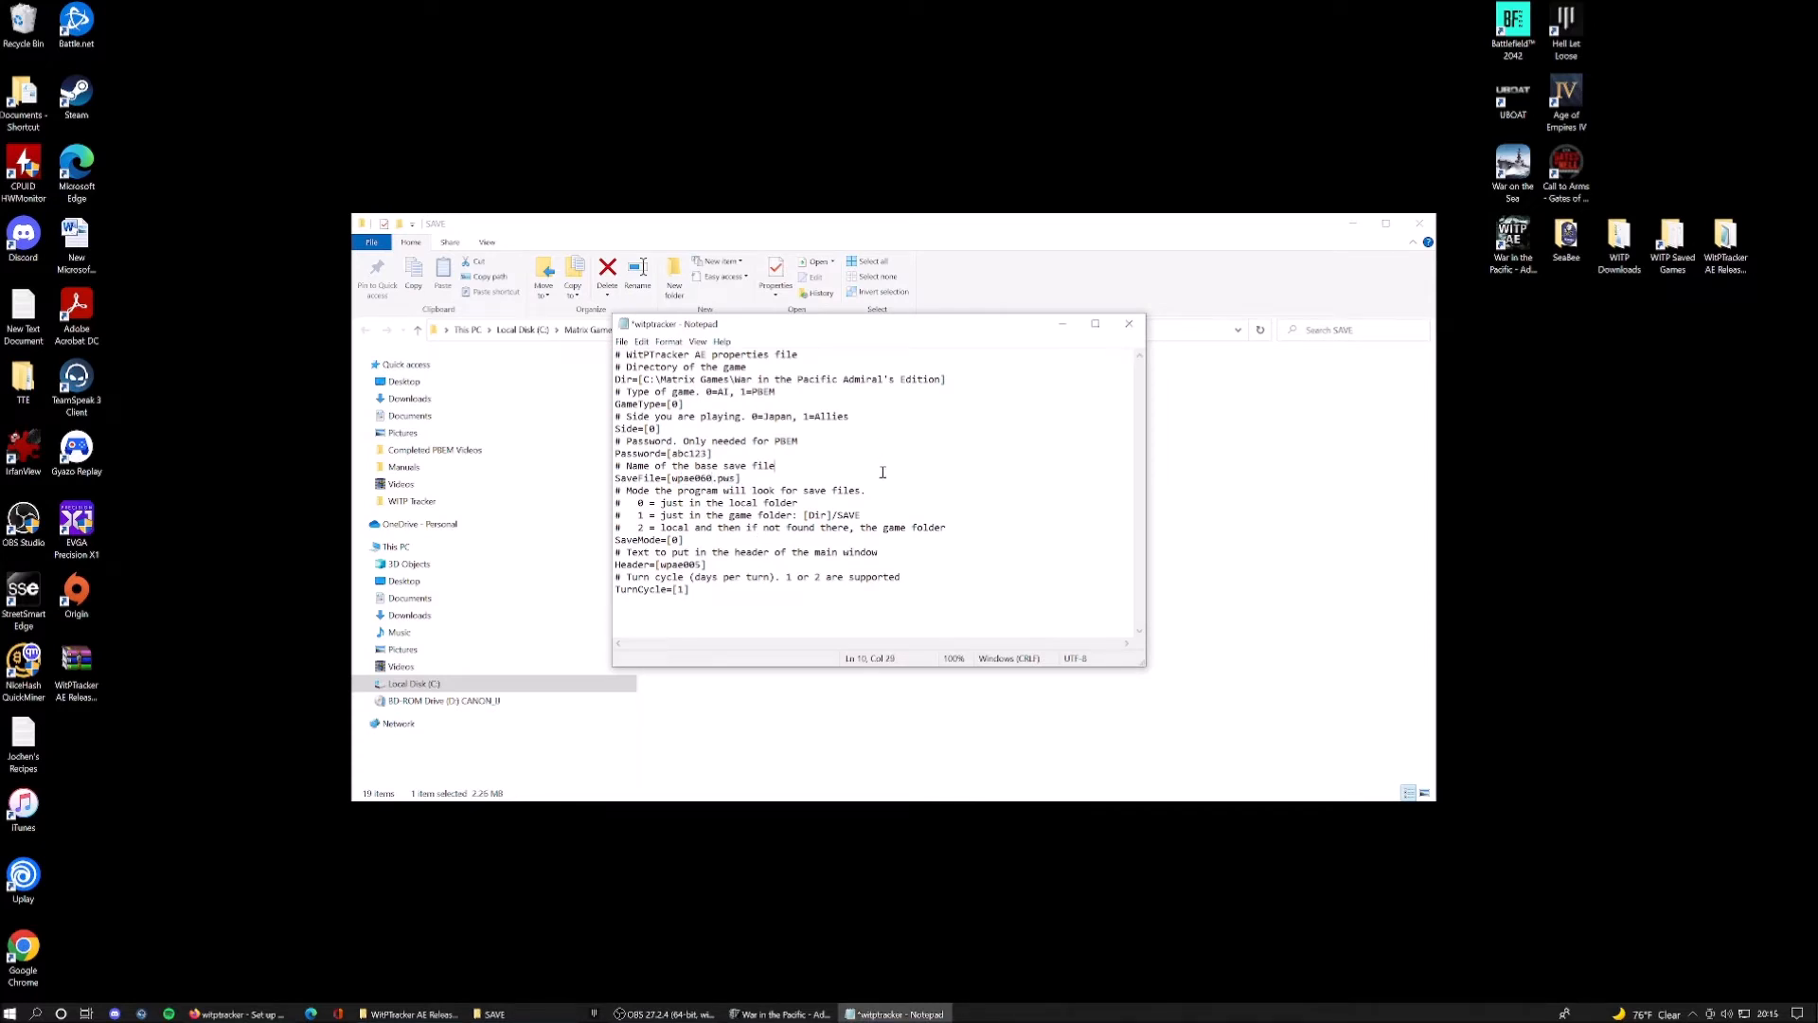
Review the save file mode options and set SaveMode to 1 to look only in the game folder
left_click_drag(869, 490, 606, 494)
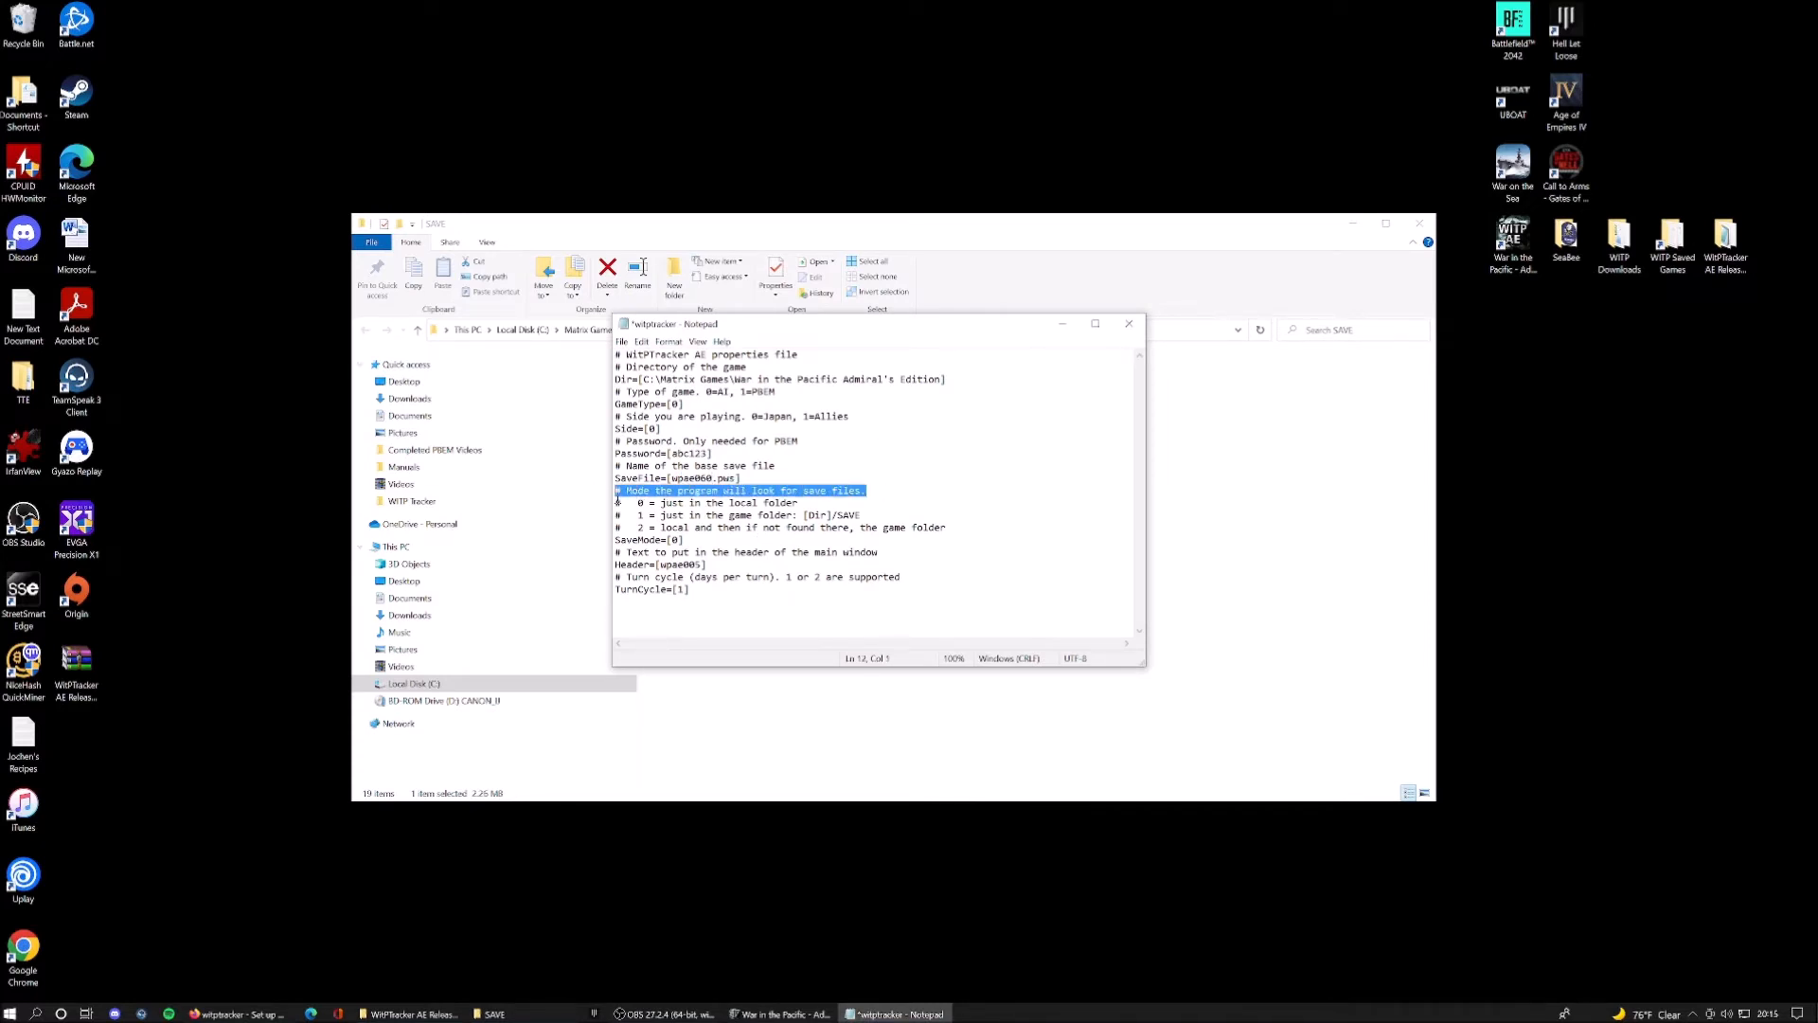
left_click(861, 503)
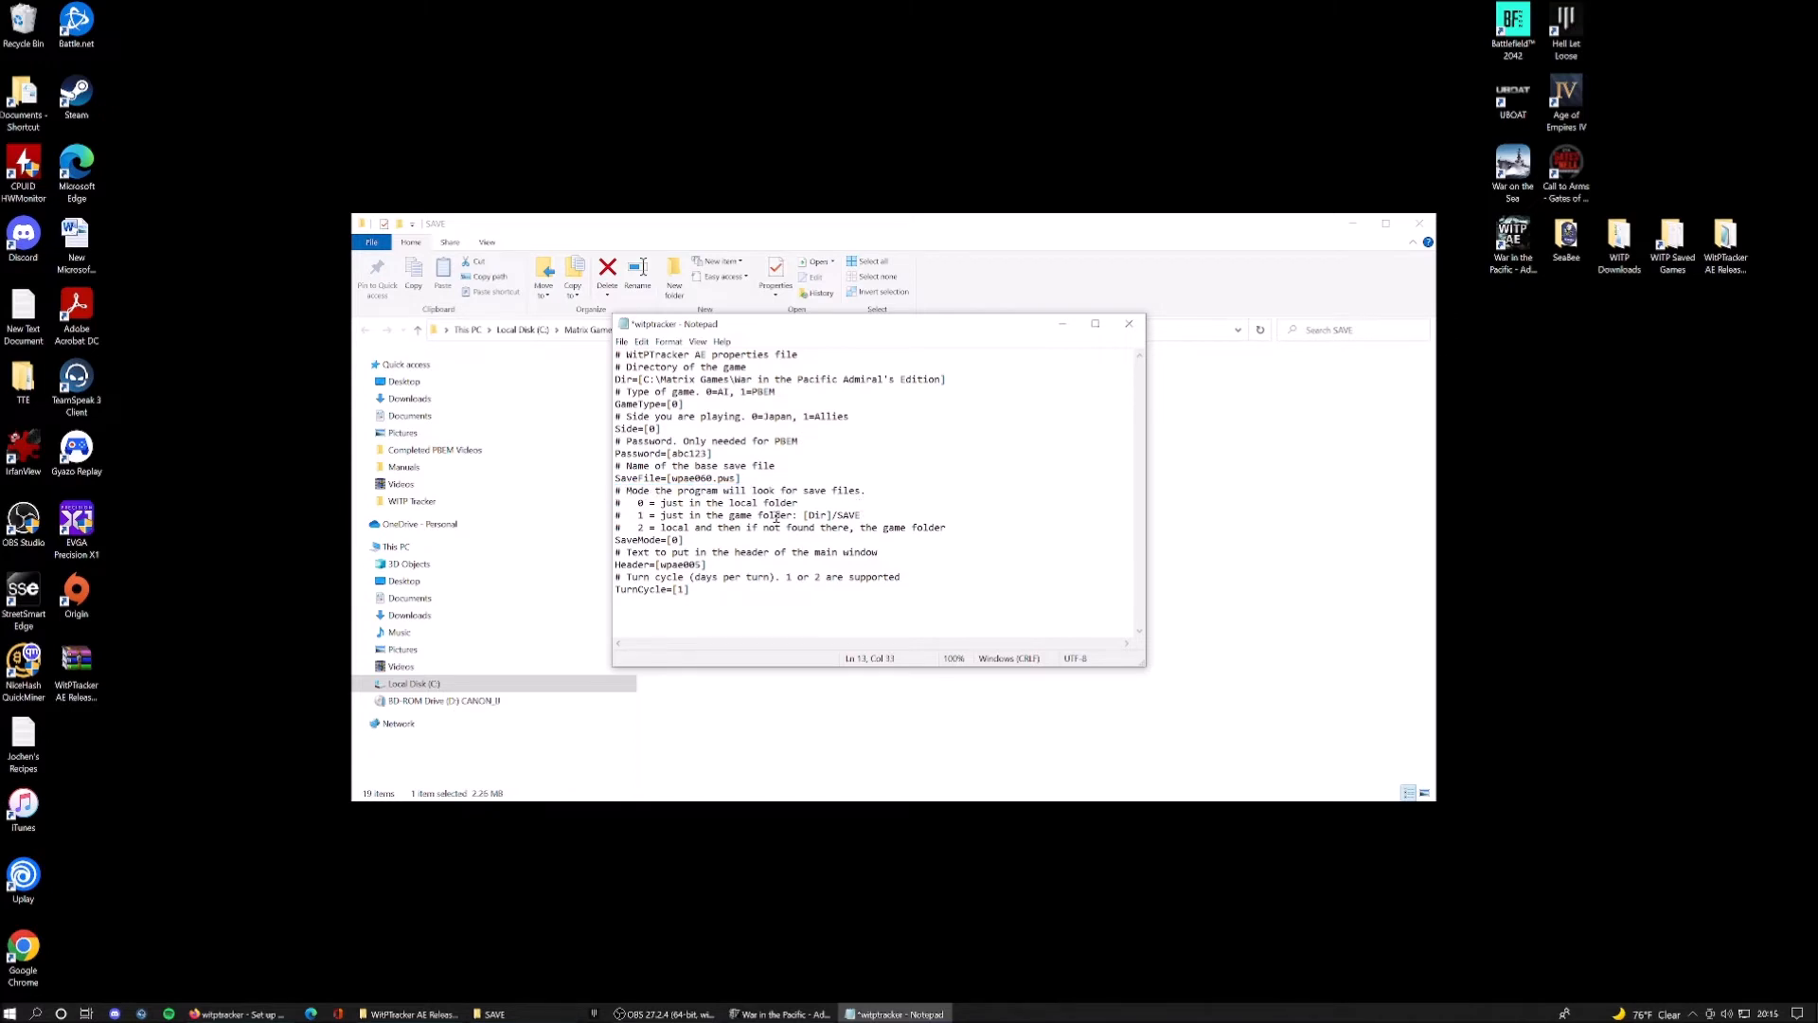
left_click_drag(751, 479, 589, 480)
left_click(693, 479)
left_click(674, 540)
key("BackSpace")
type("1")
left_click_drag(662, 515, 798, 515)
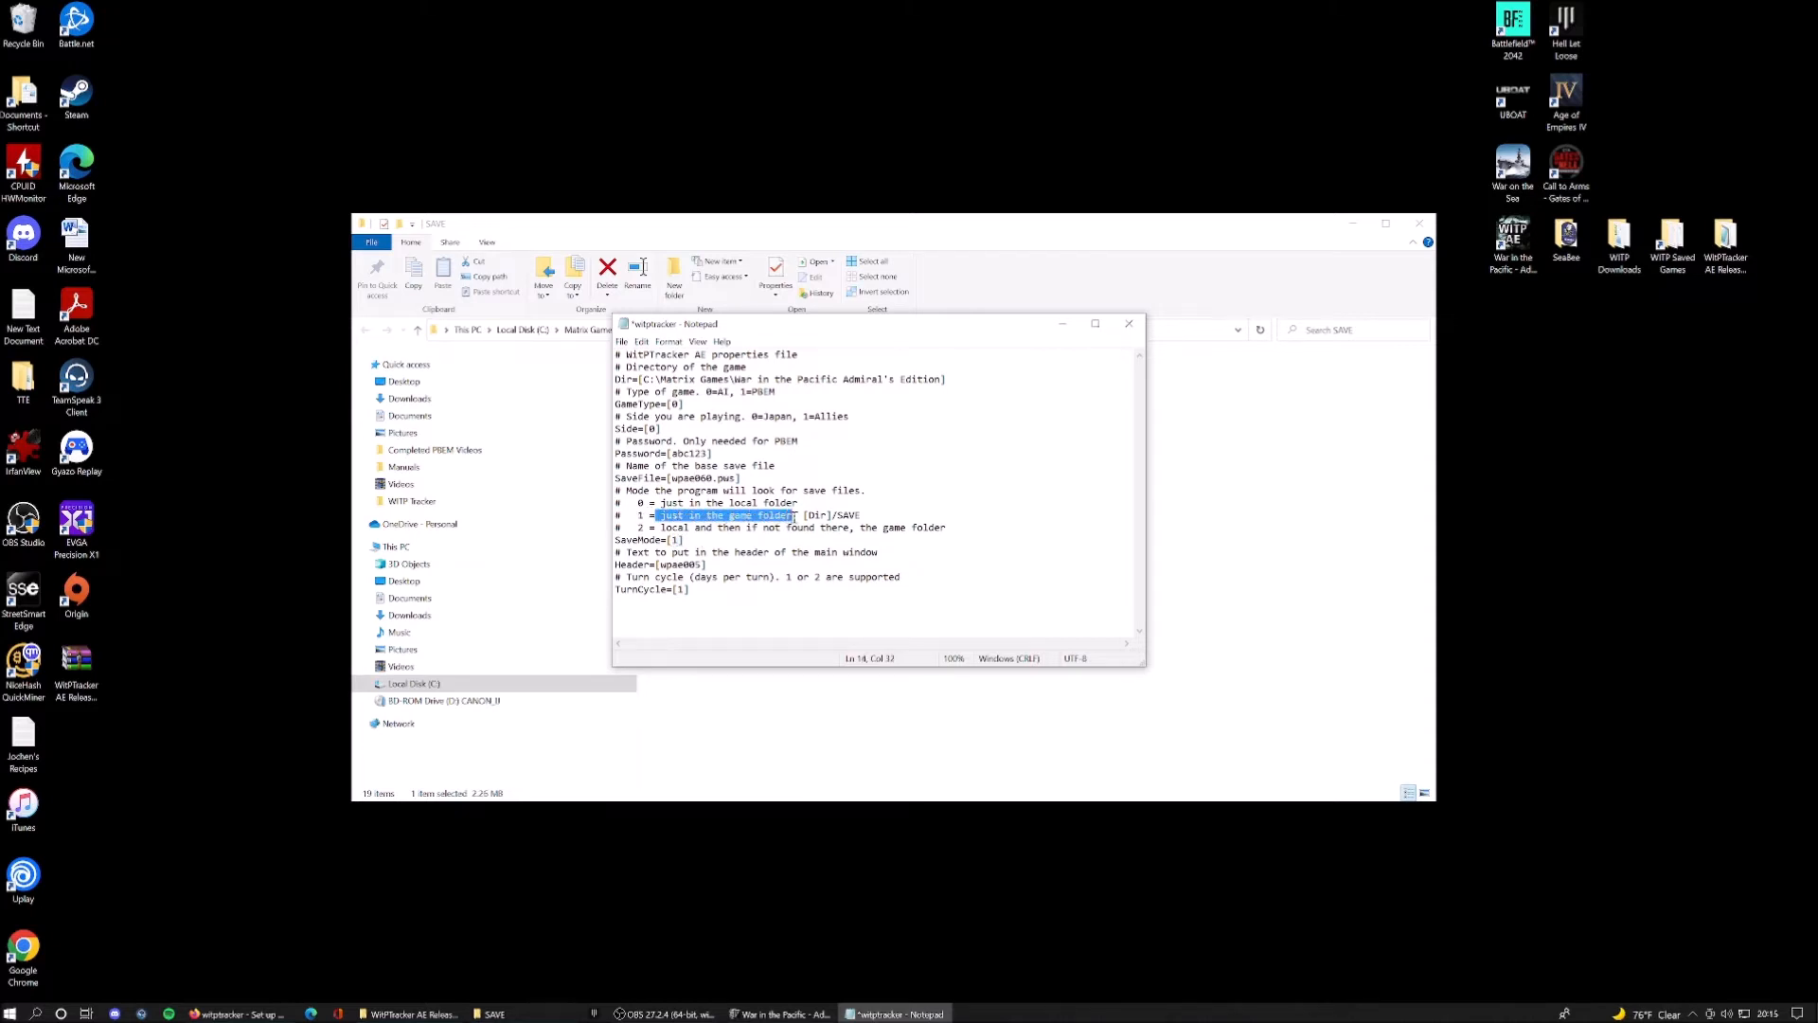
left_click(860, 516)
key("BackSpace")
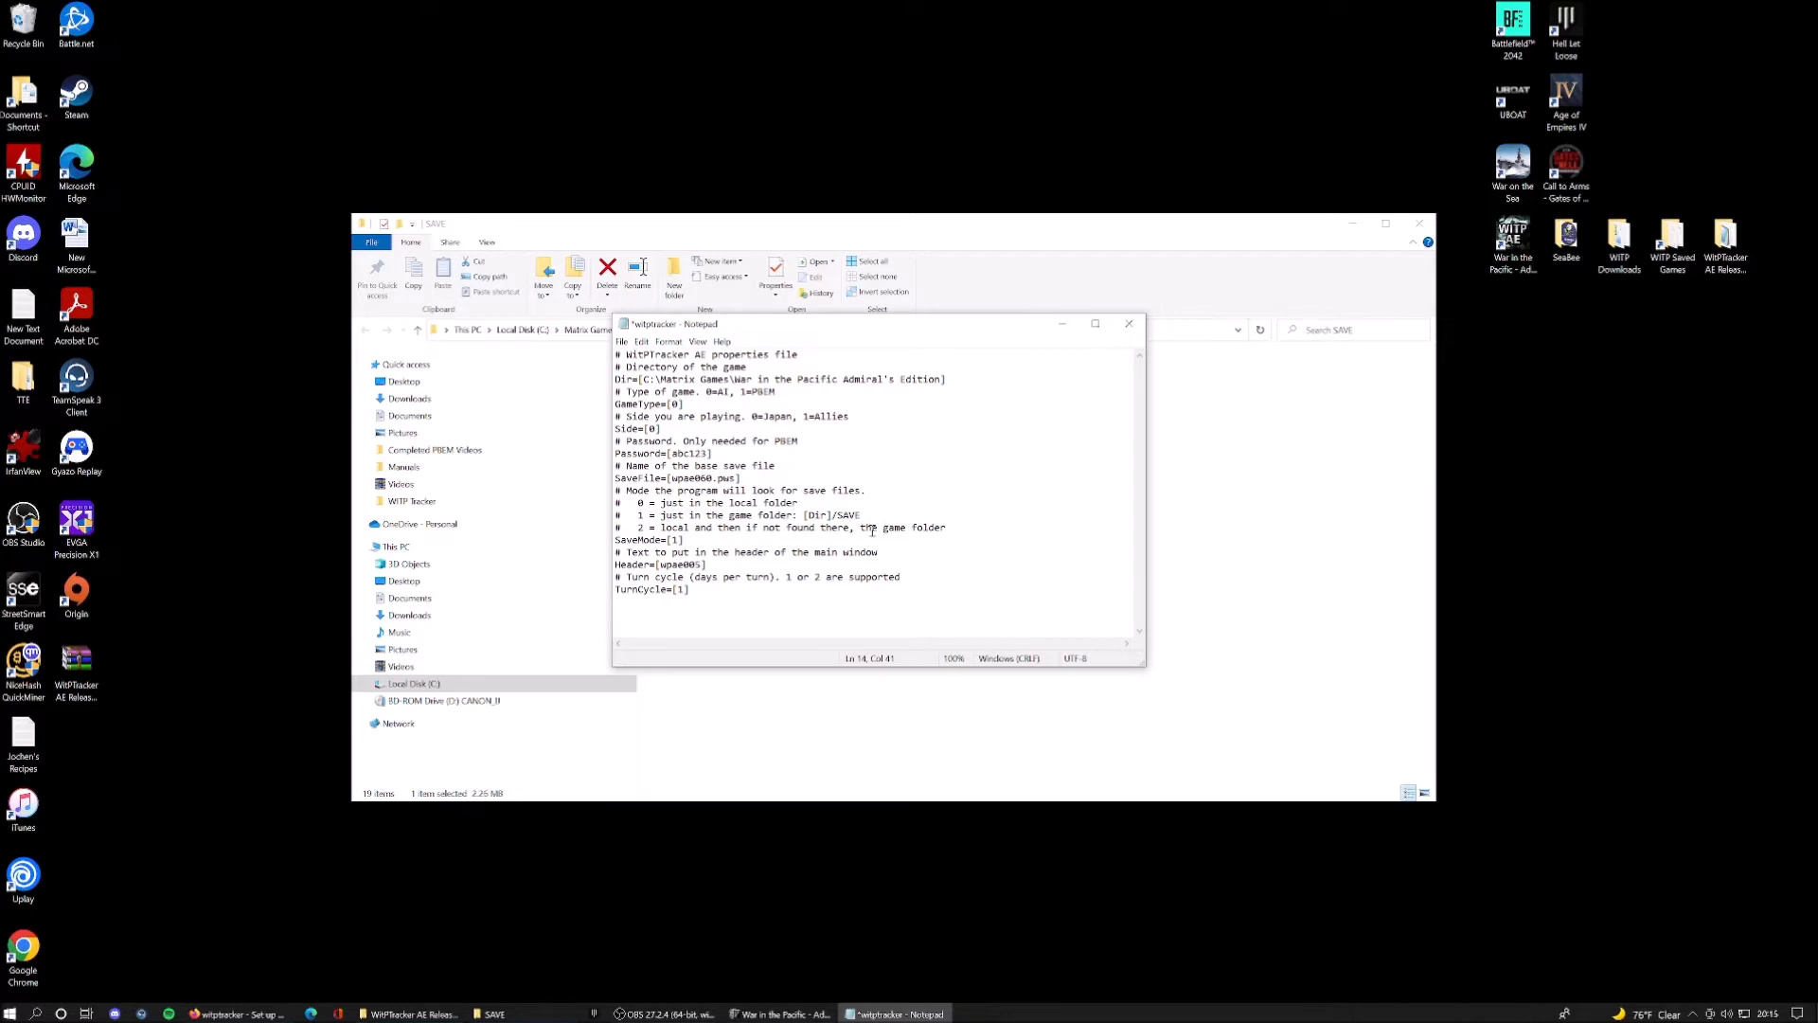
Set the Header text for the main window to "Japan AI Campaign"
left_click_drag(626, 553, 888, 552)
left_click_drag(705, 564, 660, 563)
type("Japan AI Campaih")
key("BackSpace")
type("gn")
Save and close the witptracker properties file, and close the SAVE folder window
left_click(623, 343)
left_click(641, 401)
left_click(1128, 324)
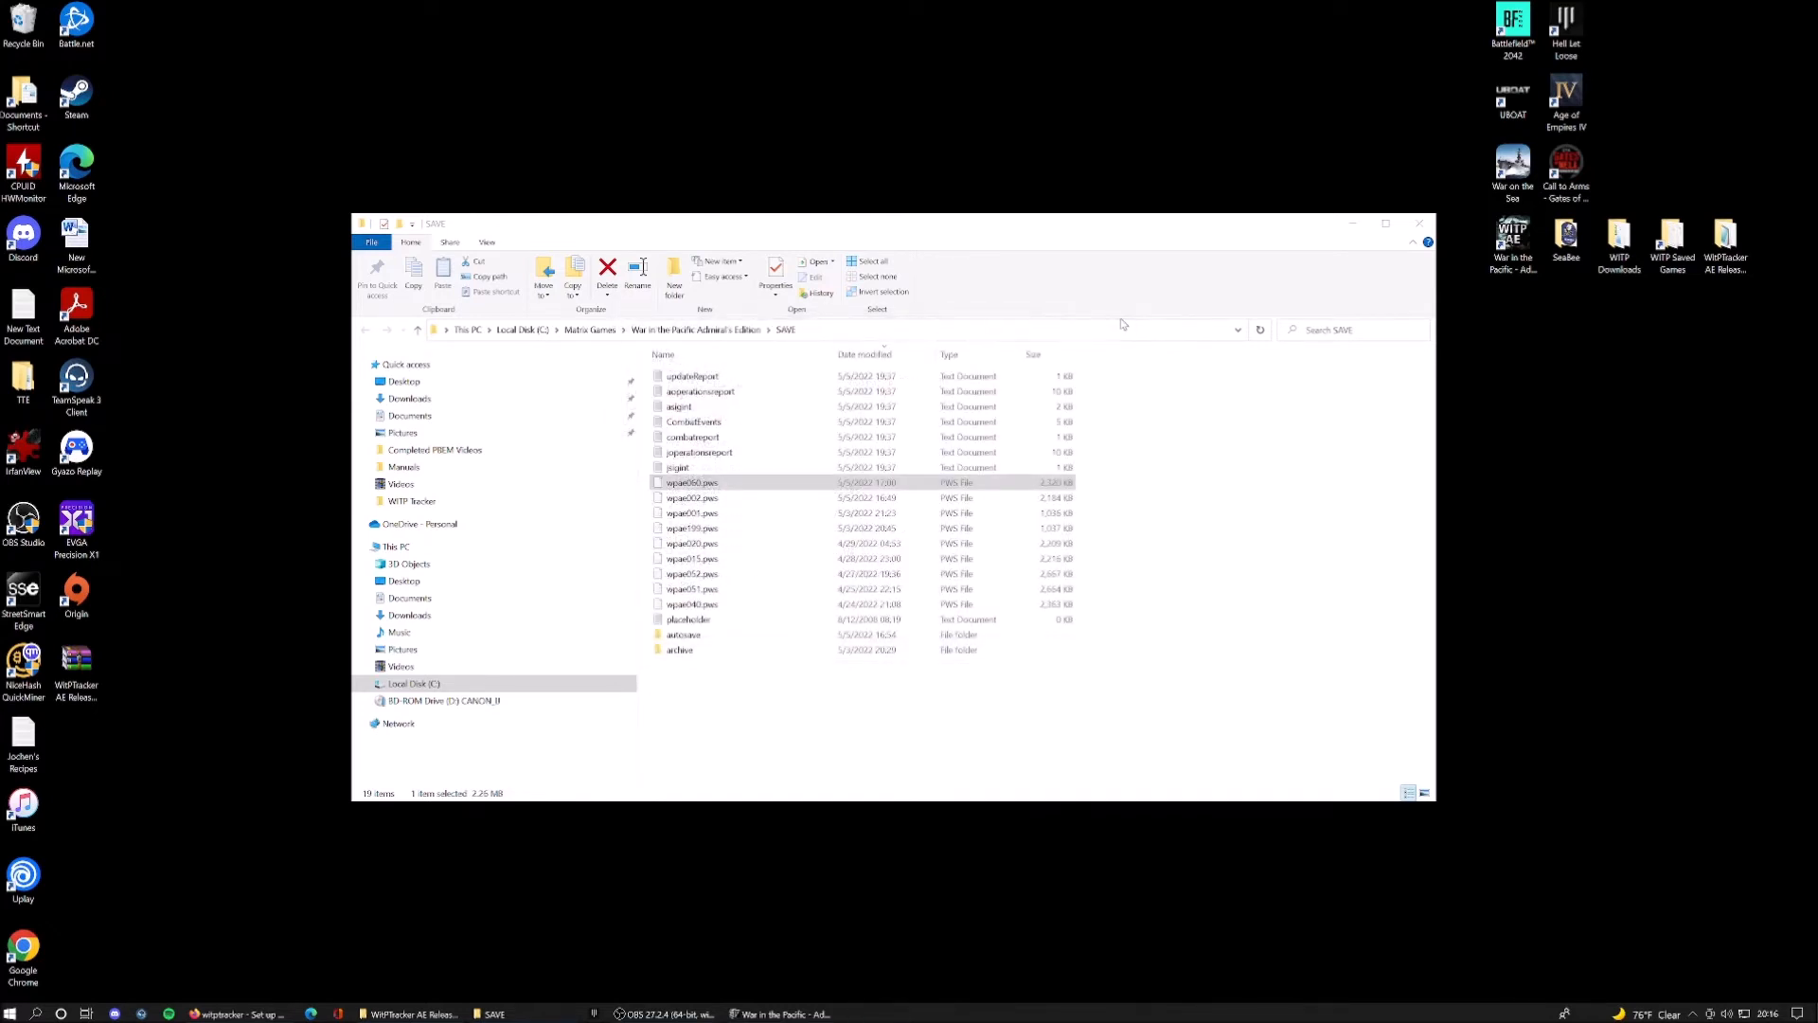
left_click(795, 737)
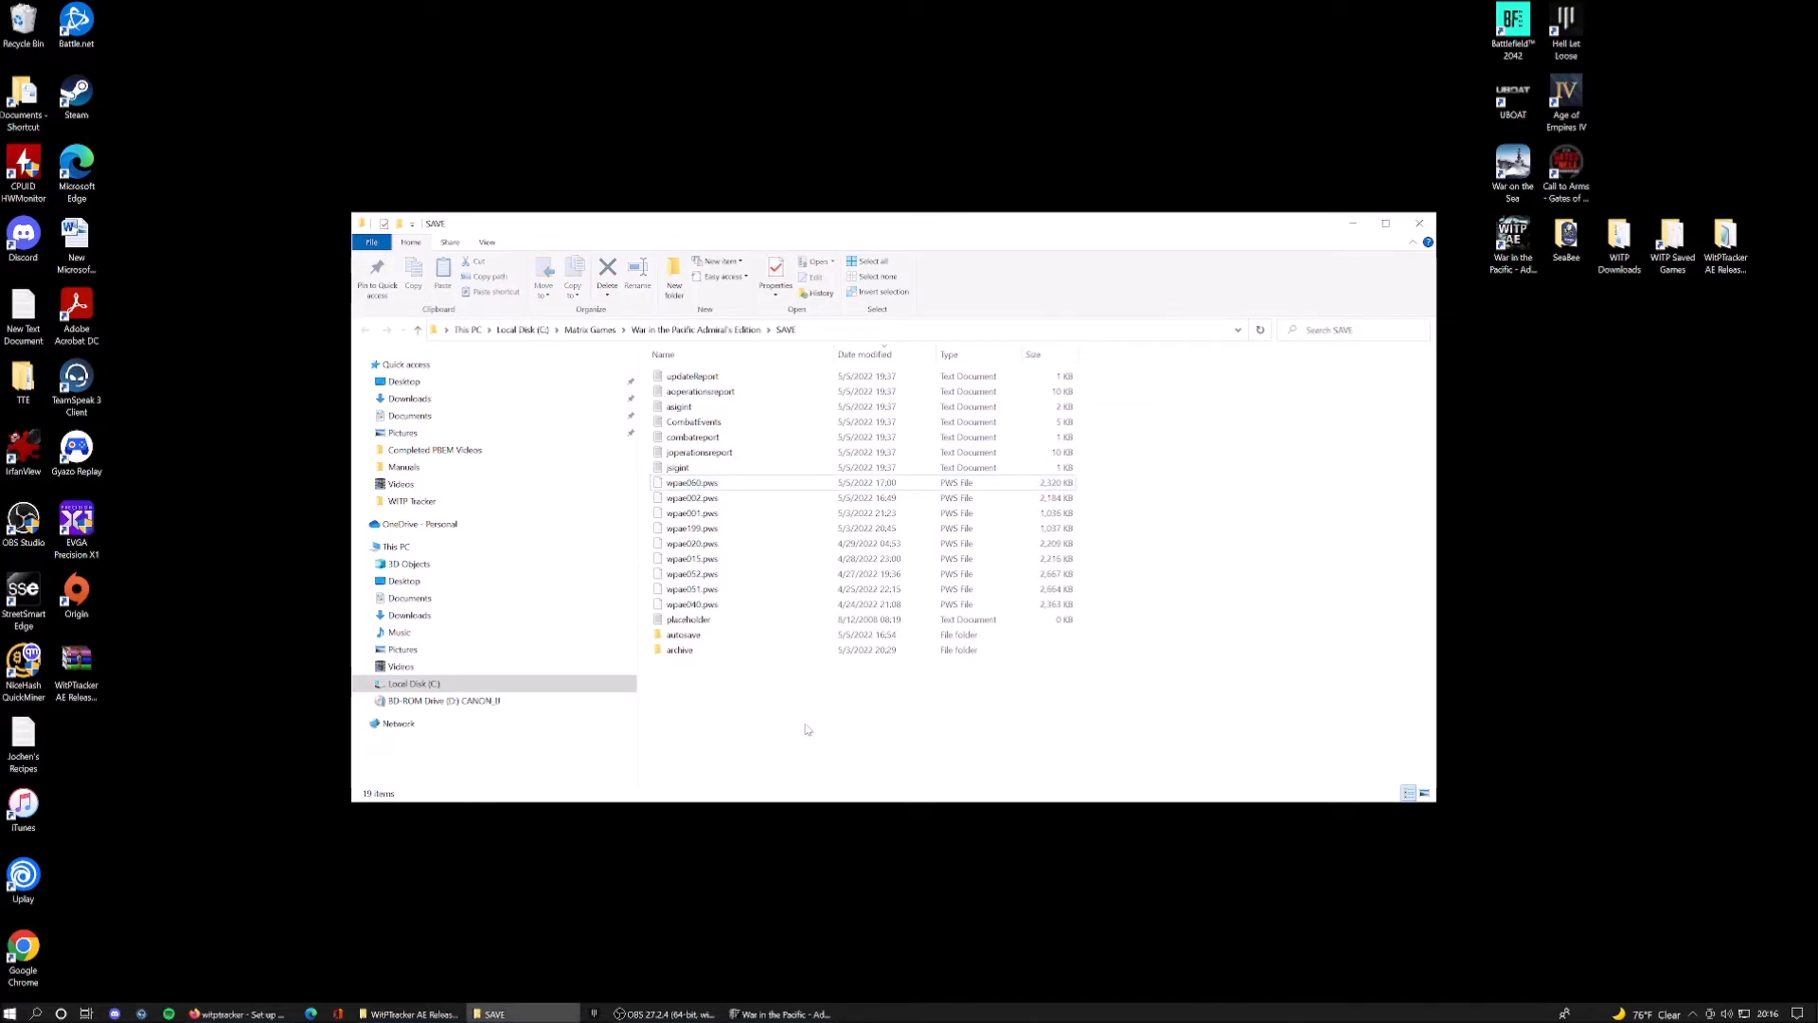
left_click(1419, 222)
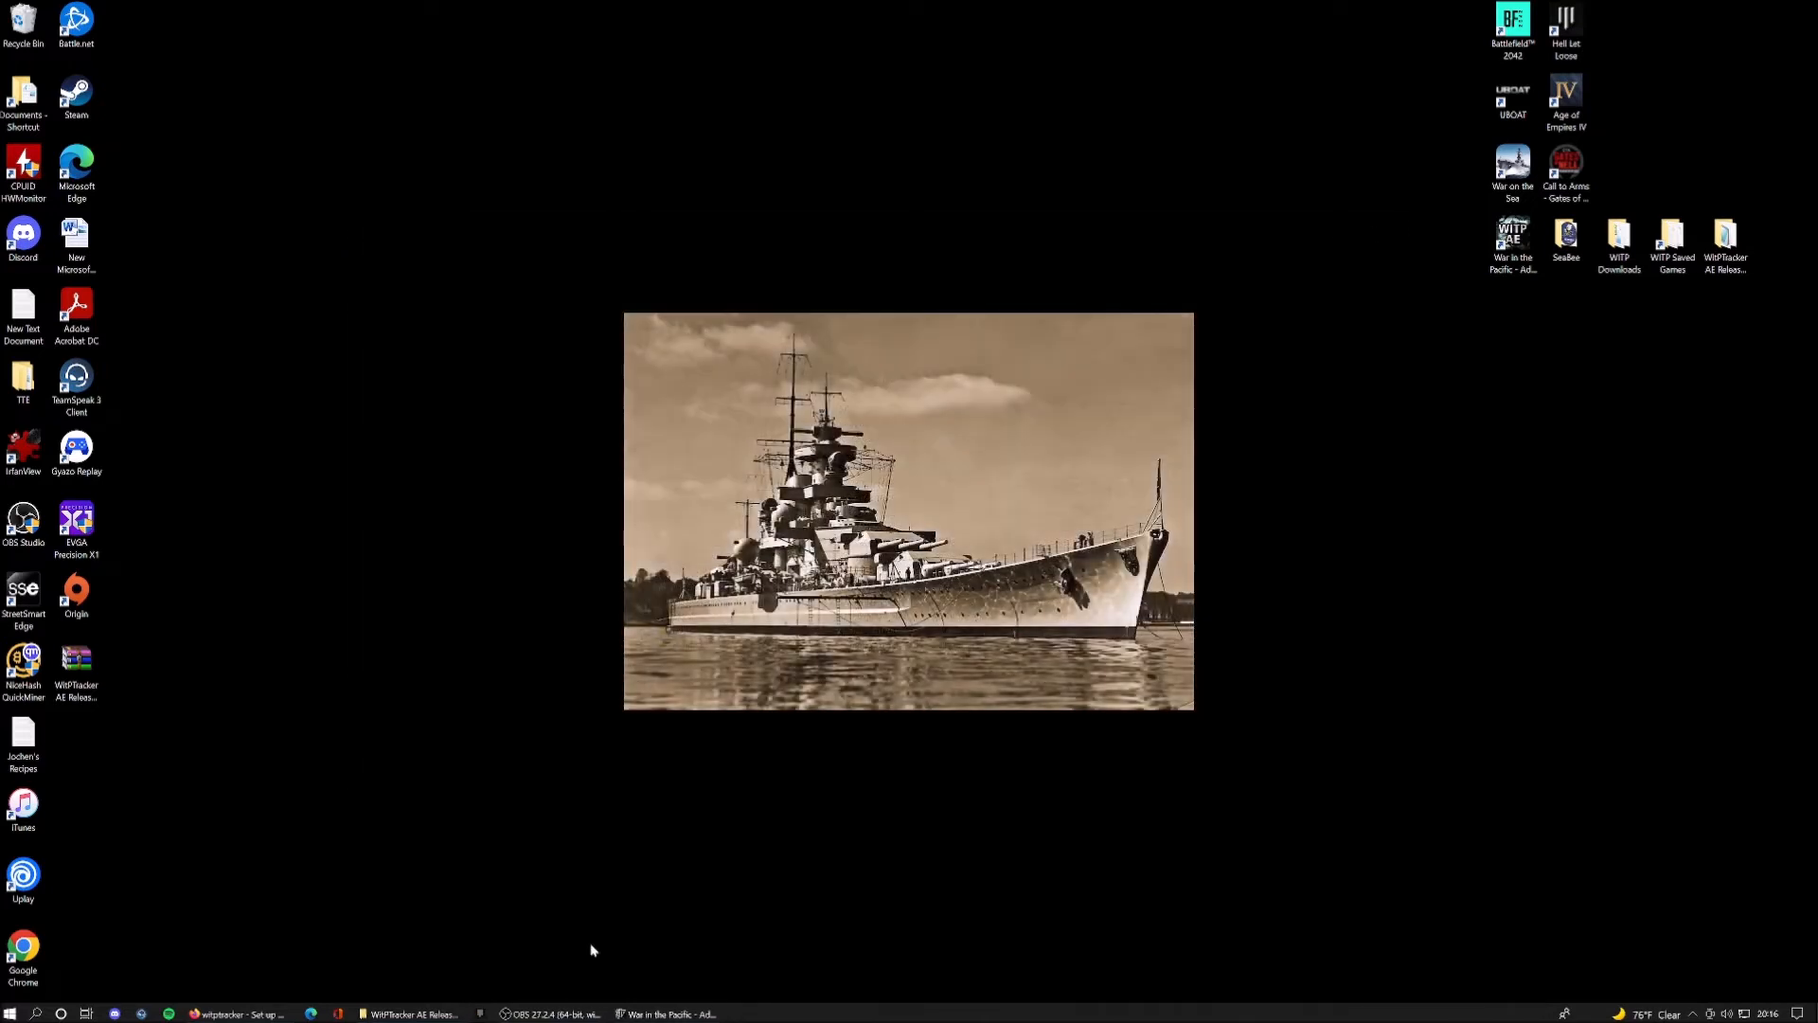
Launch the WitPTracker batch file from the WitPTracker AE Release 1.11 folder and bring the tracker window to the middle of the desktop
left_click(413, 1015)
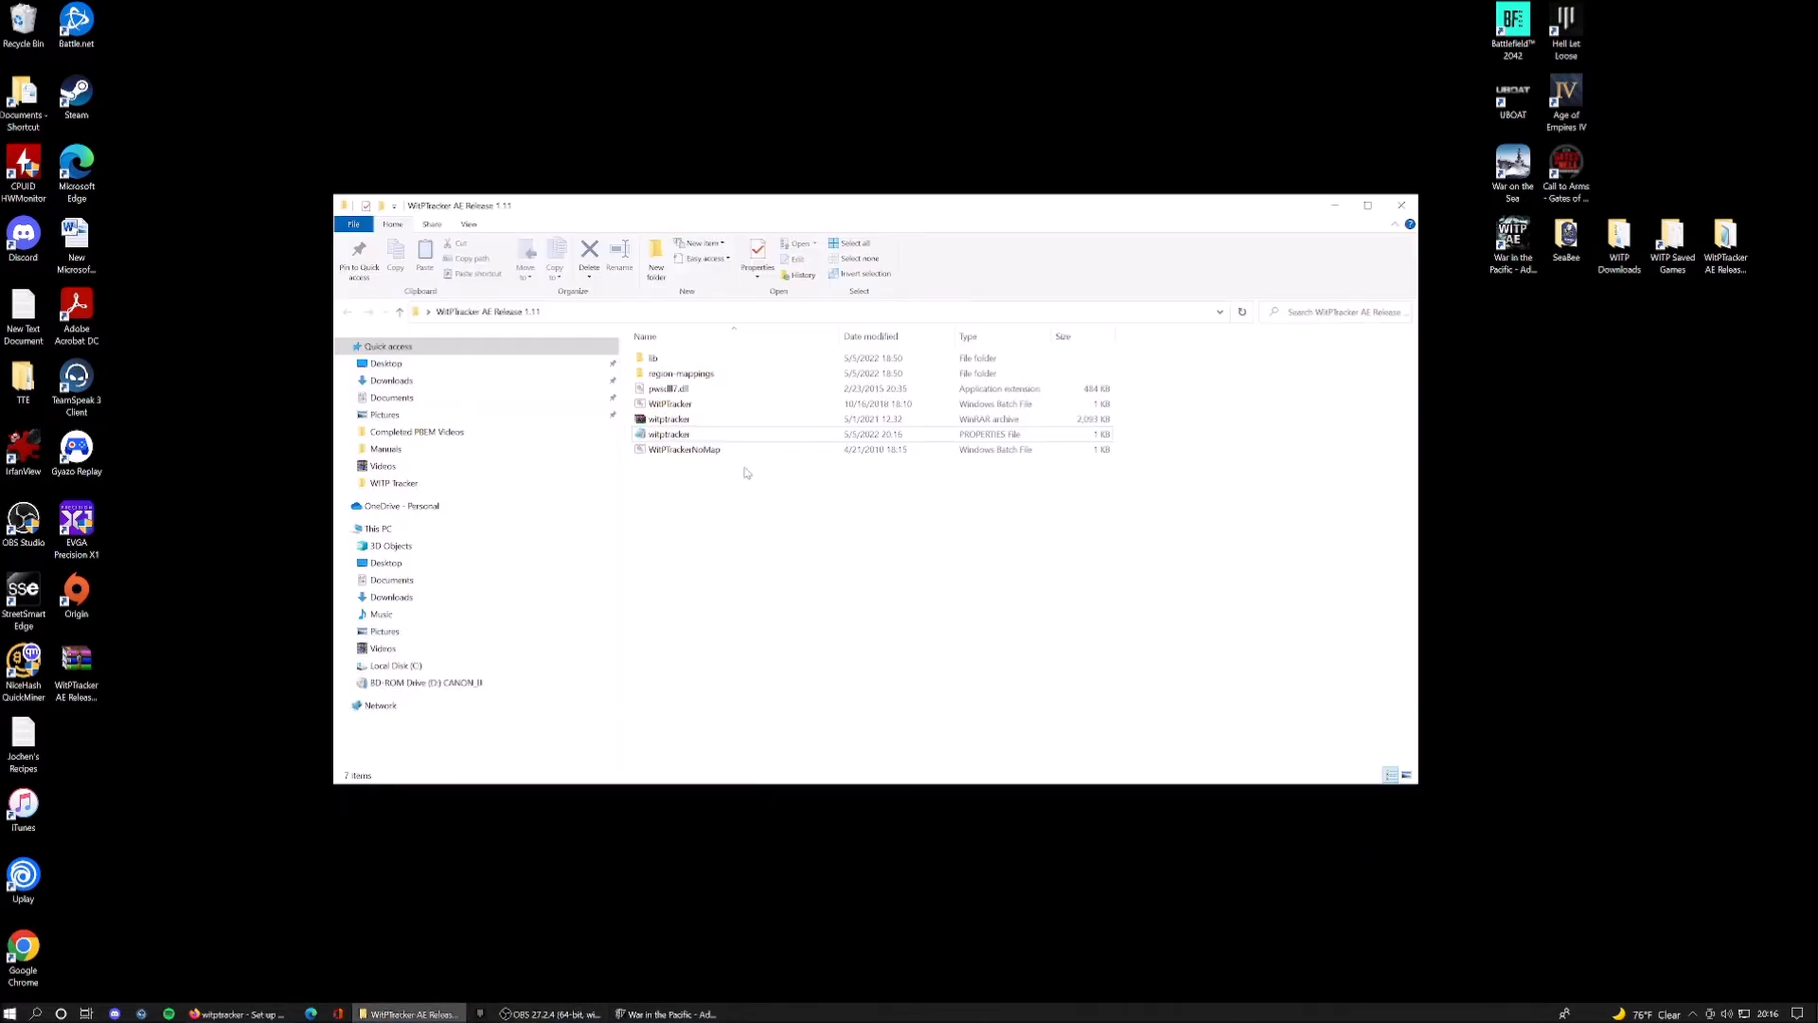
double_click(670, 405)
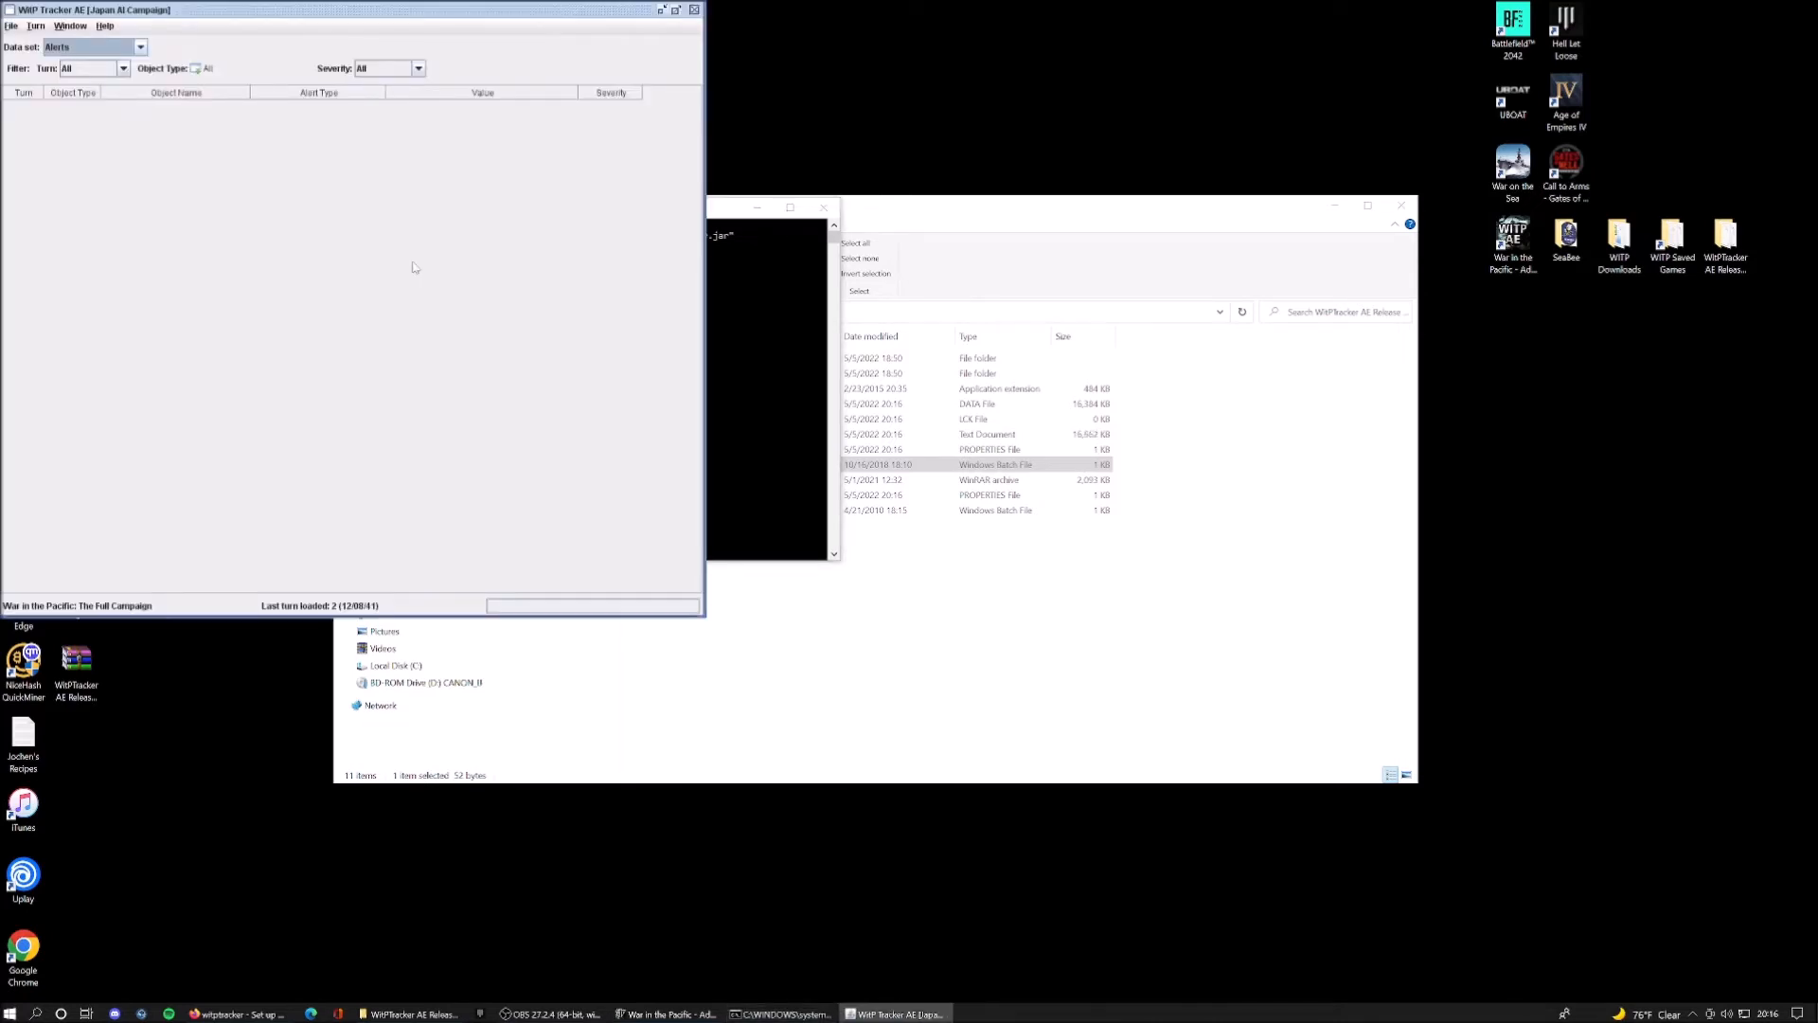
left_click_drag(383, 9, 768, 233)
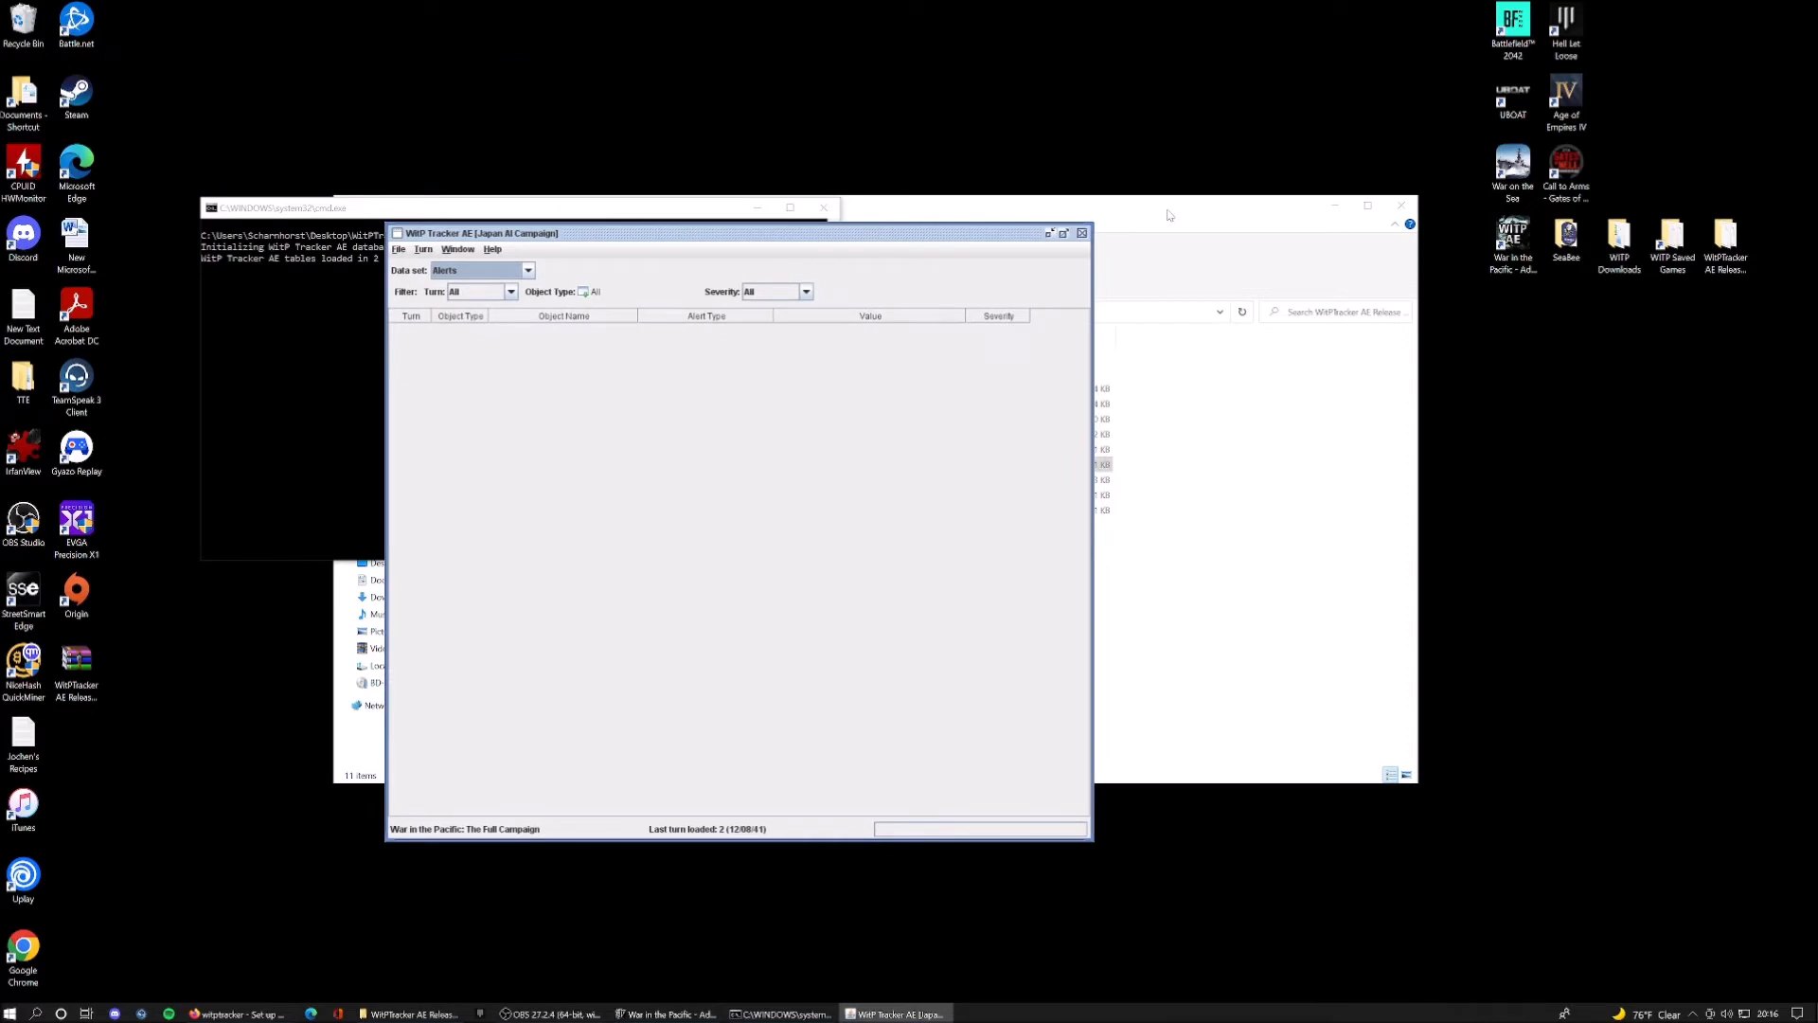
left_click(1169, 215)
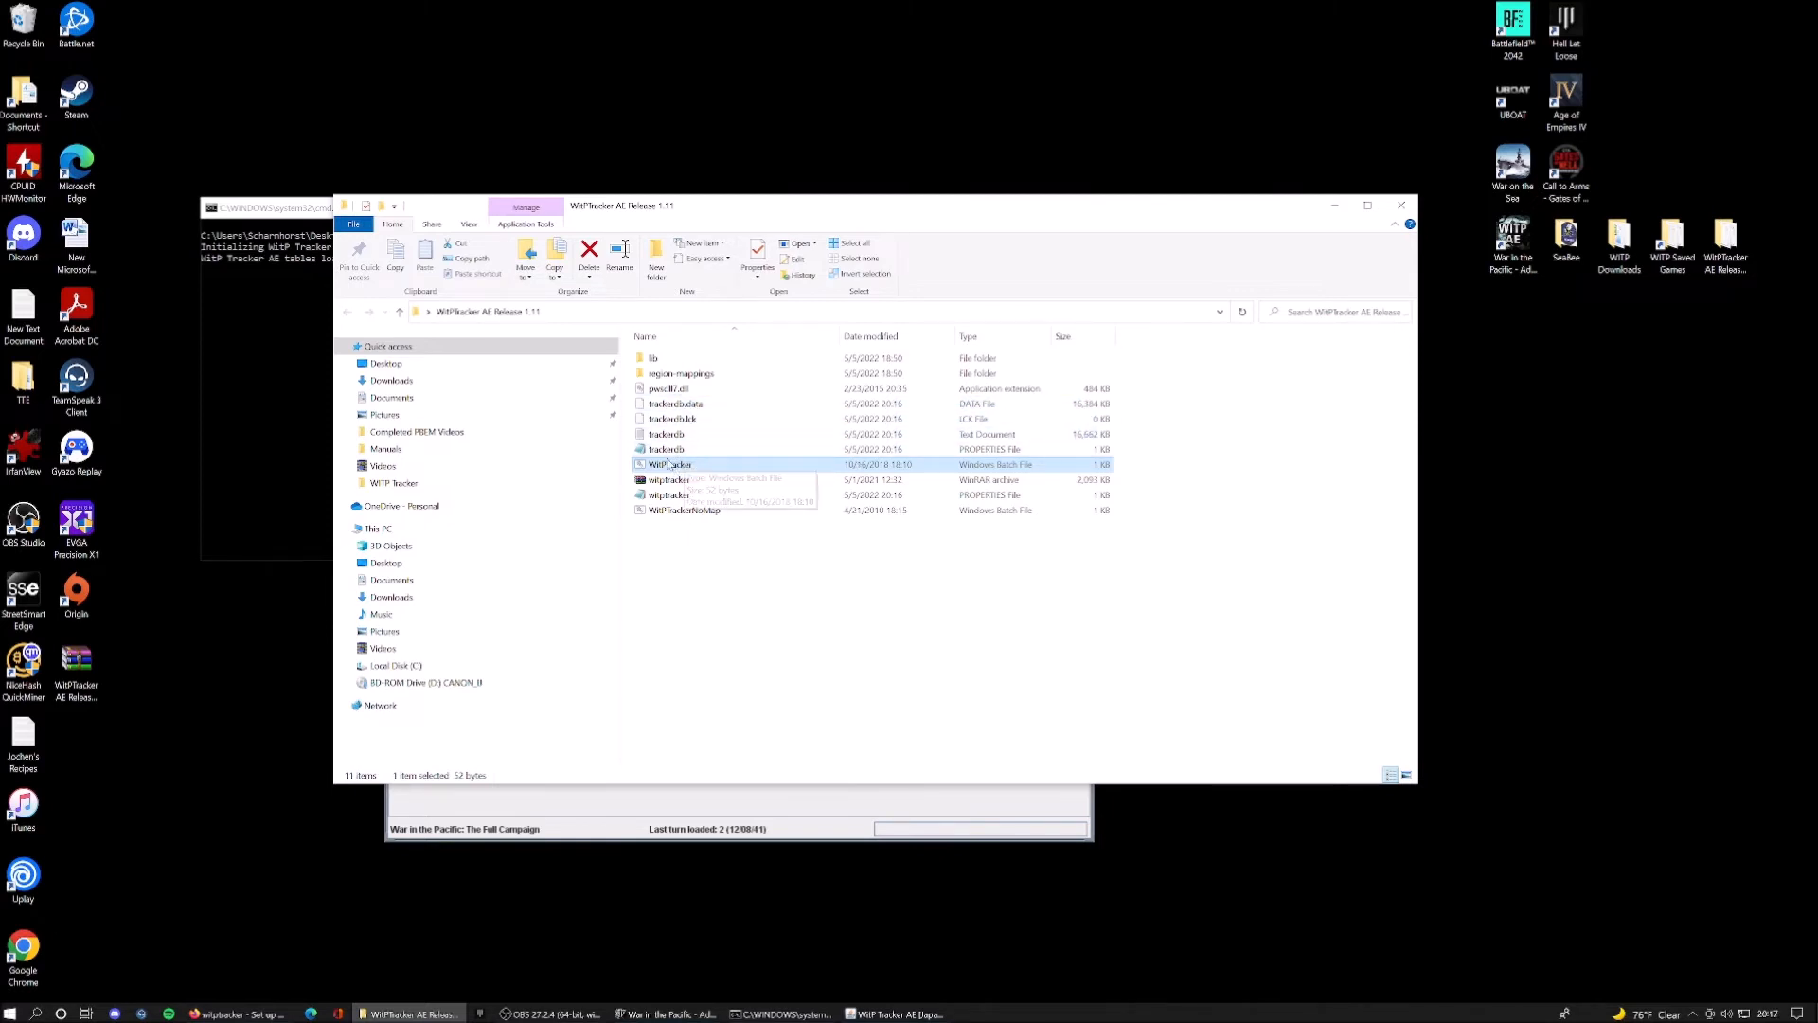
left_click(647, 799)
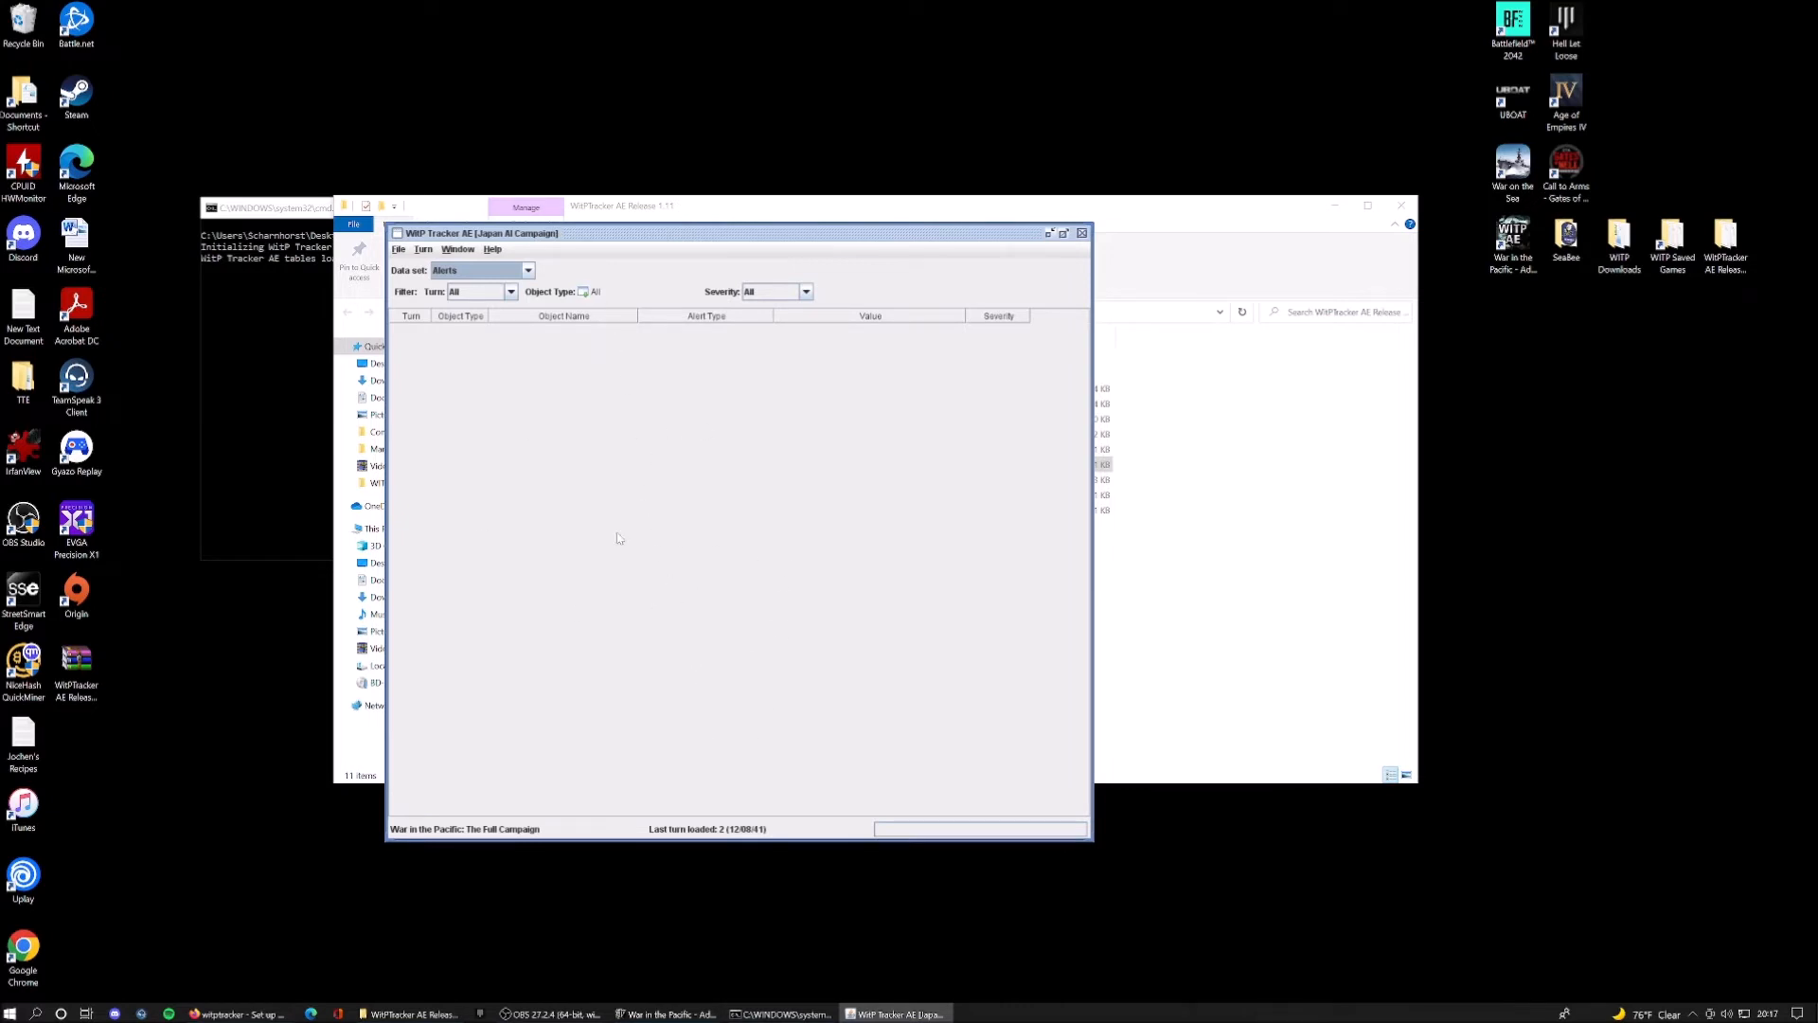
Try to read the current turn from the saved game into the tracker
left_click(424, 249)
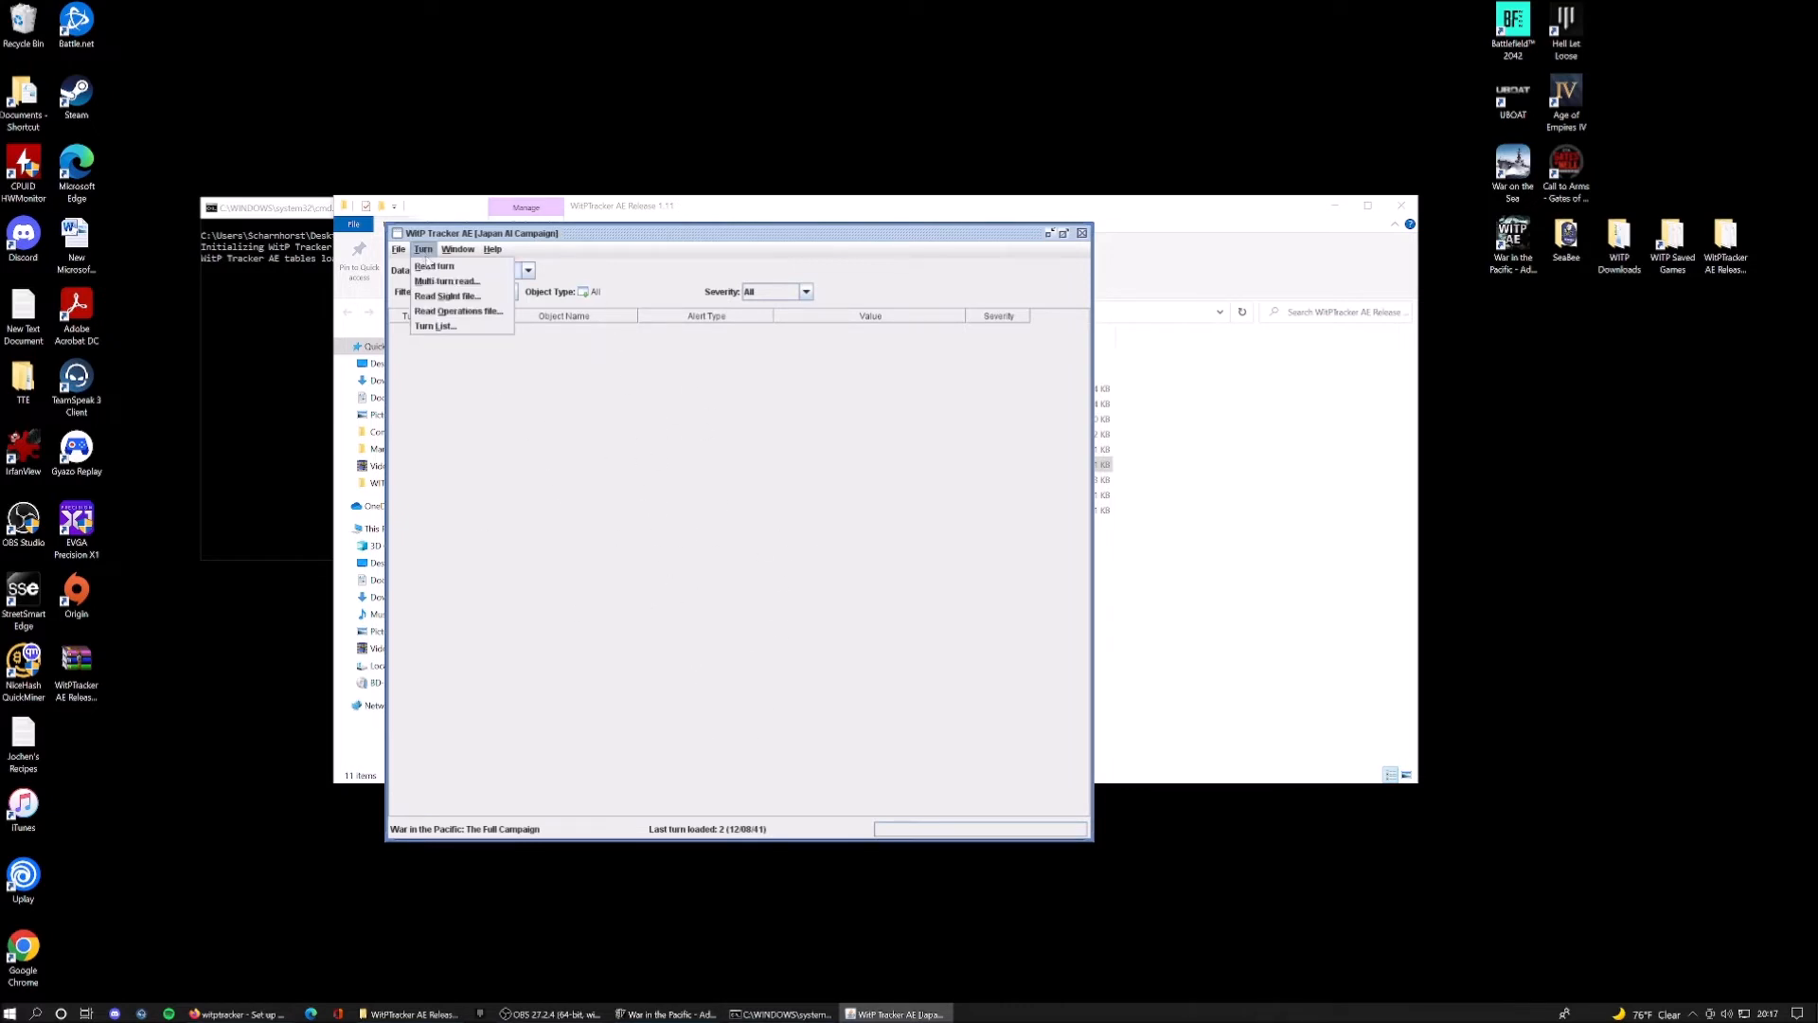
left_click(430, 268)
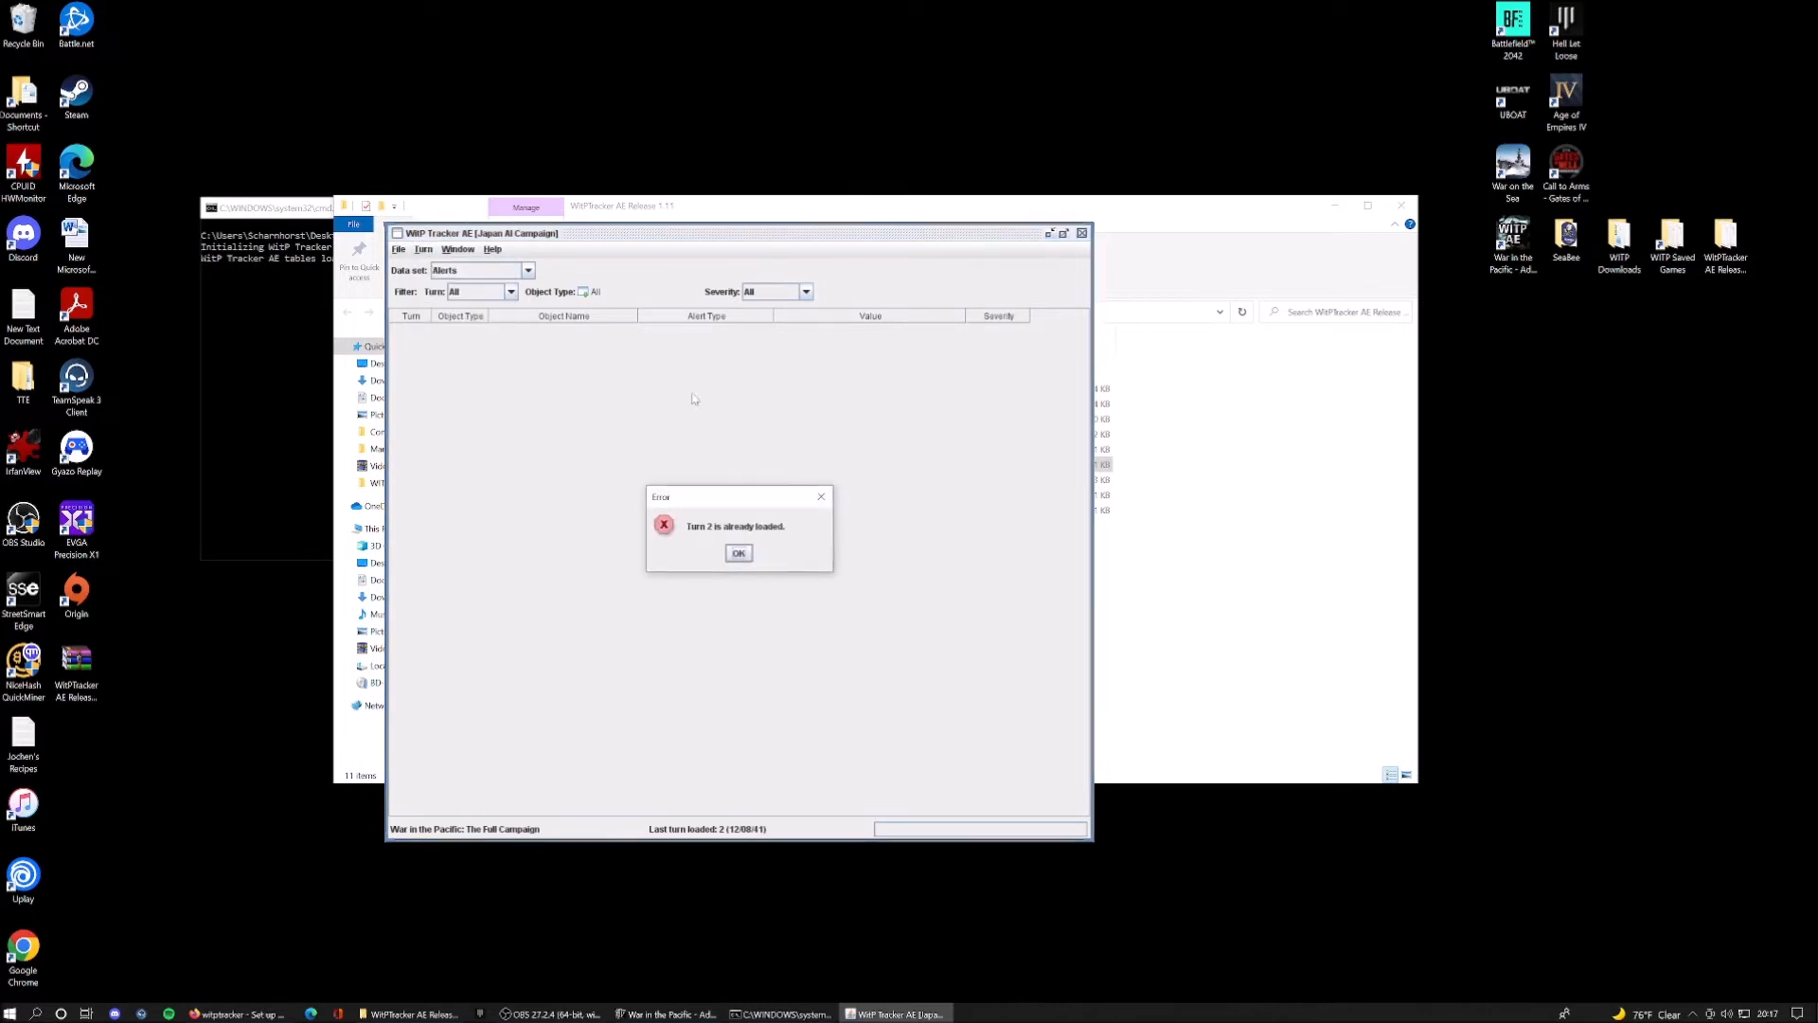
left_click(744, 554)
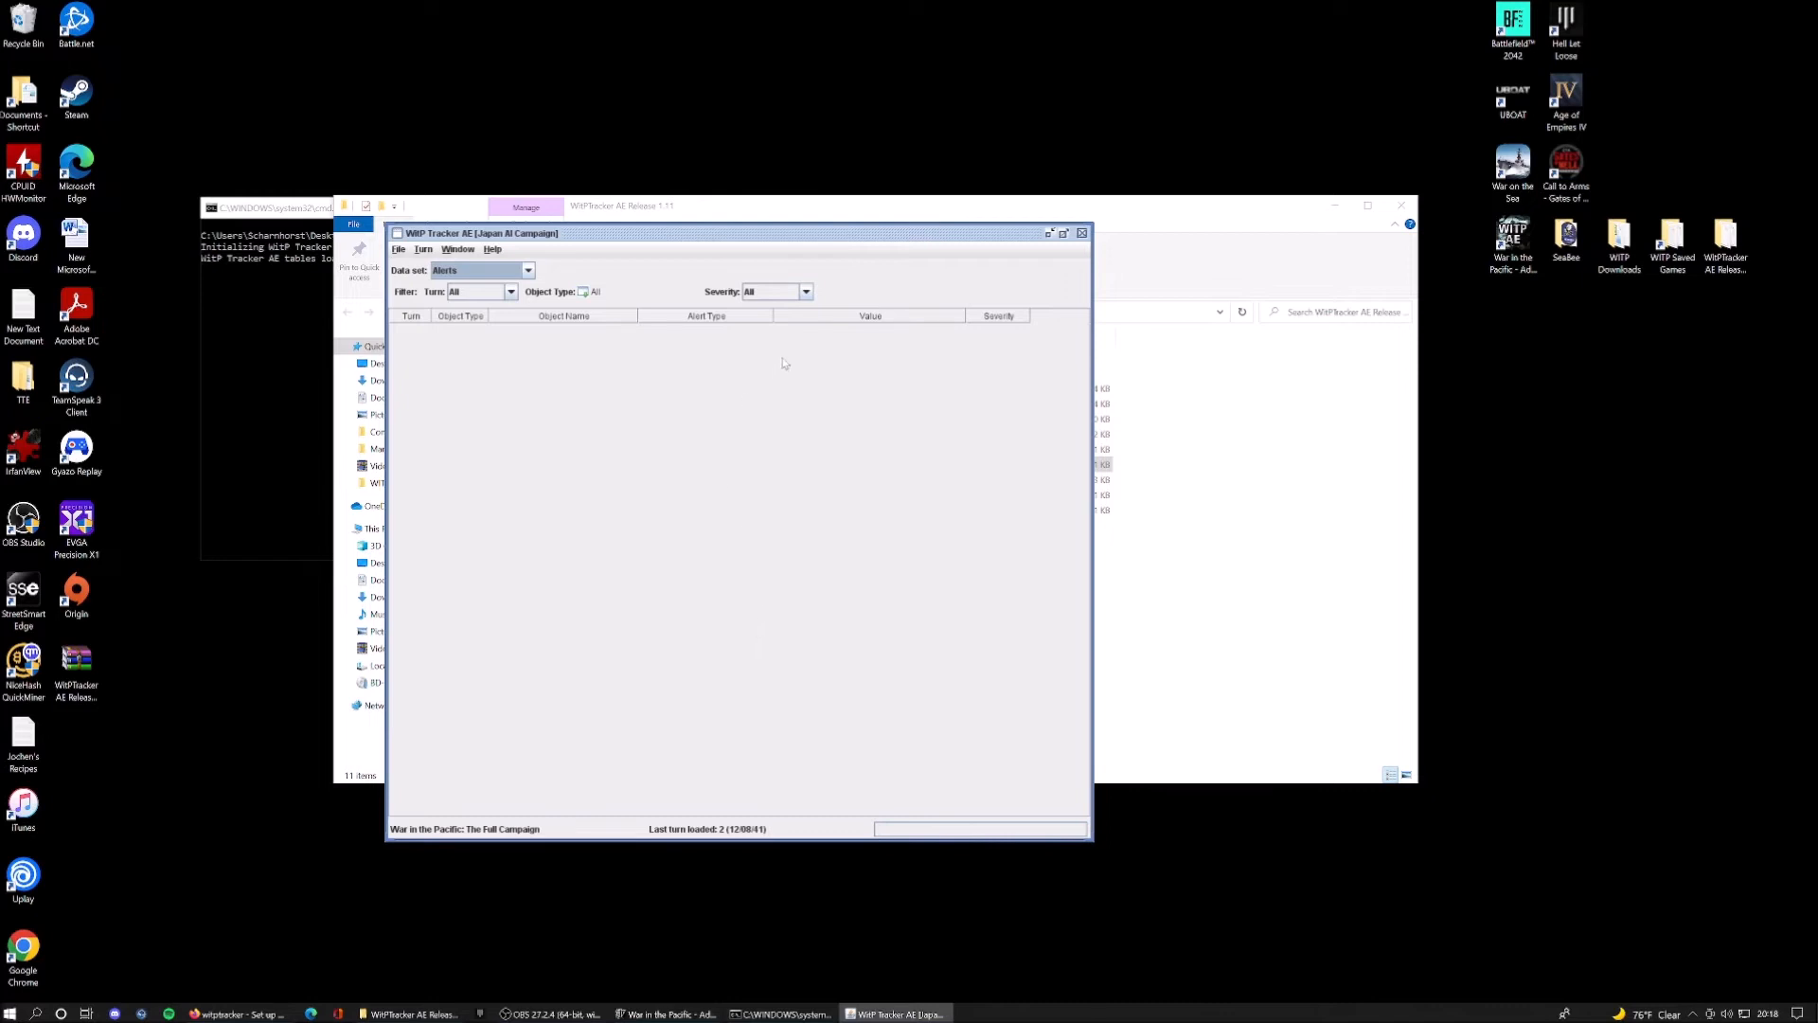
left_click_drag(744, 237, 844, 252)
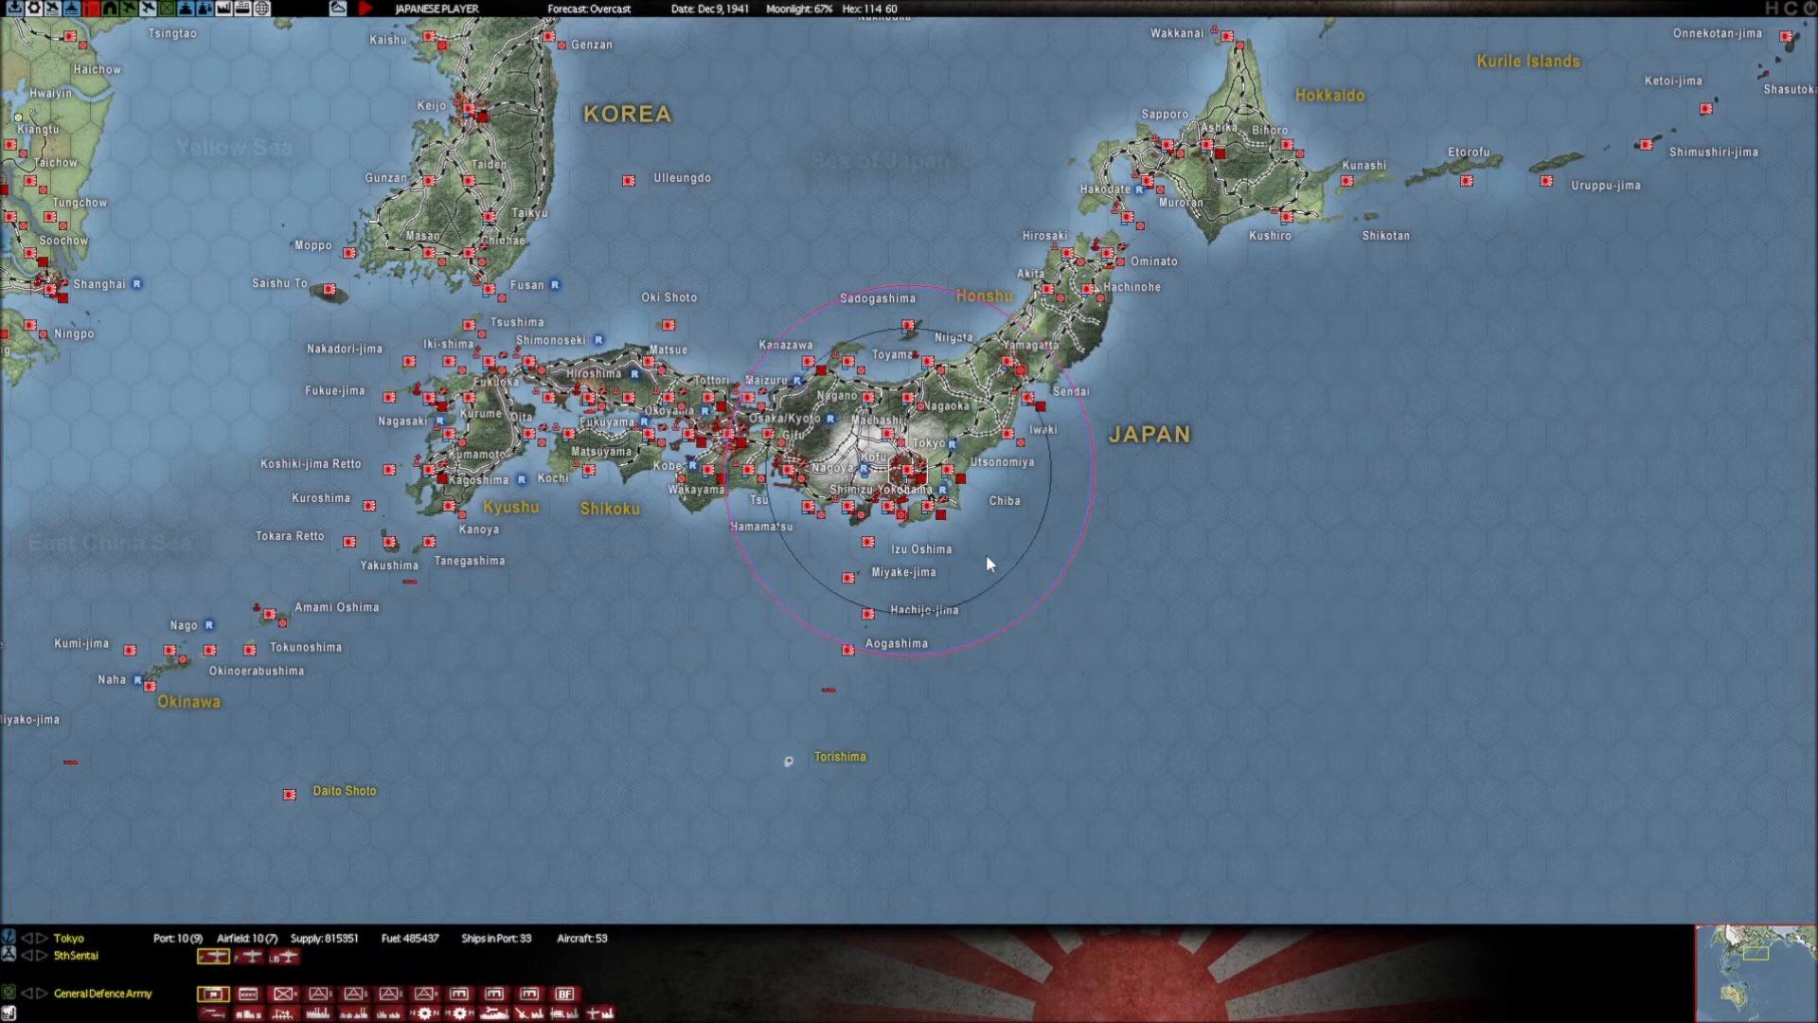
In War in the Pacific, save the game over slot 060, WitPTracker TEST, and exit the save screen
left_click(15, 8)
left_click_drag(788, 299, 780, 350)
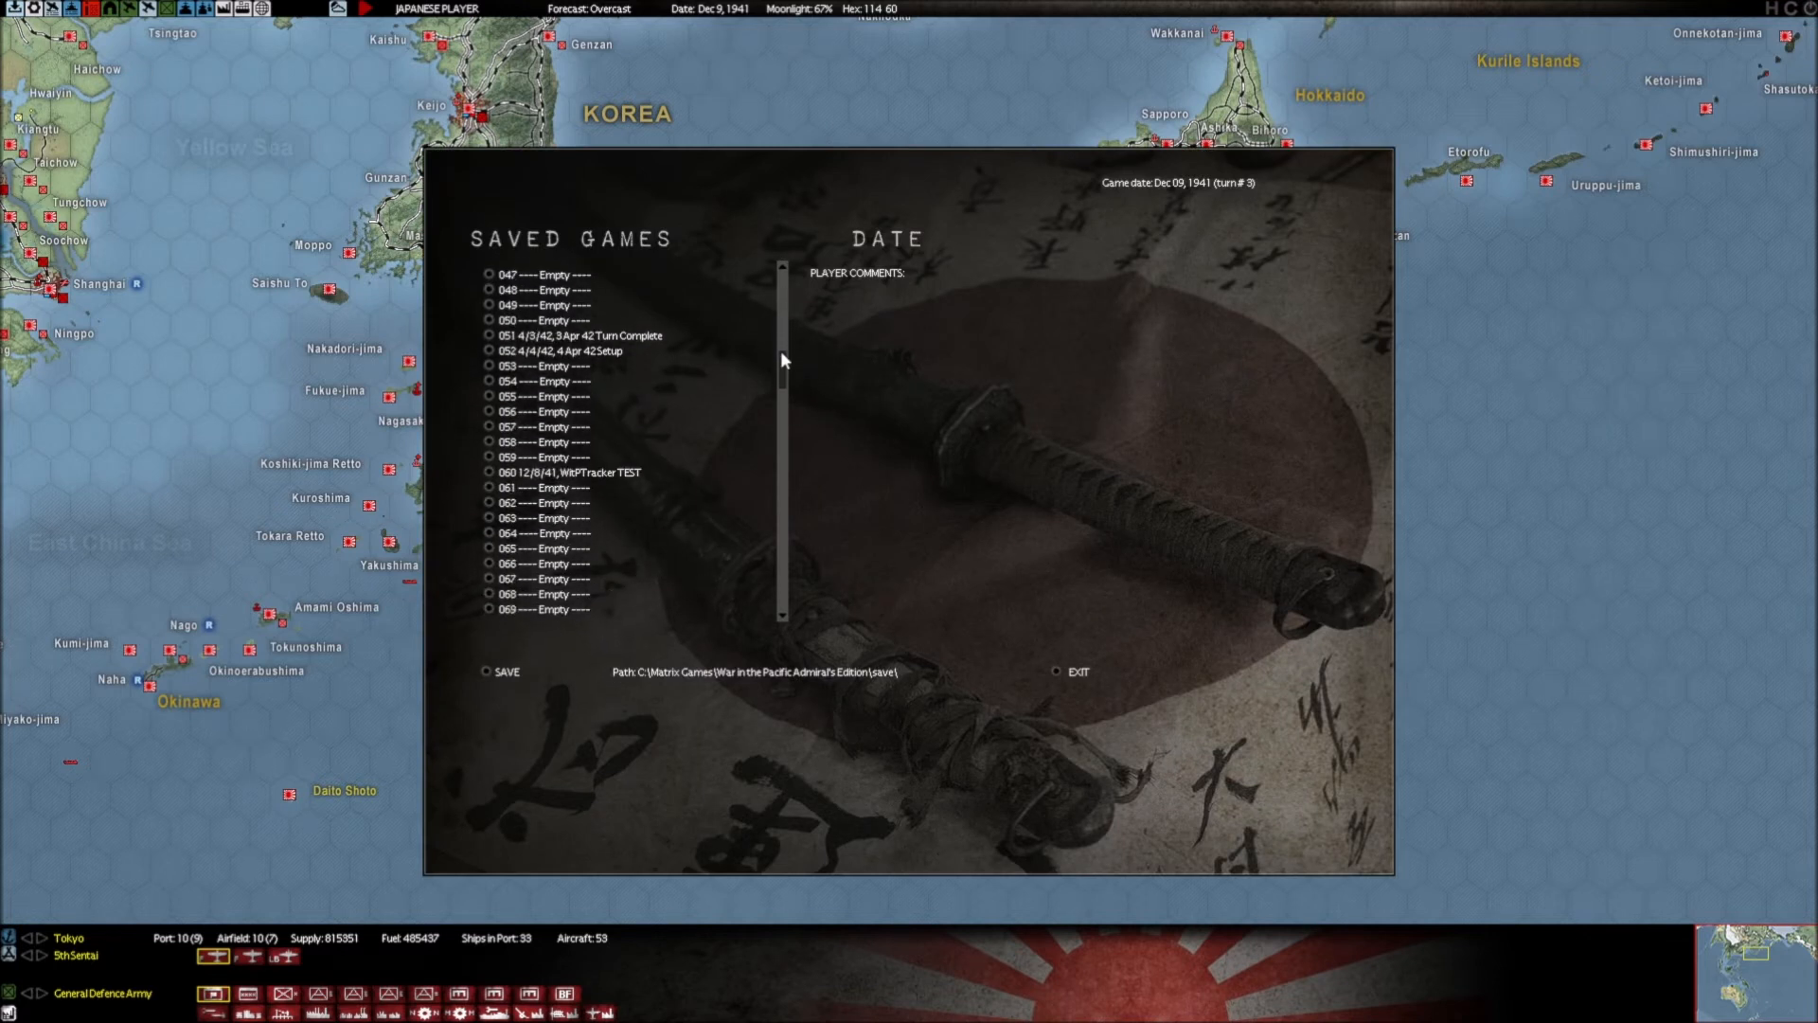
left_click(489, 472)
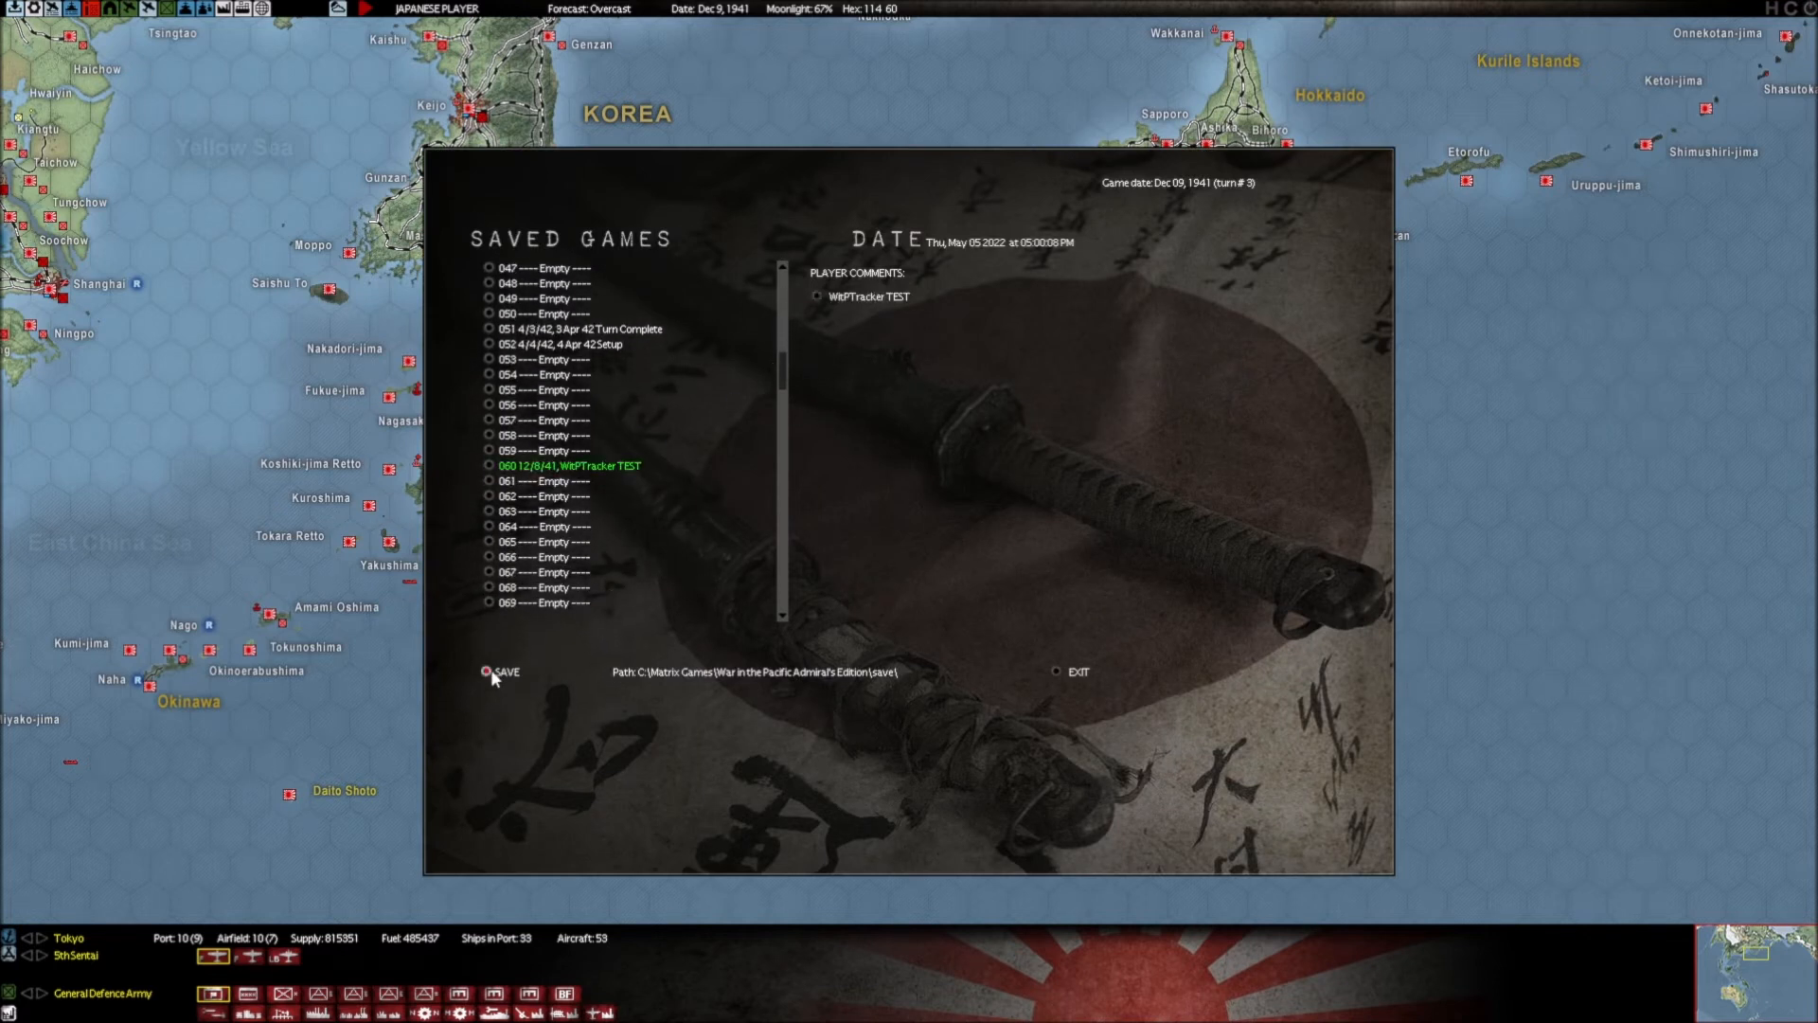
left_click(491, 671)
left_click(1057, 672)
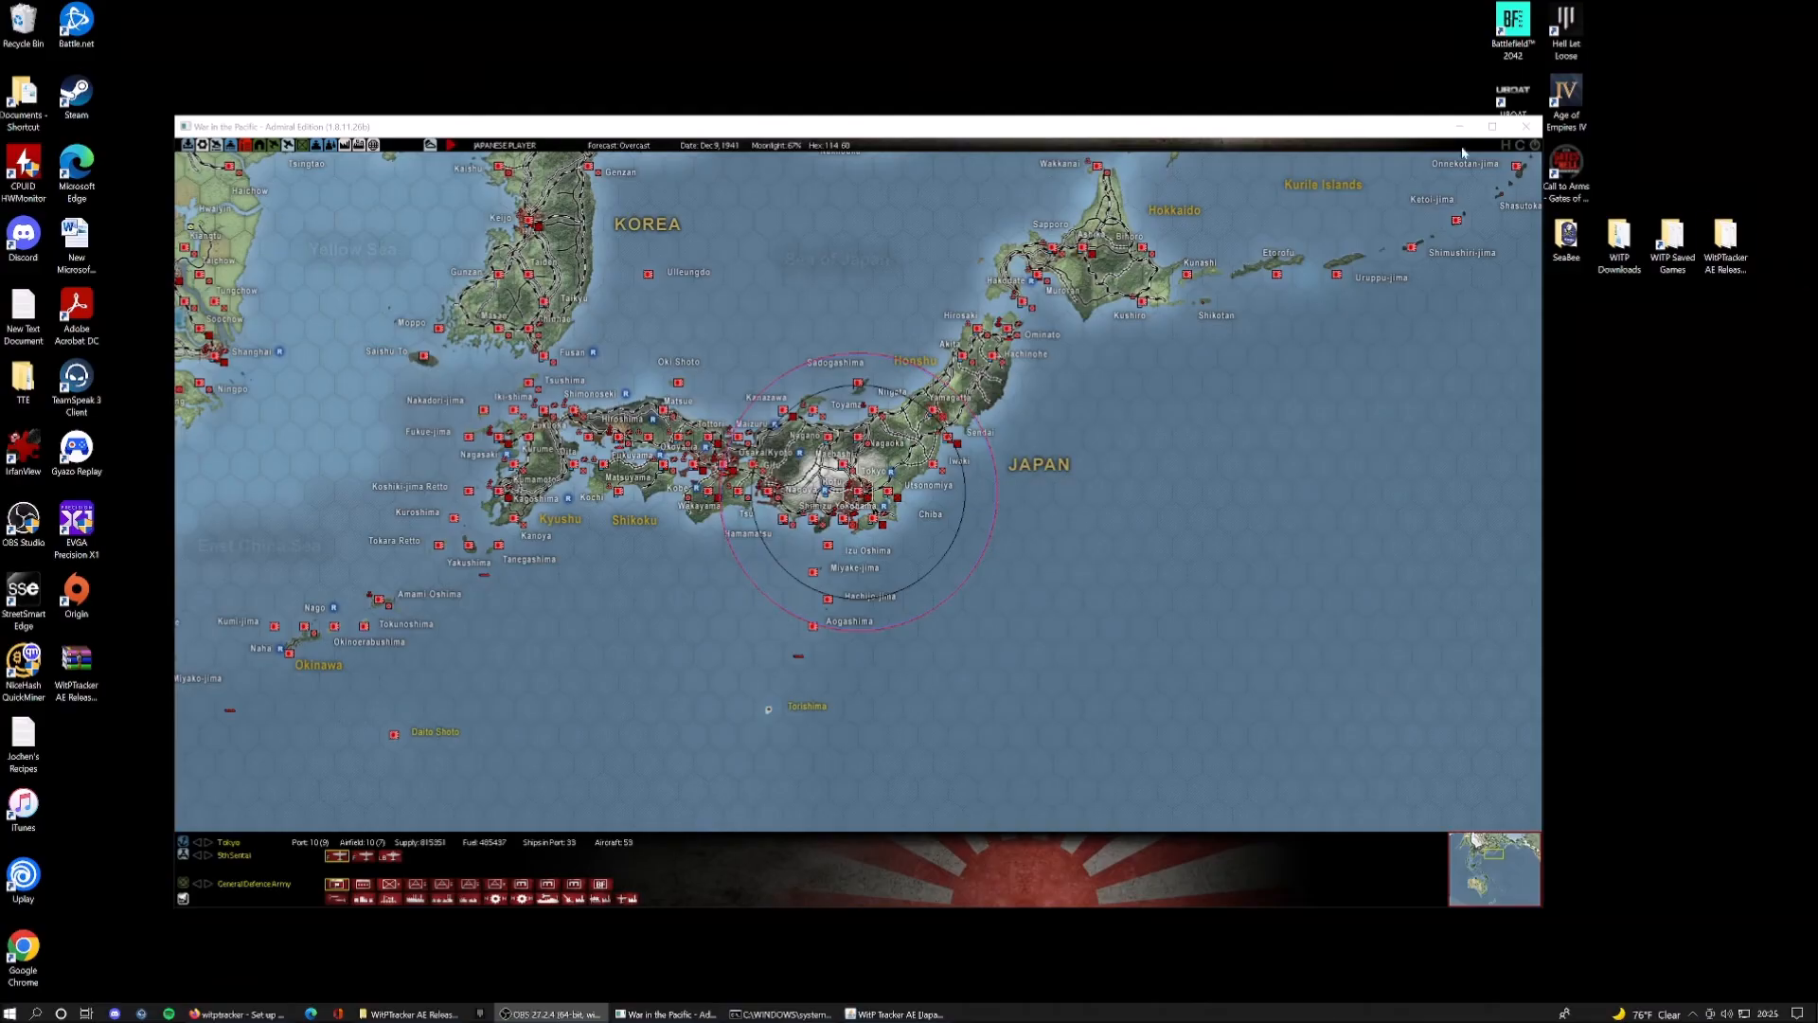
Minimize the game window and close WitP Tracker AE together with its console window
left_click(1459, 126)
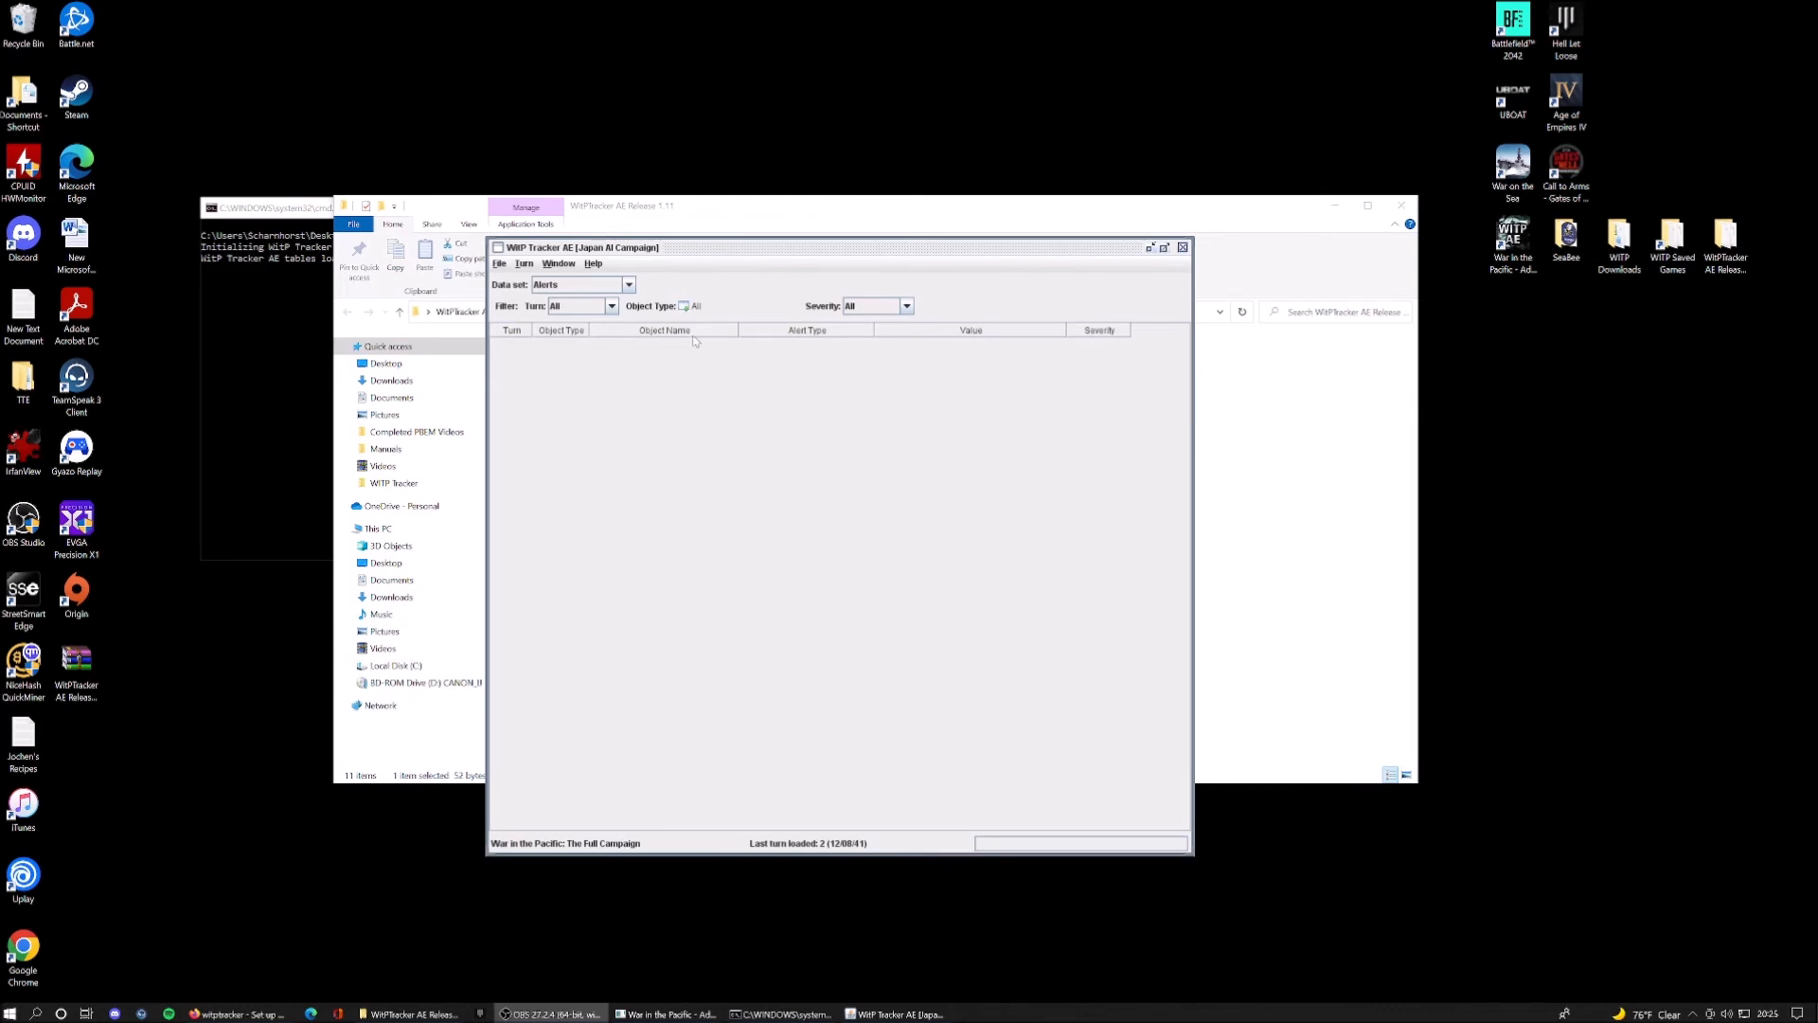
left_click(1182, 247)
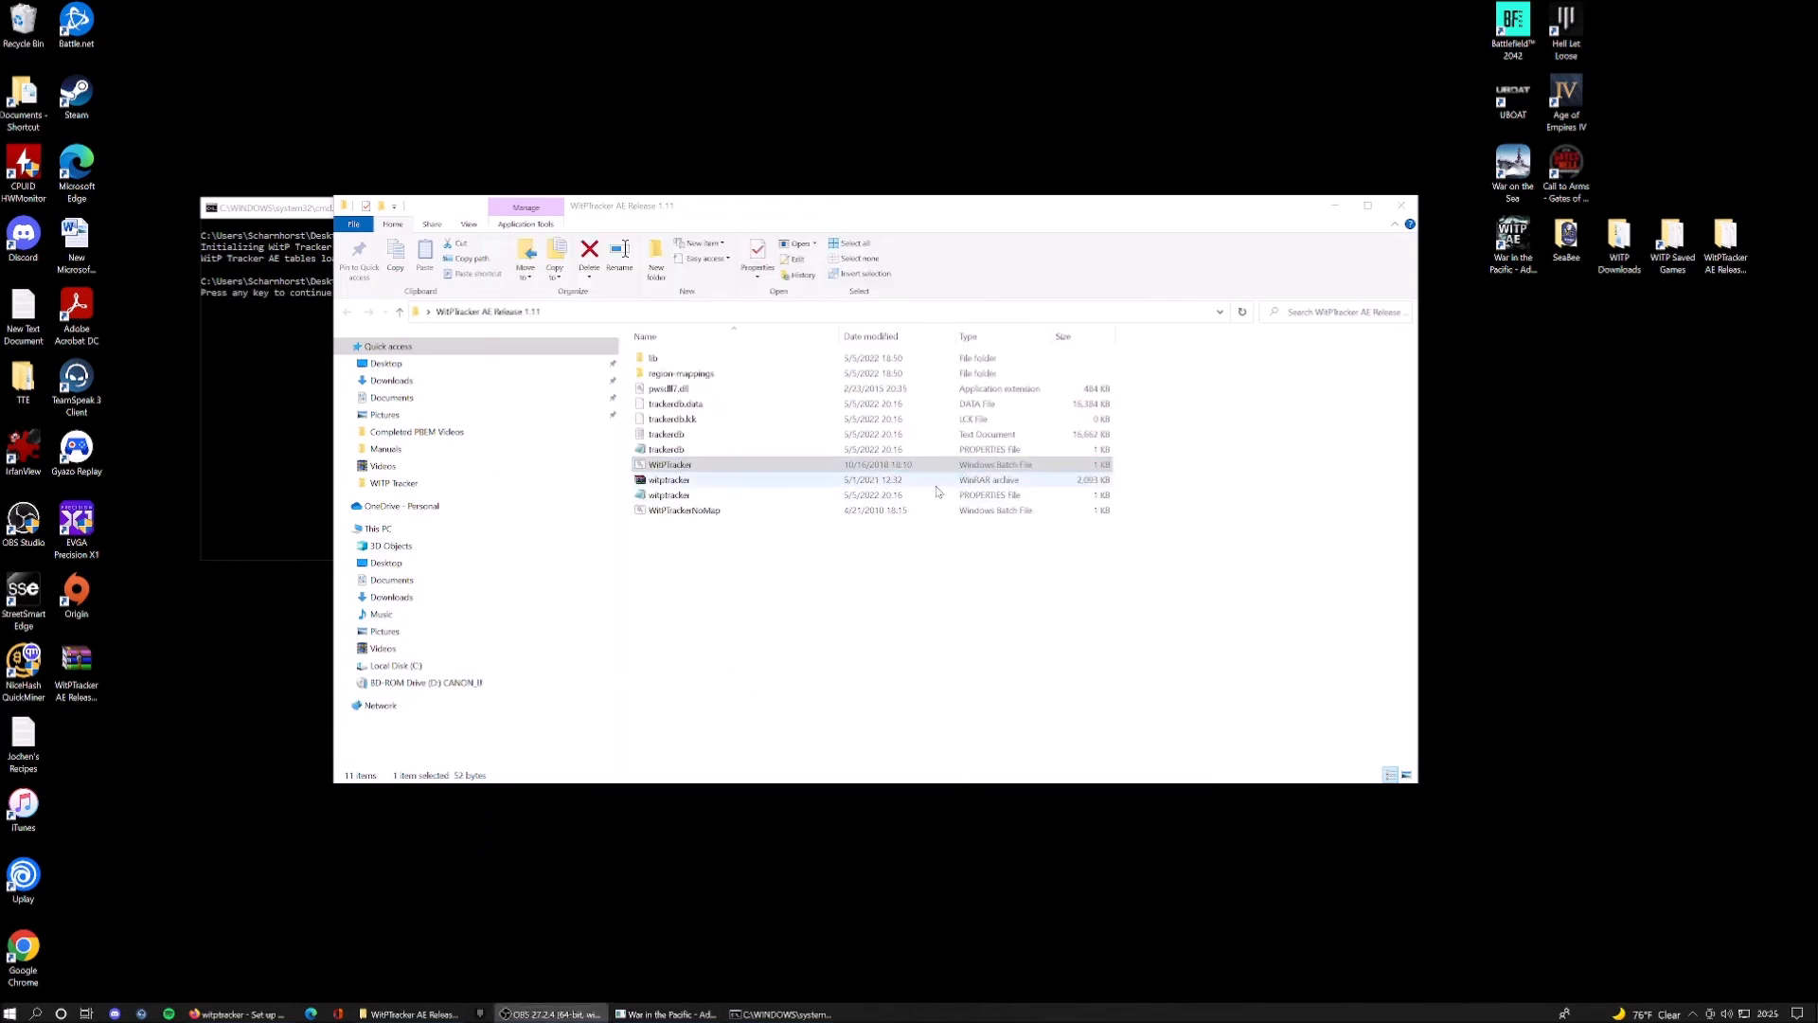
left_click(304, 377)
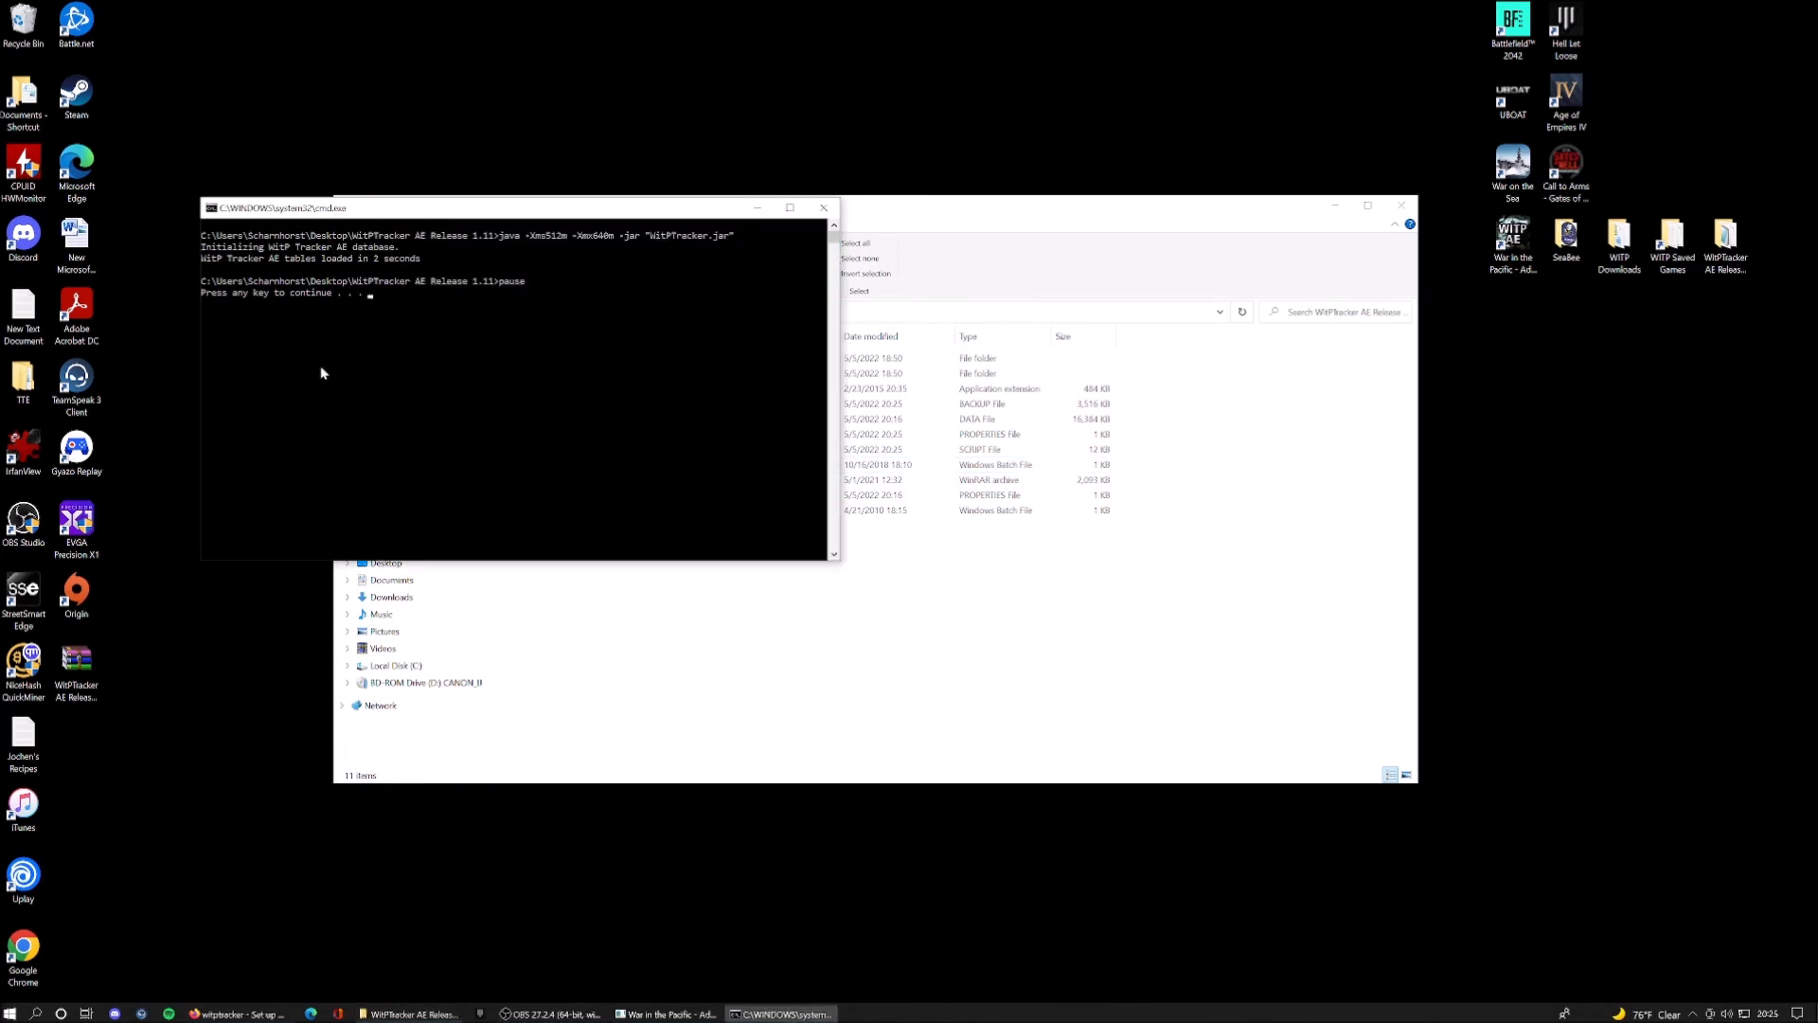
left_click(823, 207)
Relaunch the WitPTracker batch file and read the newly saved turn into the tracker
double_click(682, 465)
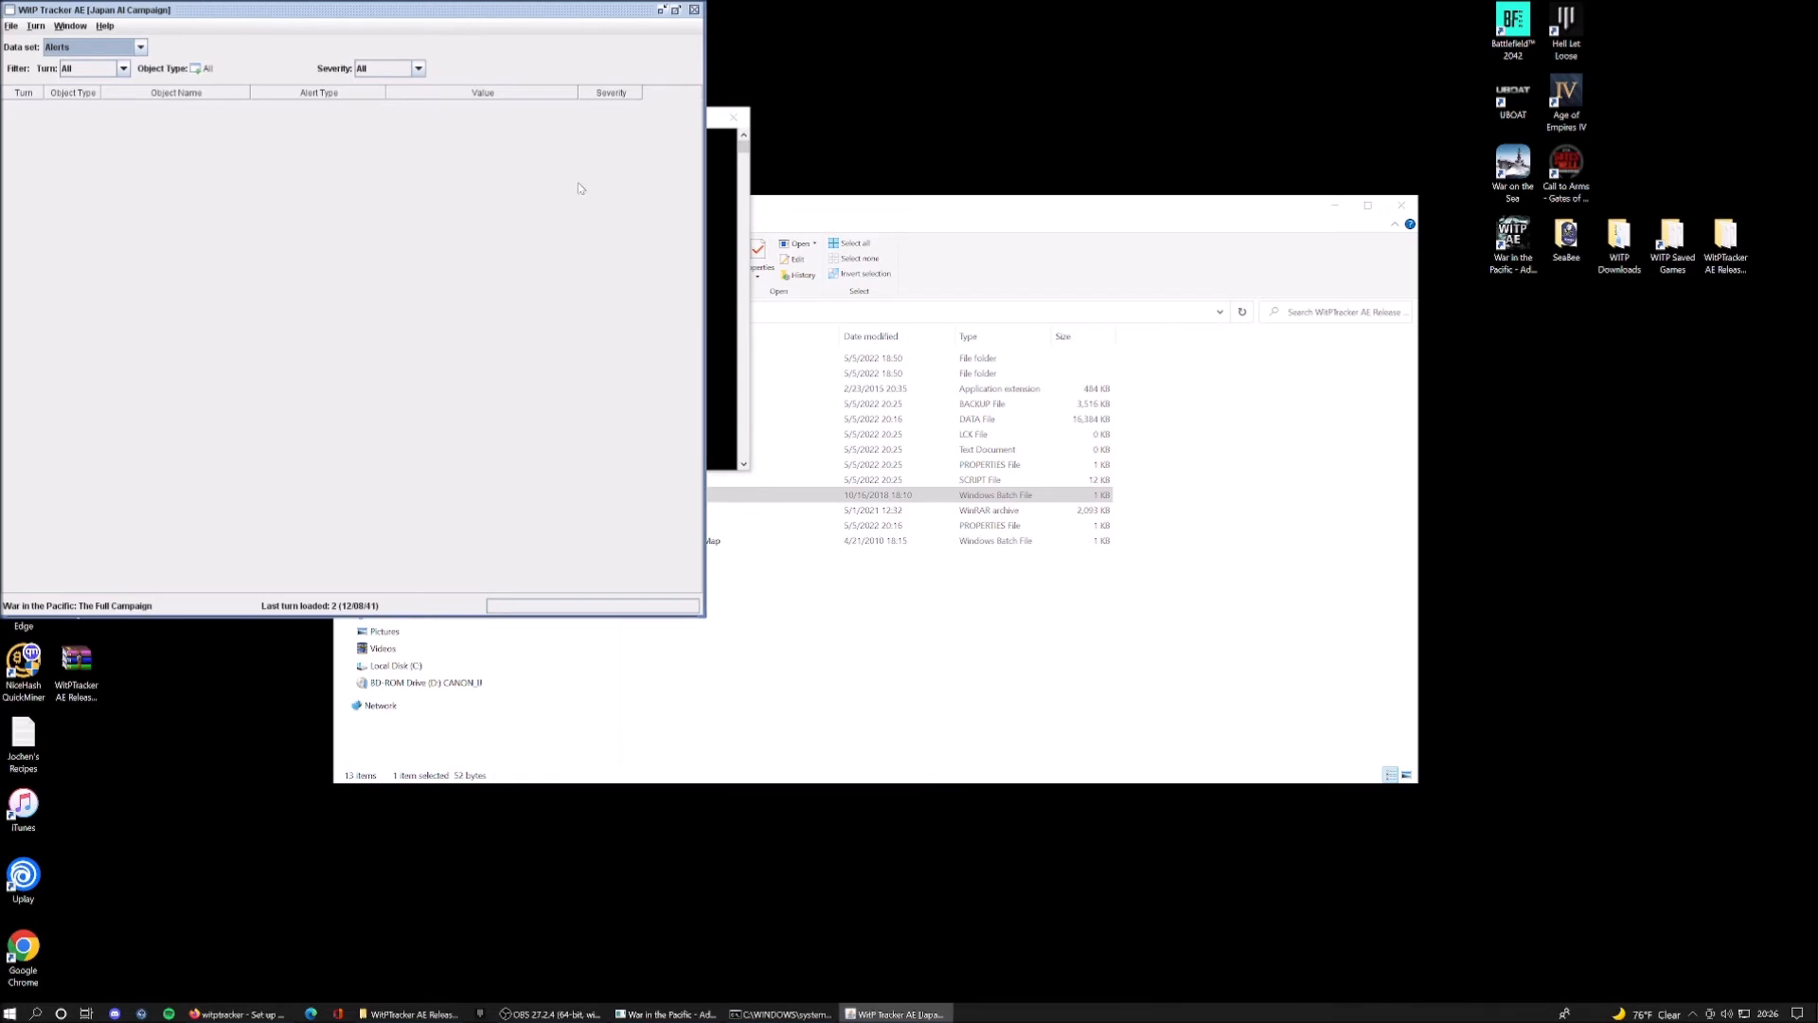
left_click_drag(434, 14, 968, 194)
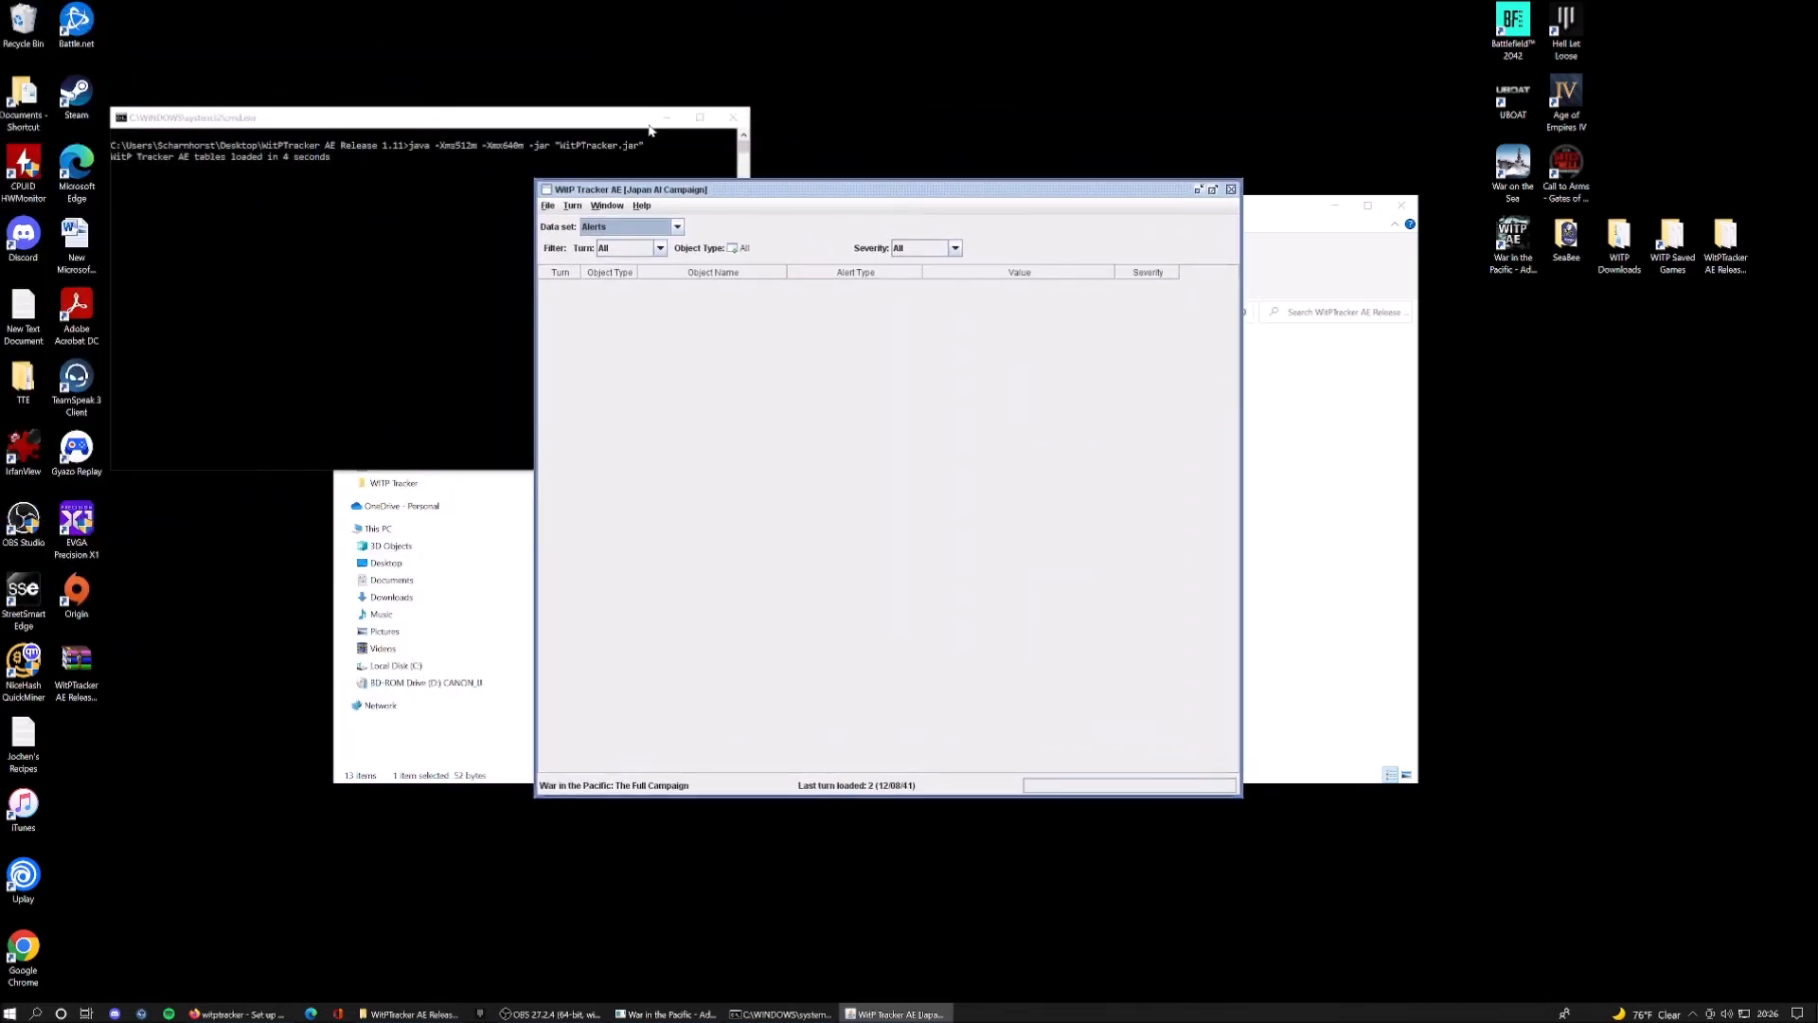
left_click(572, 207)
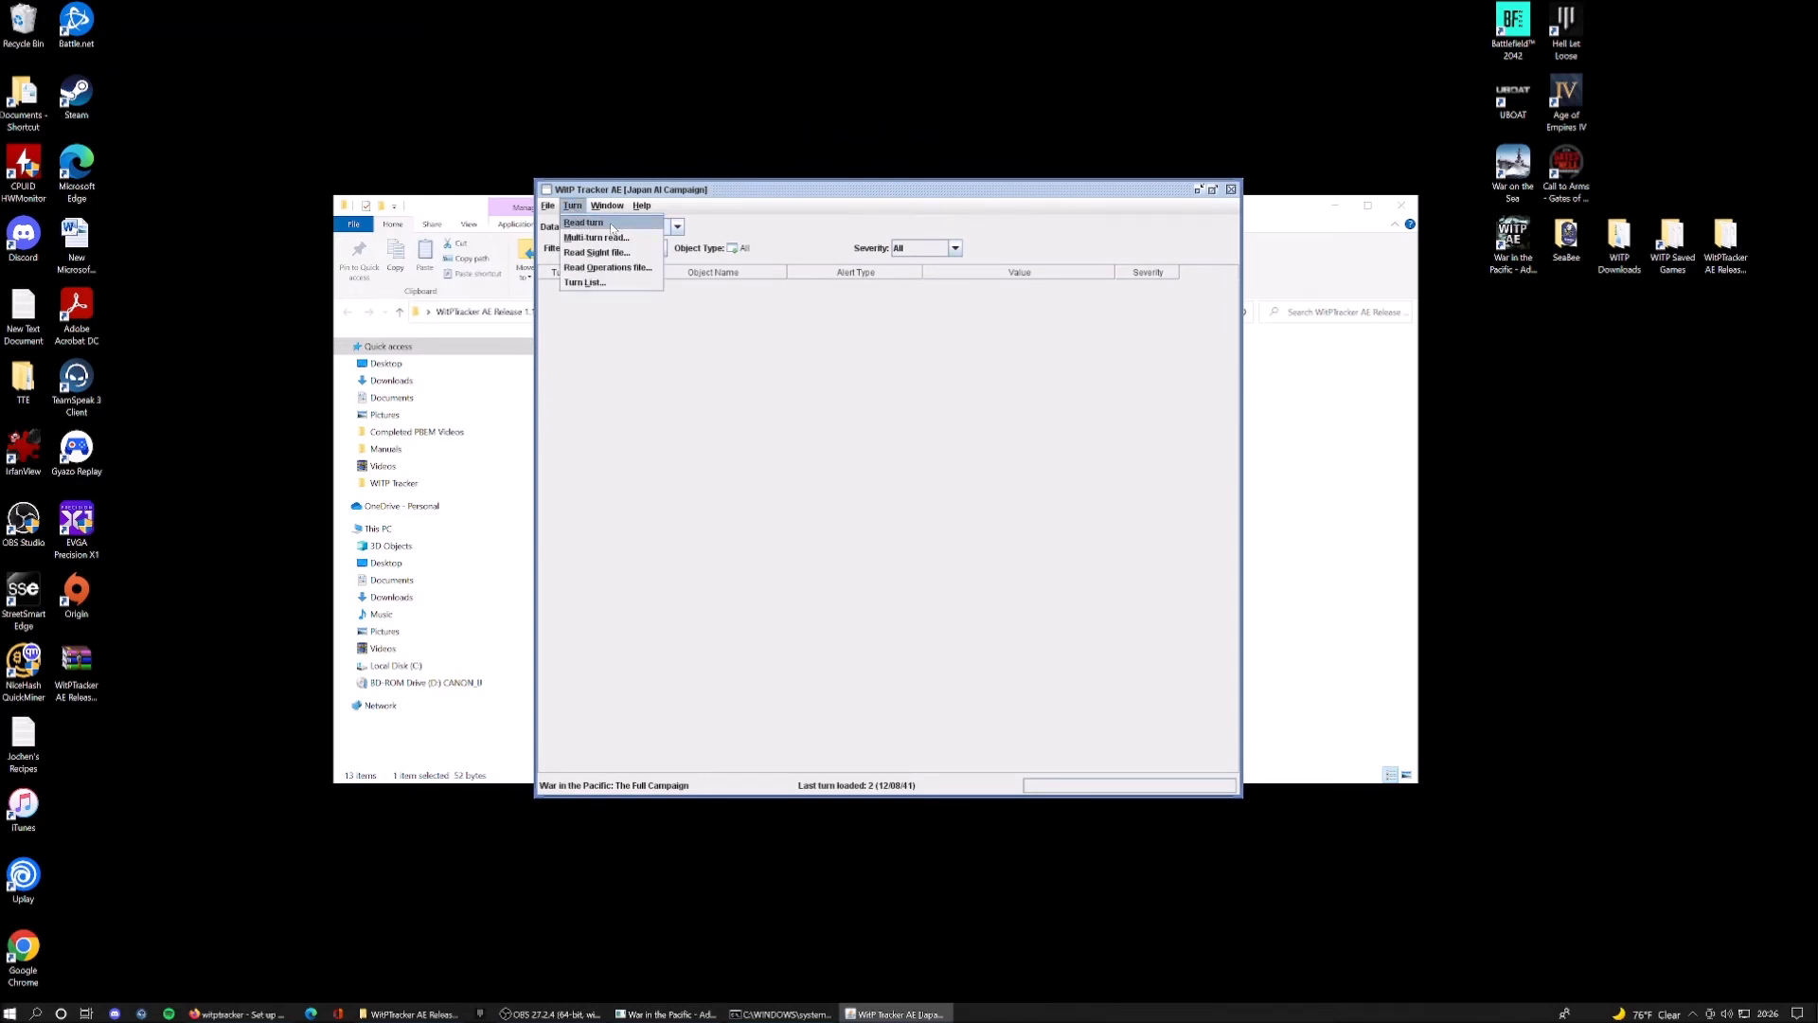
left_click(613, 224)
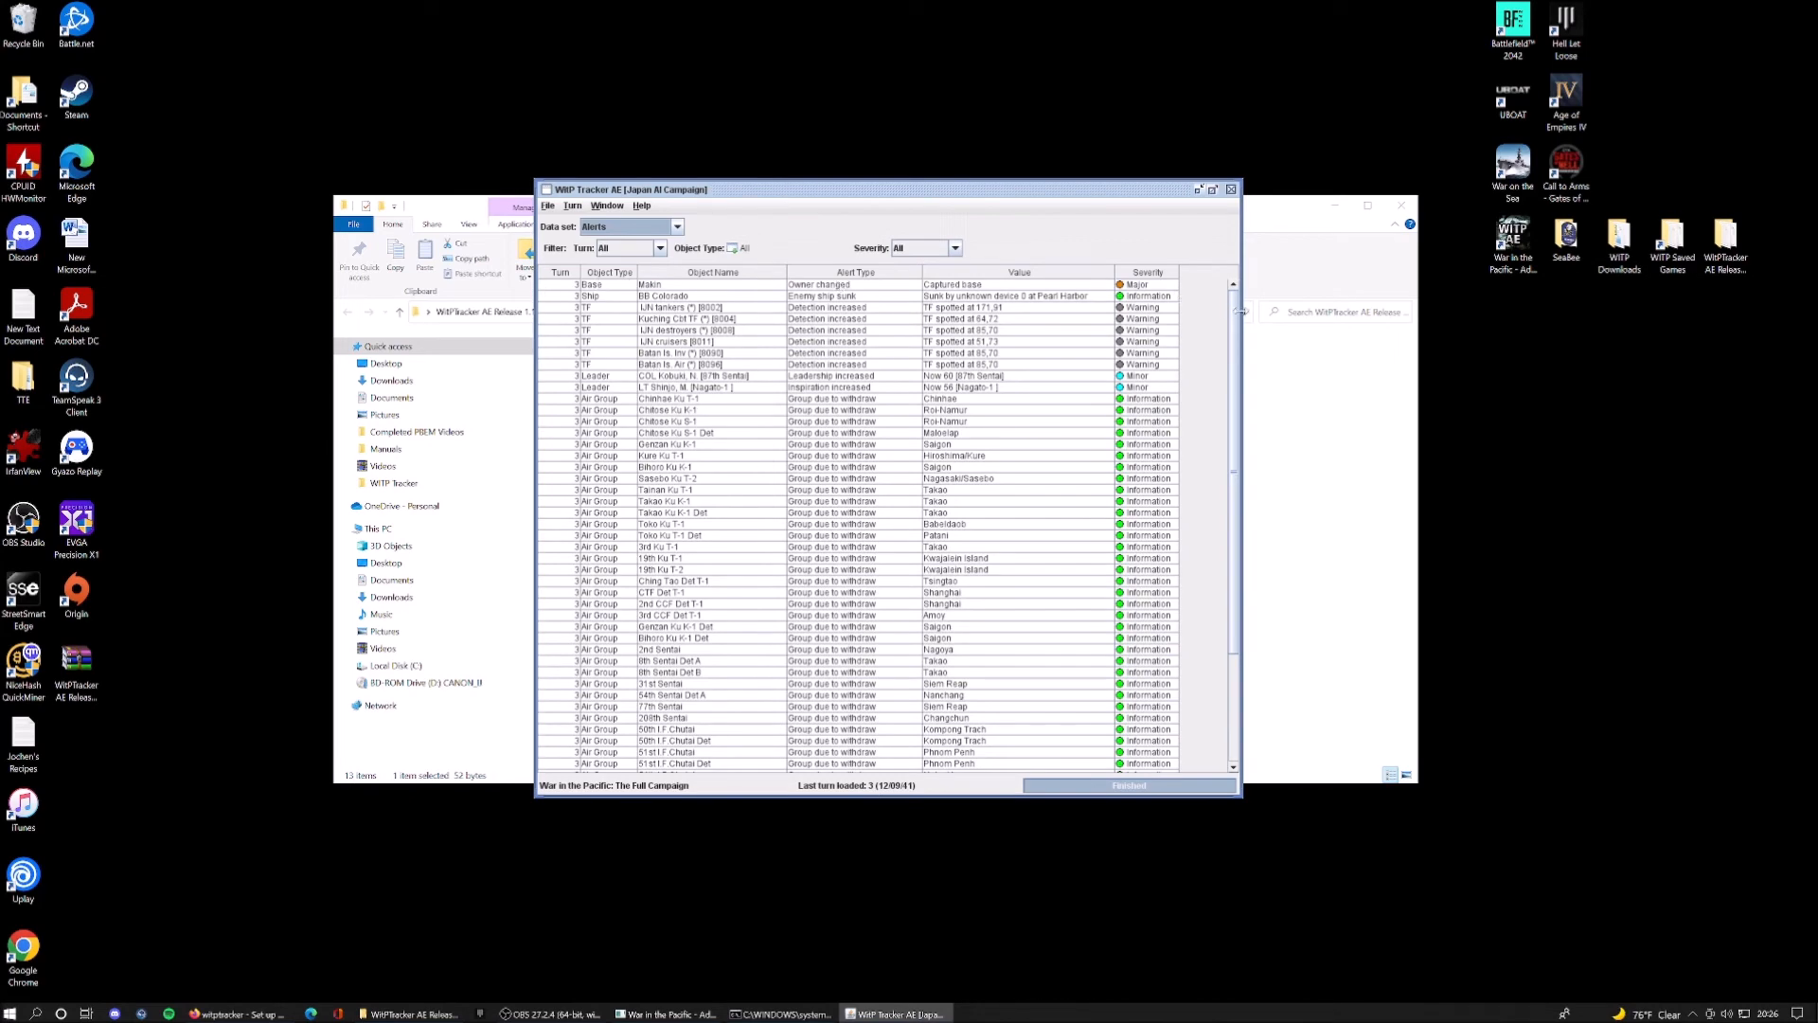
Review the loaded alerts, the available data sets and the tracker's turn reading options
mouse_move(1239, 315)
left_mouse_down()
mouse_move(1233, 435)
mouse_move(1246, 300)
left_mouse_up()
left_click(677, 227)
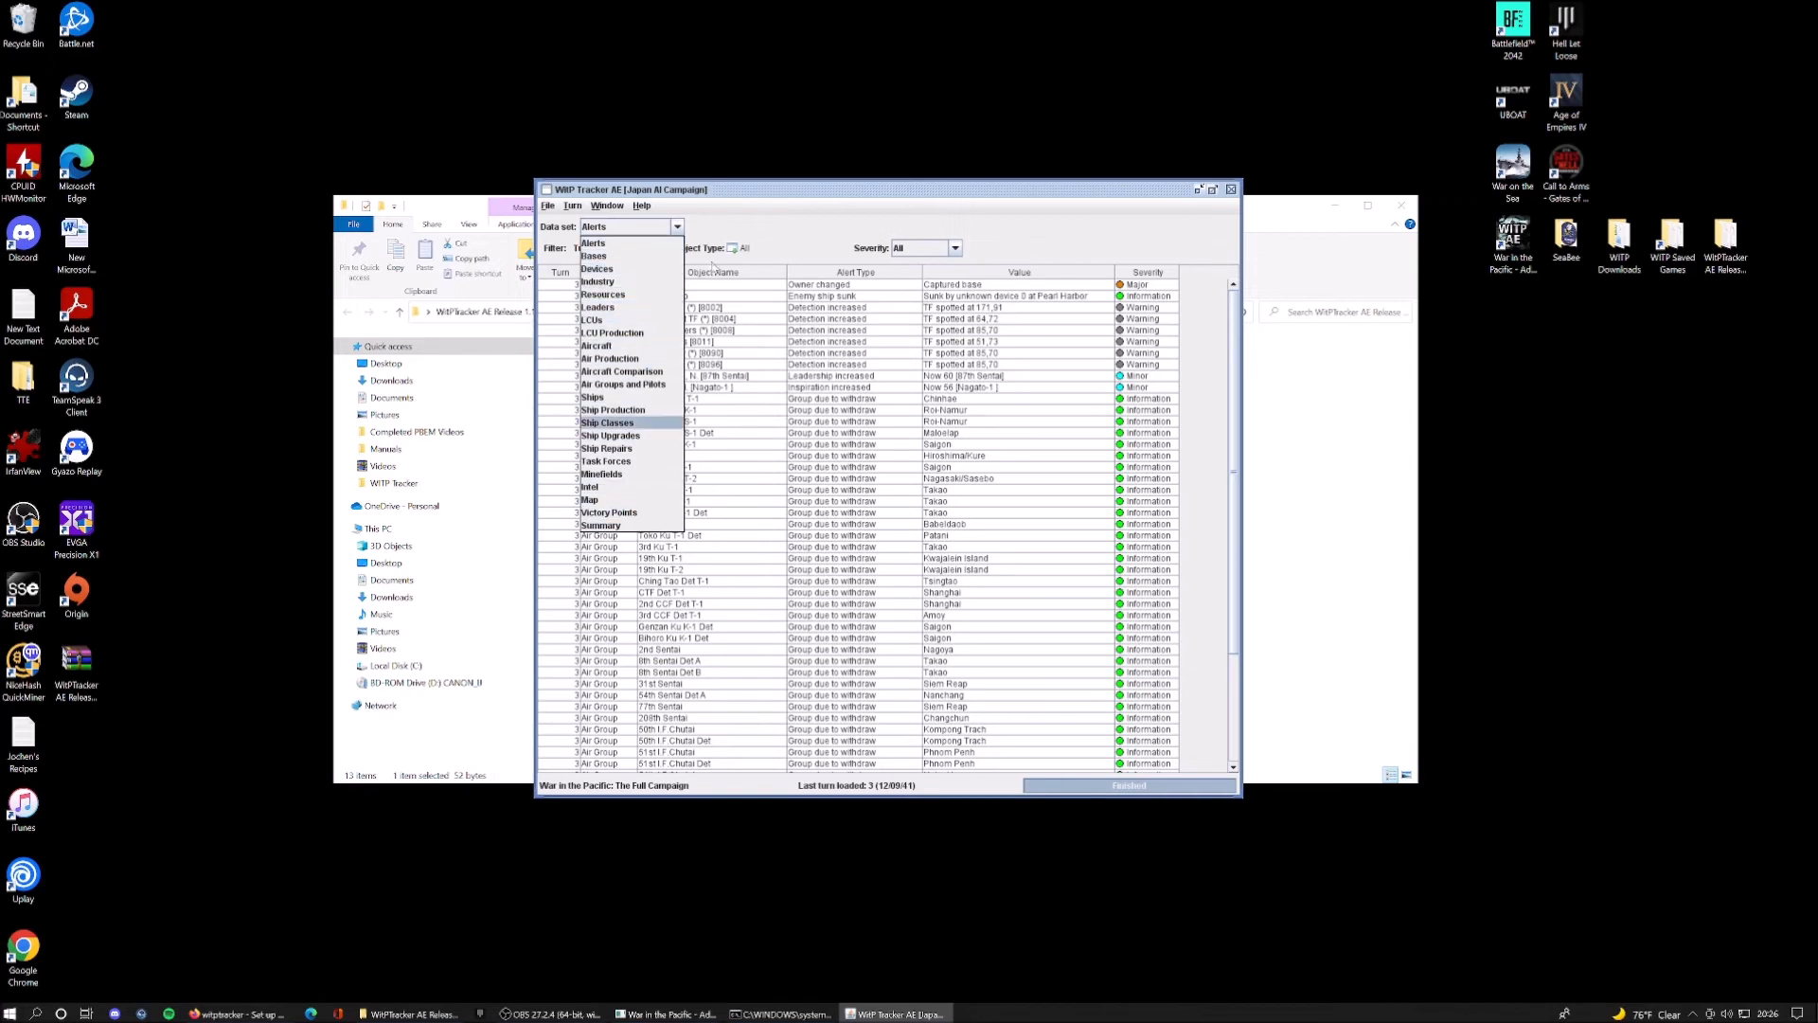
left_click(743, 226)
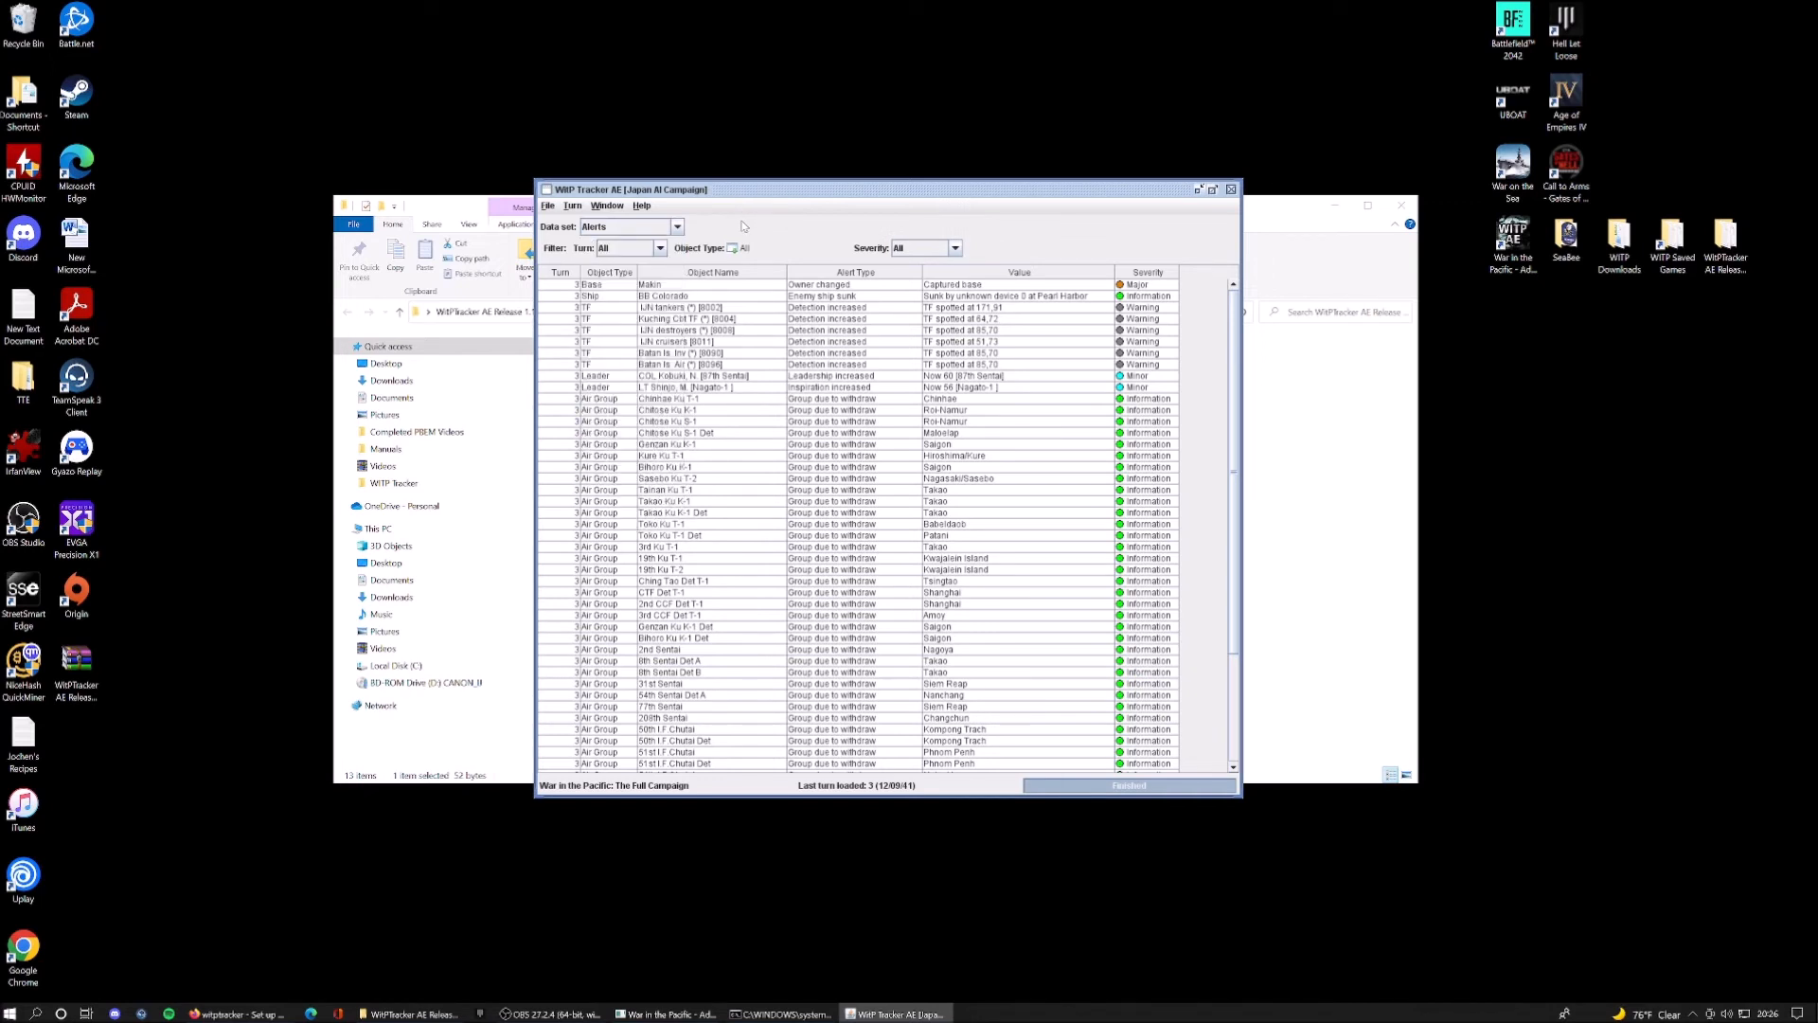
left_click(573, 207)
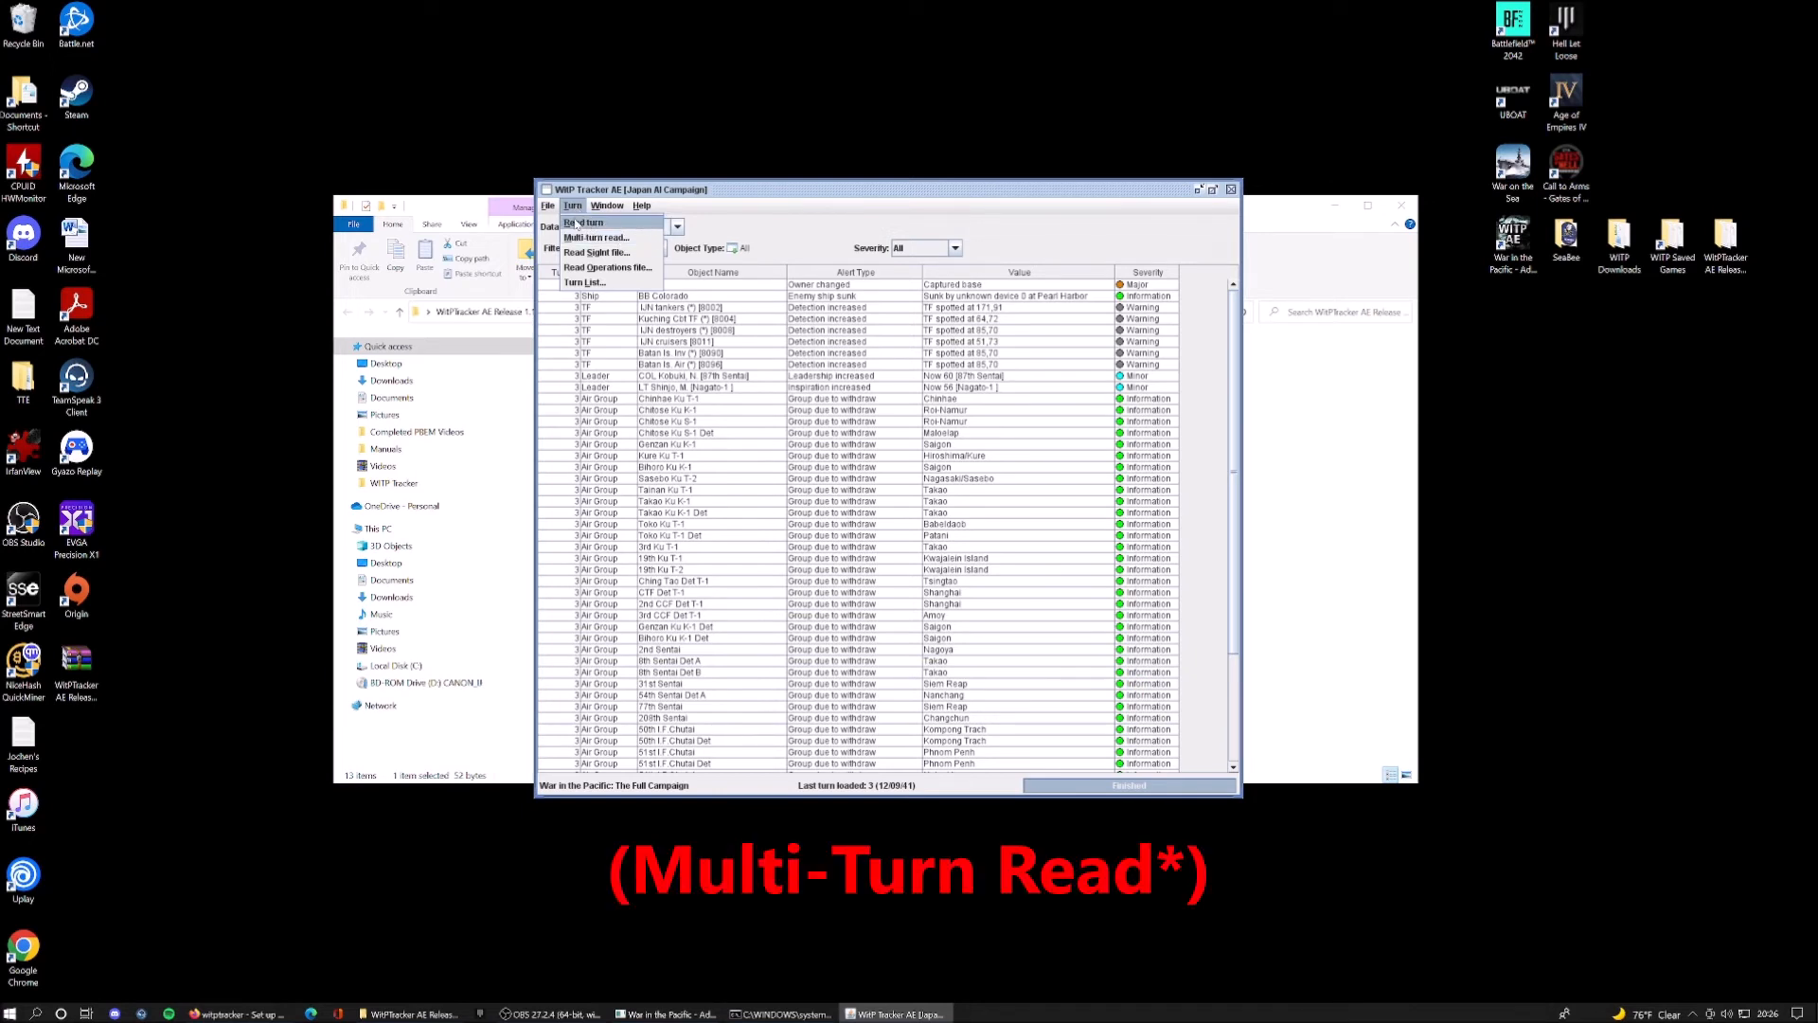
left_click(775, 244)
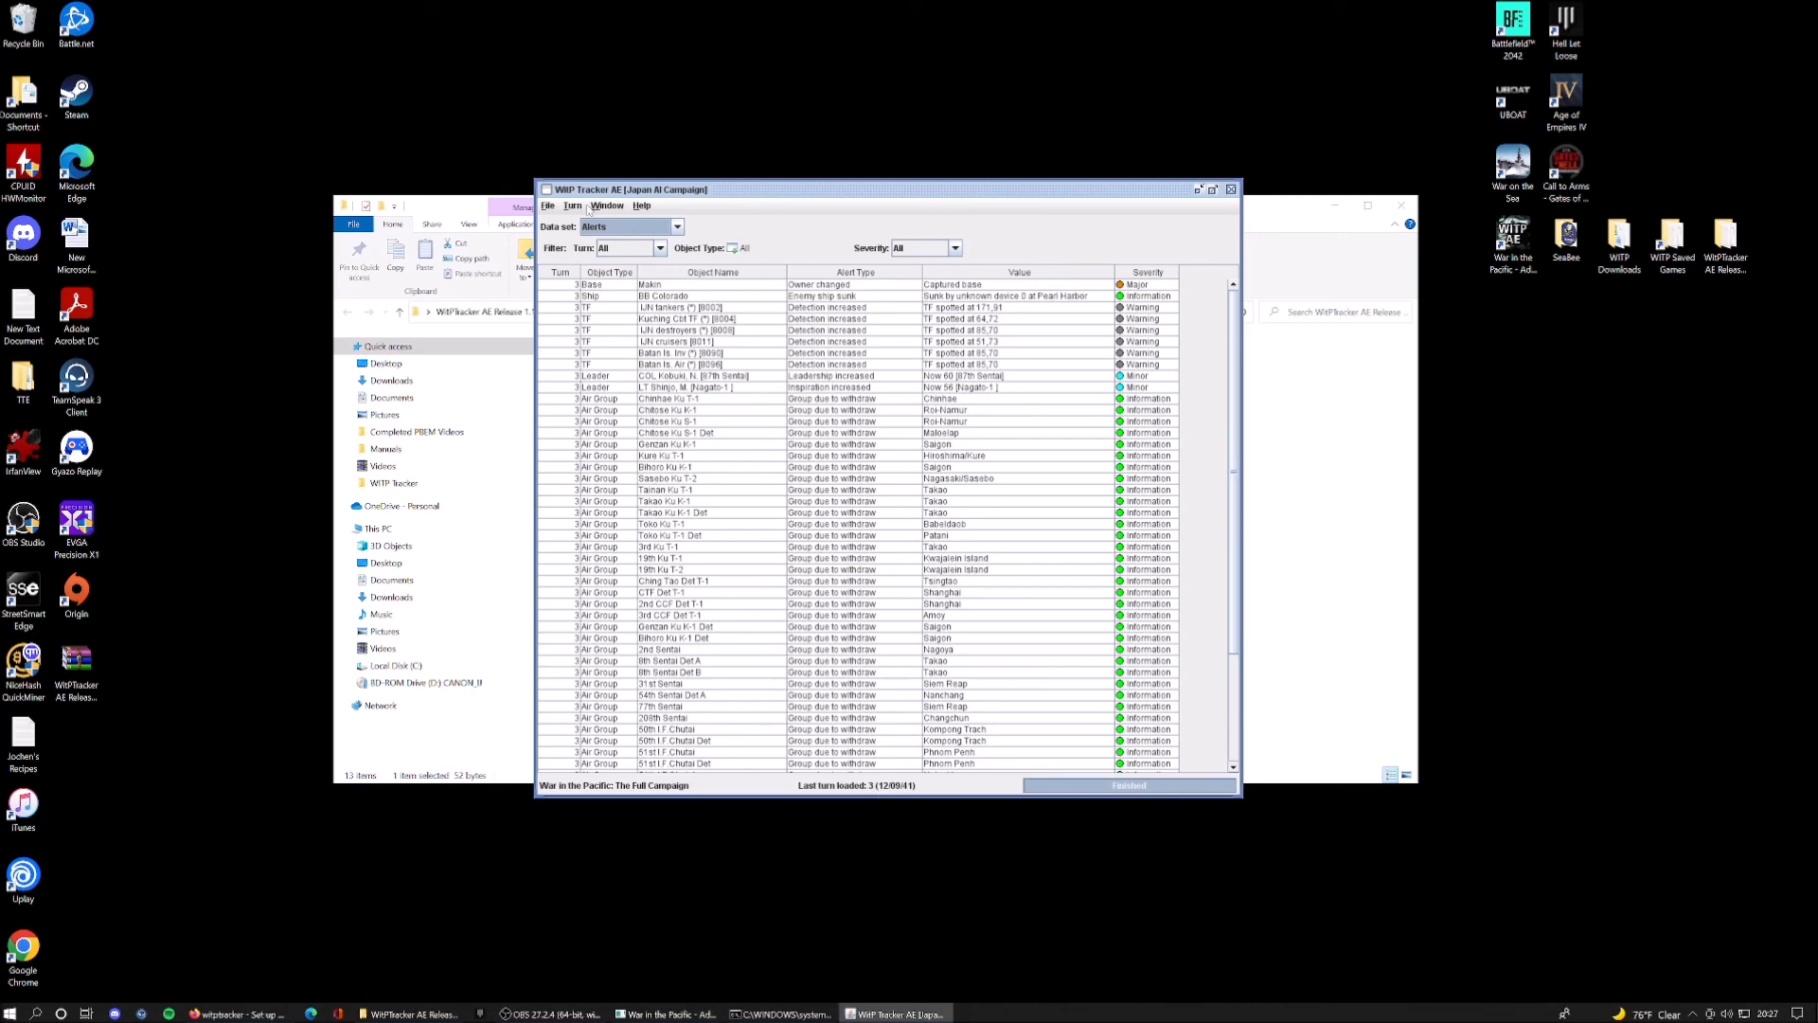
left_click(573, 206)
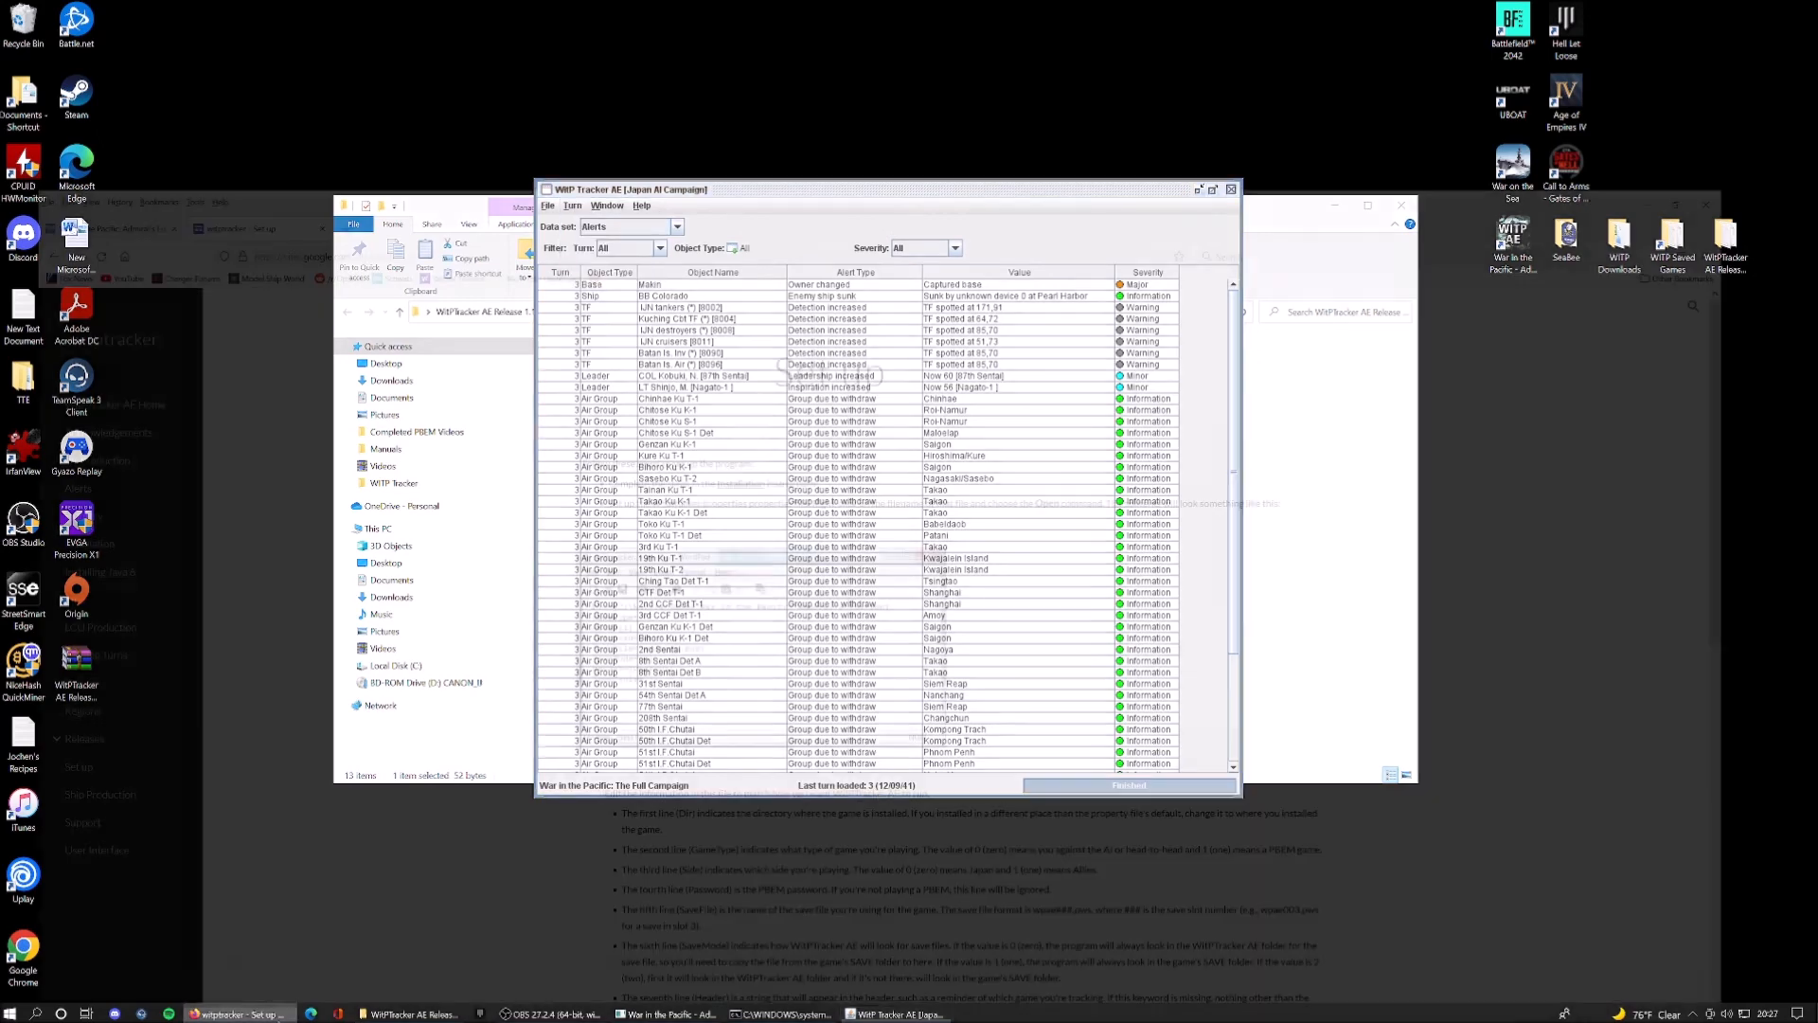
Switch to the witptracker website in the browser and read the Loading Turns page on single-turn and multi-turn reading
left_click(237, 1014)
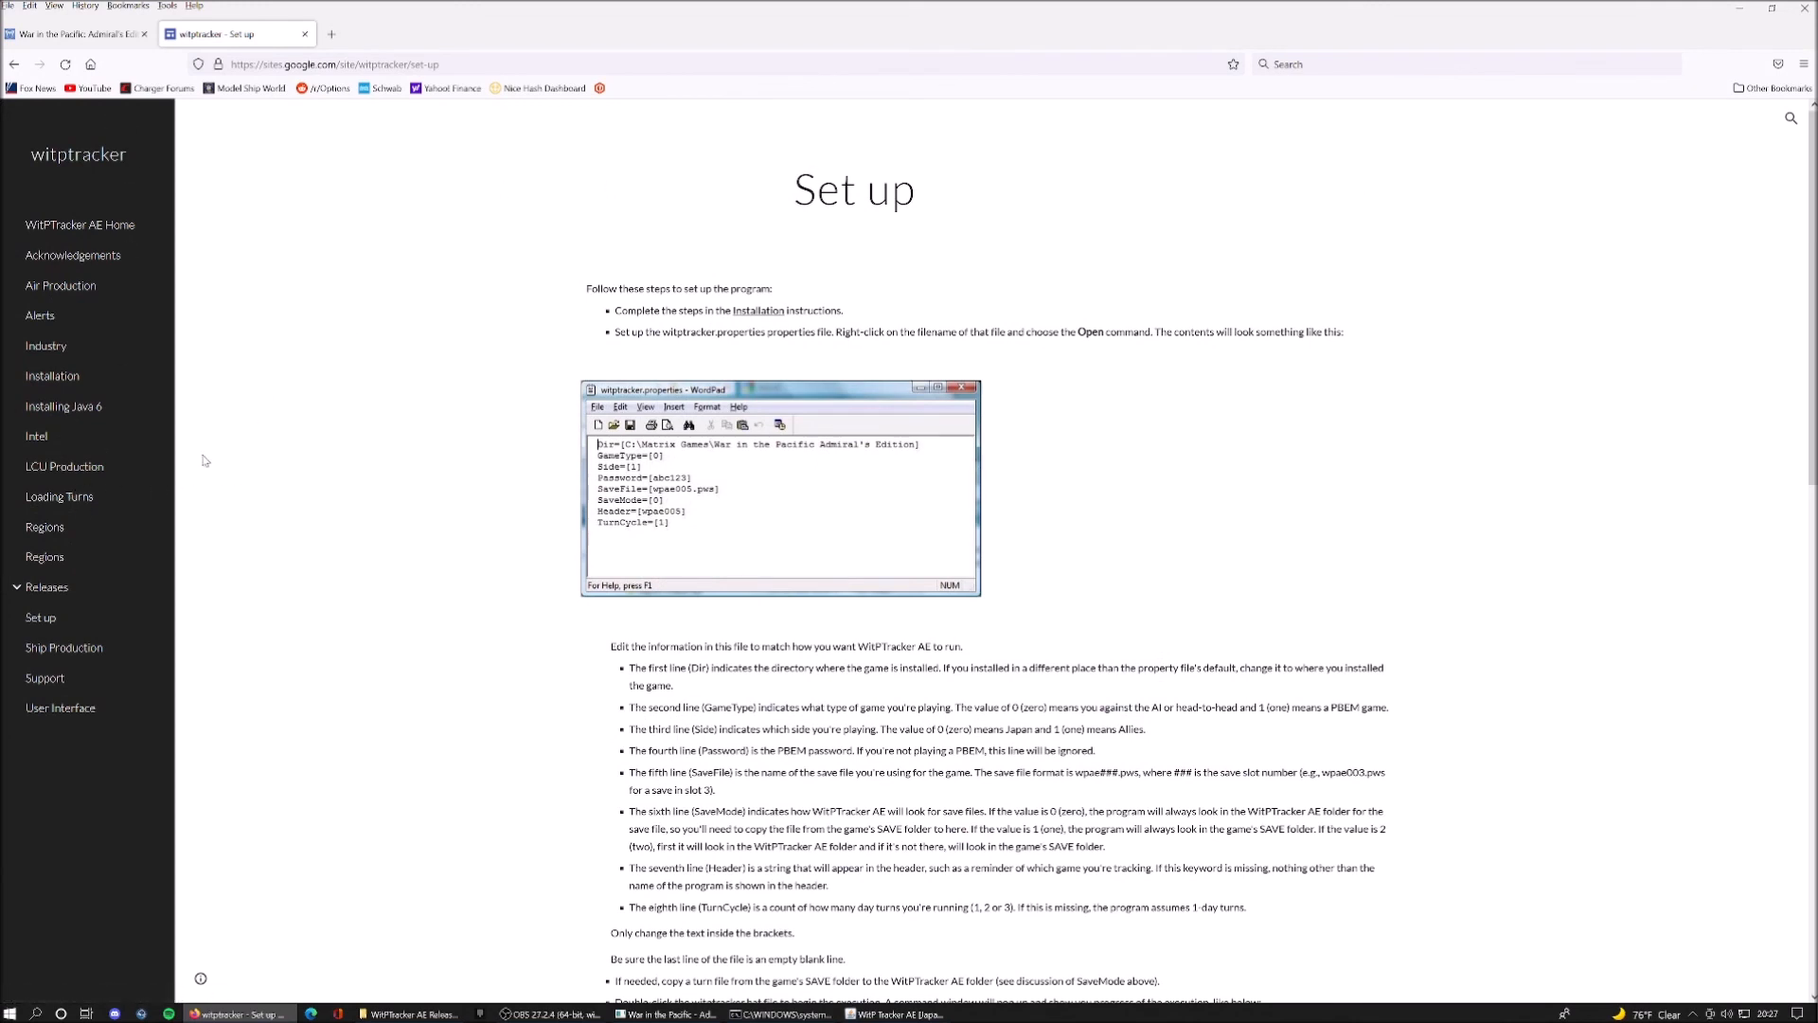
left_click(80, 498)
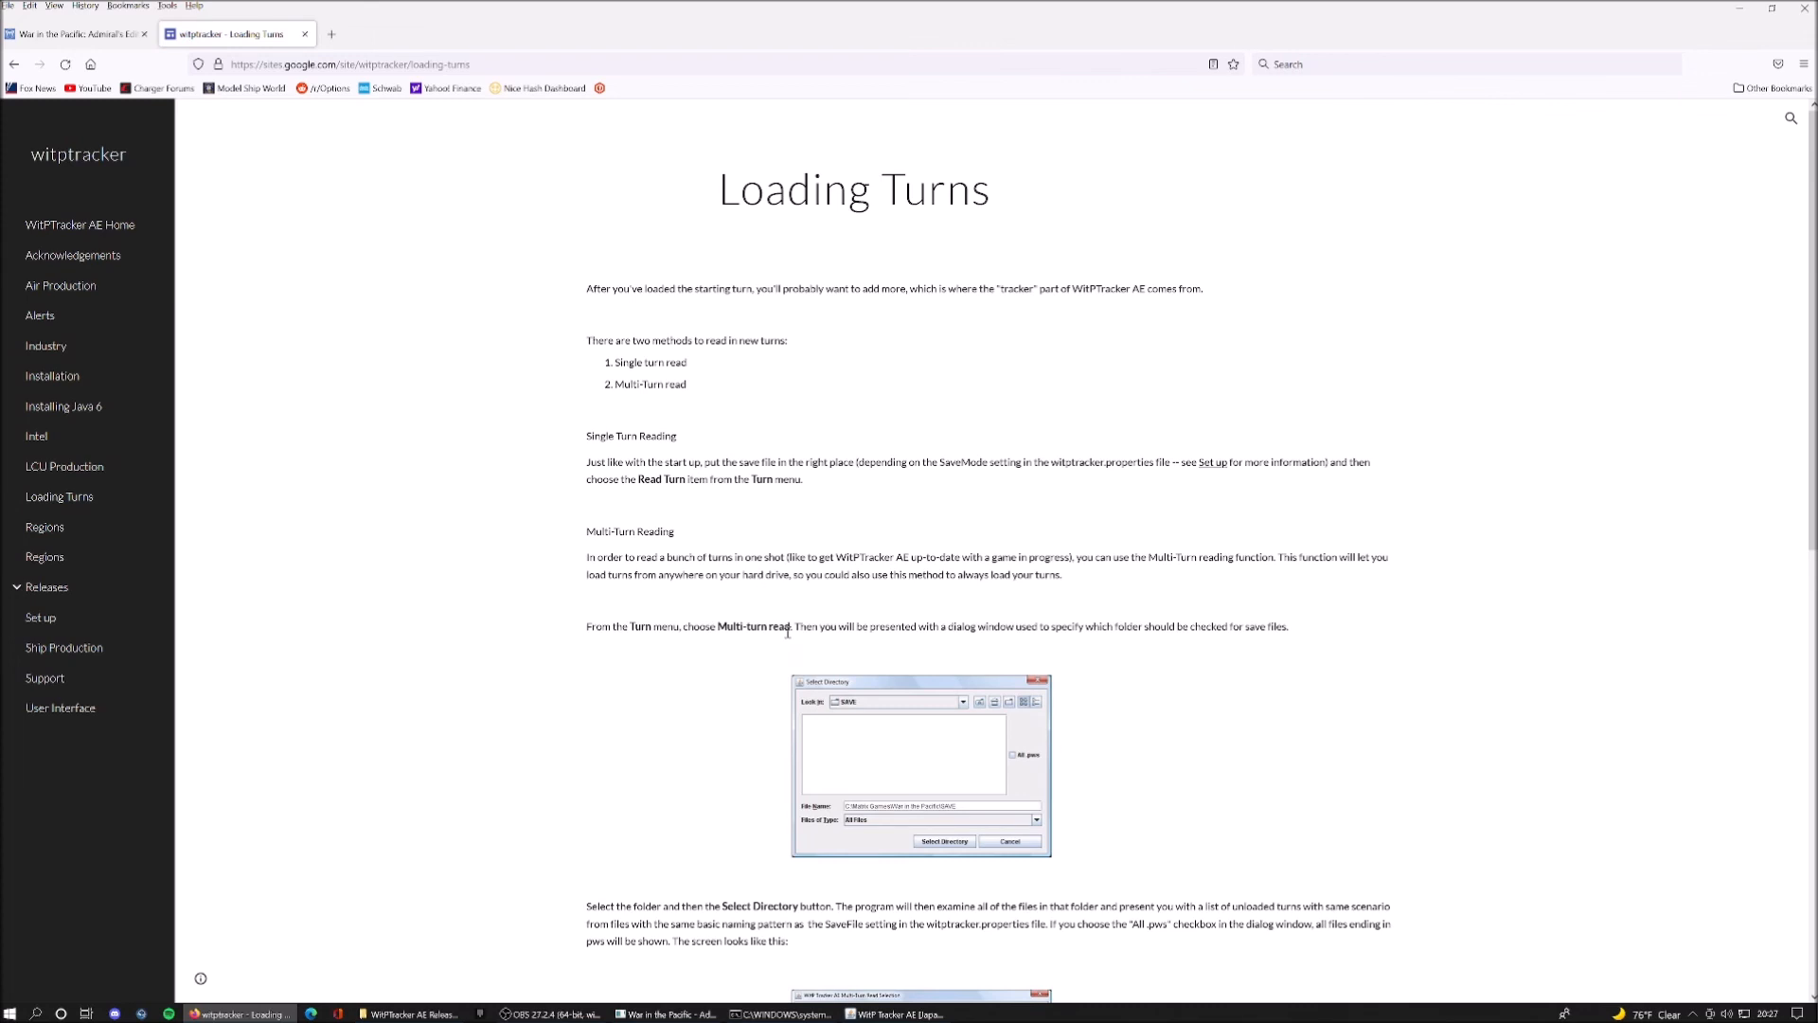
scroll(787, 633, "down", 3)
scroll(731, 598, "down", 1)
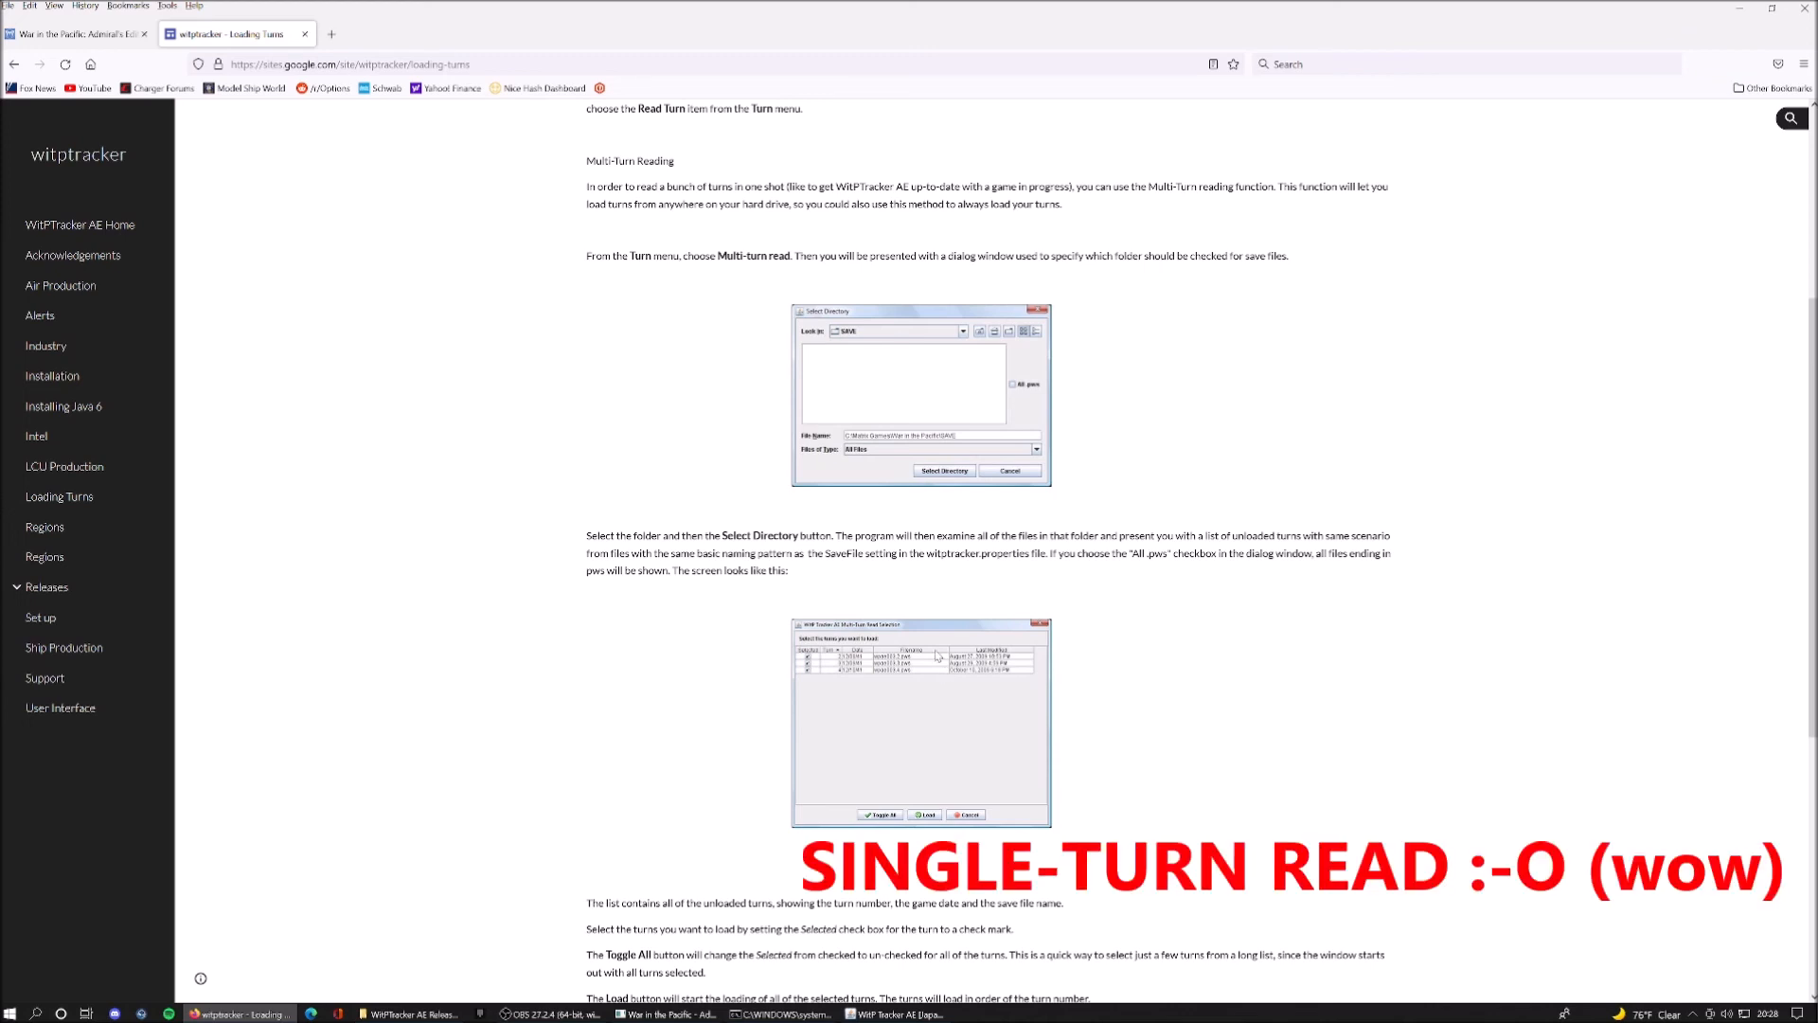
scroll(920, 701, "up", 1)
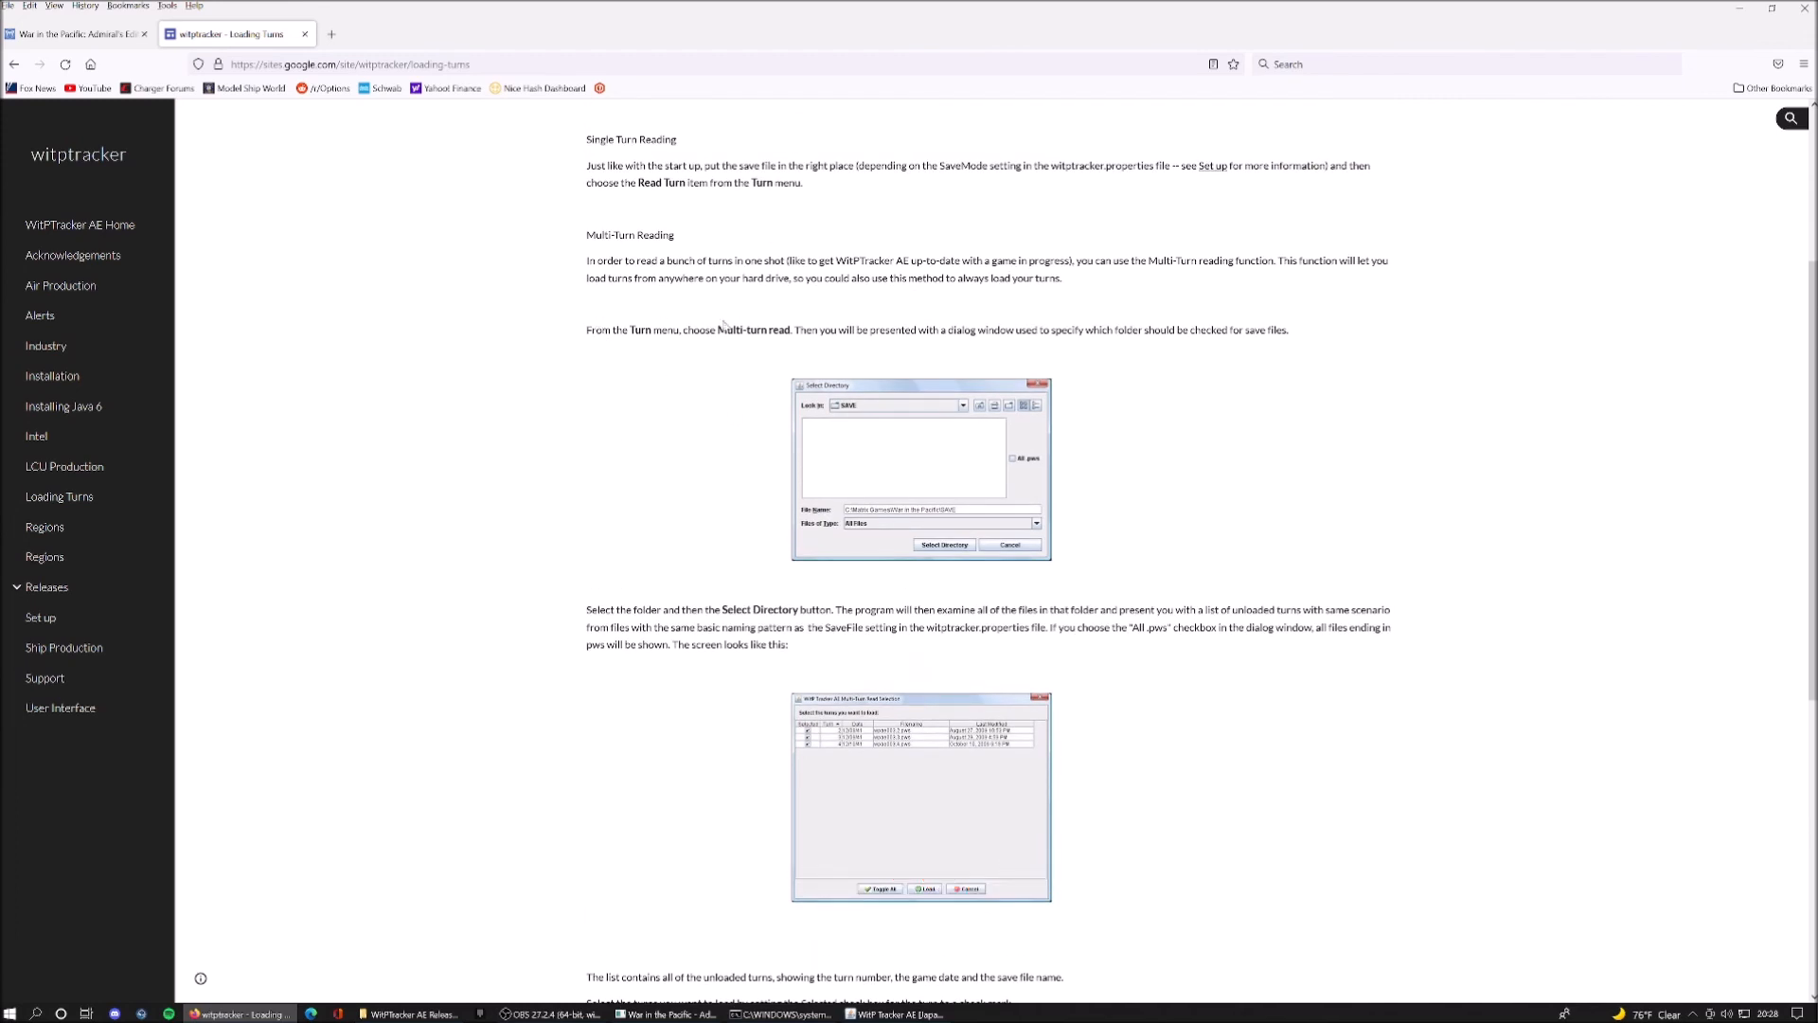
scroll(1084, 757, "down", 2)
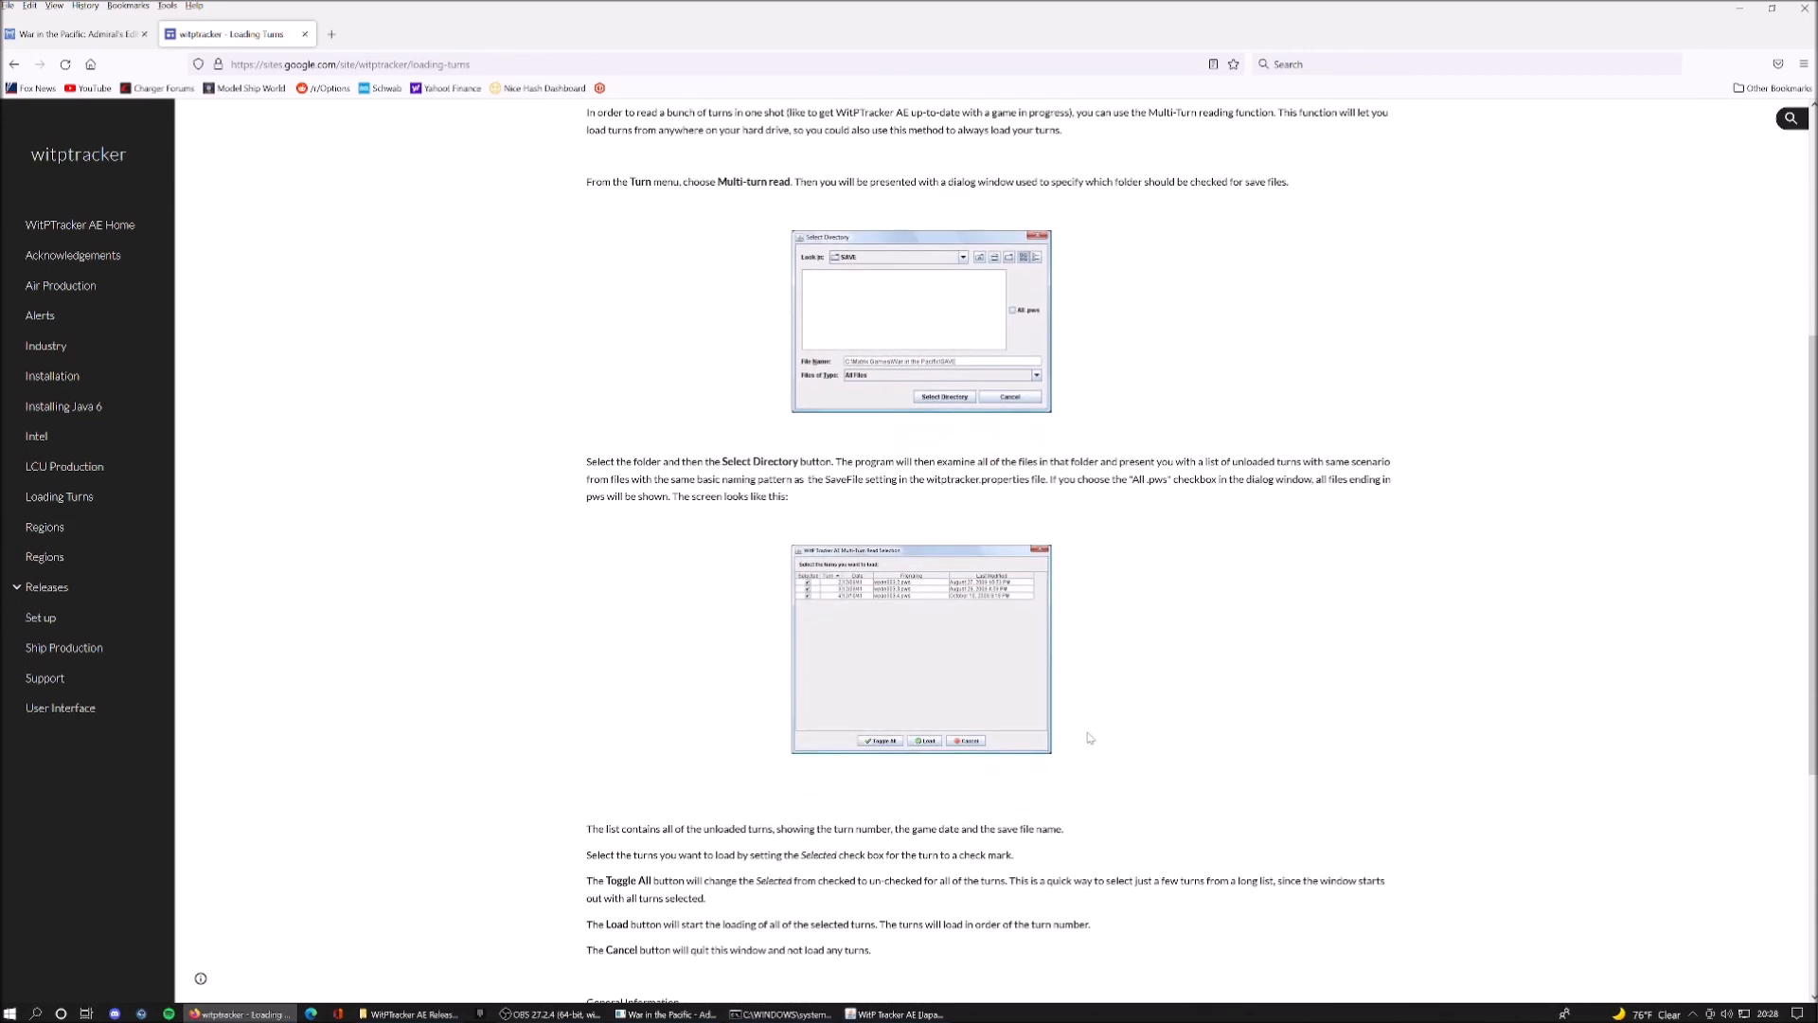
scroll(1089, 738, "down", 4)
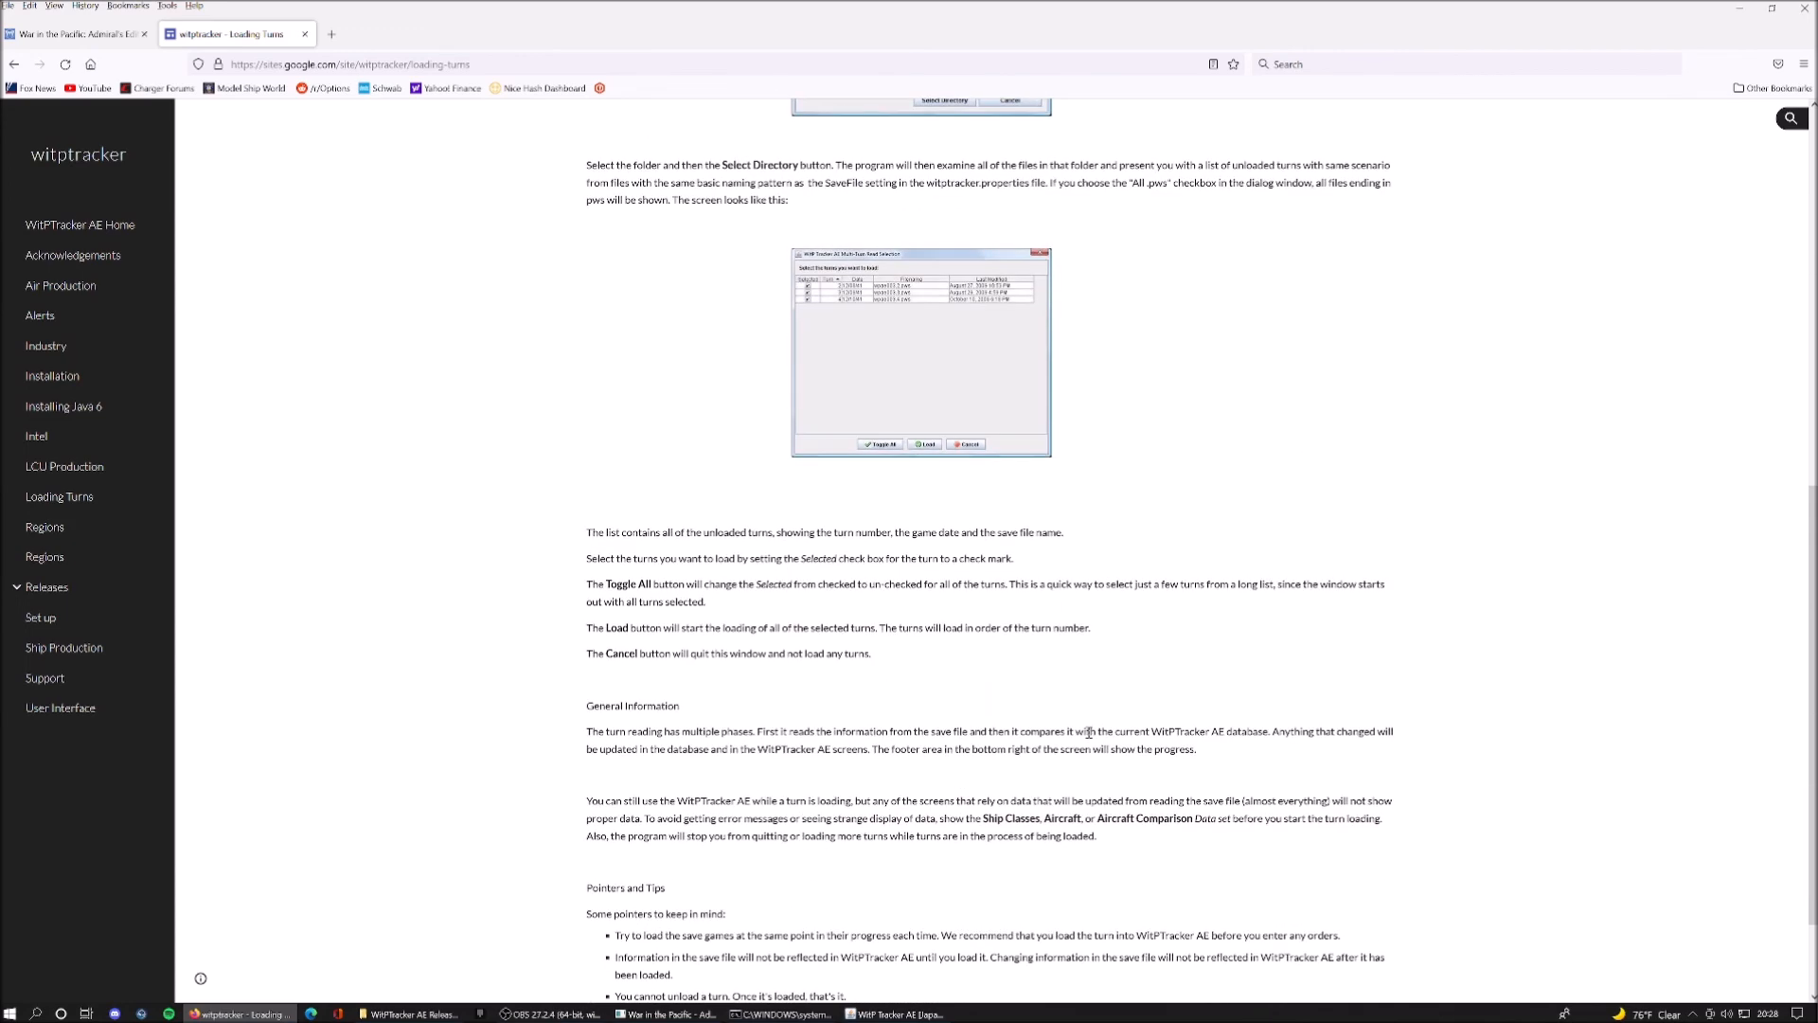
scroll(1089, 732, "down", 2)
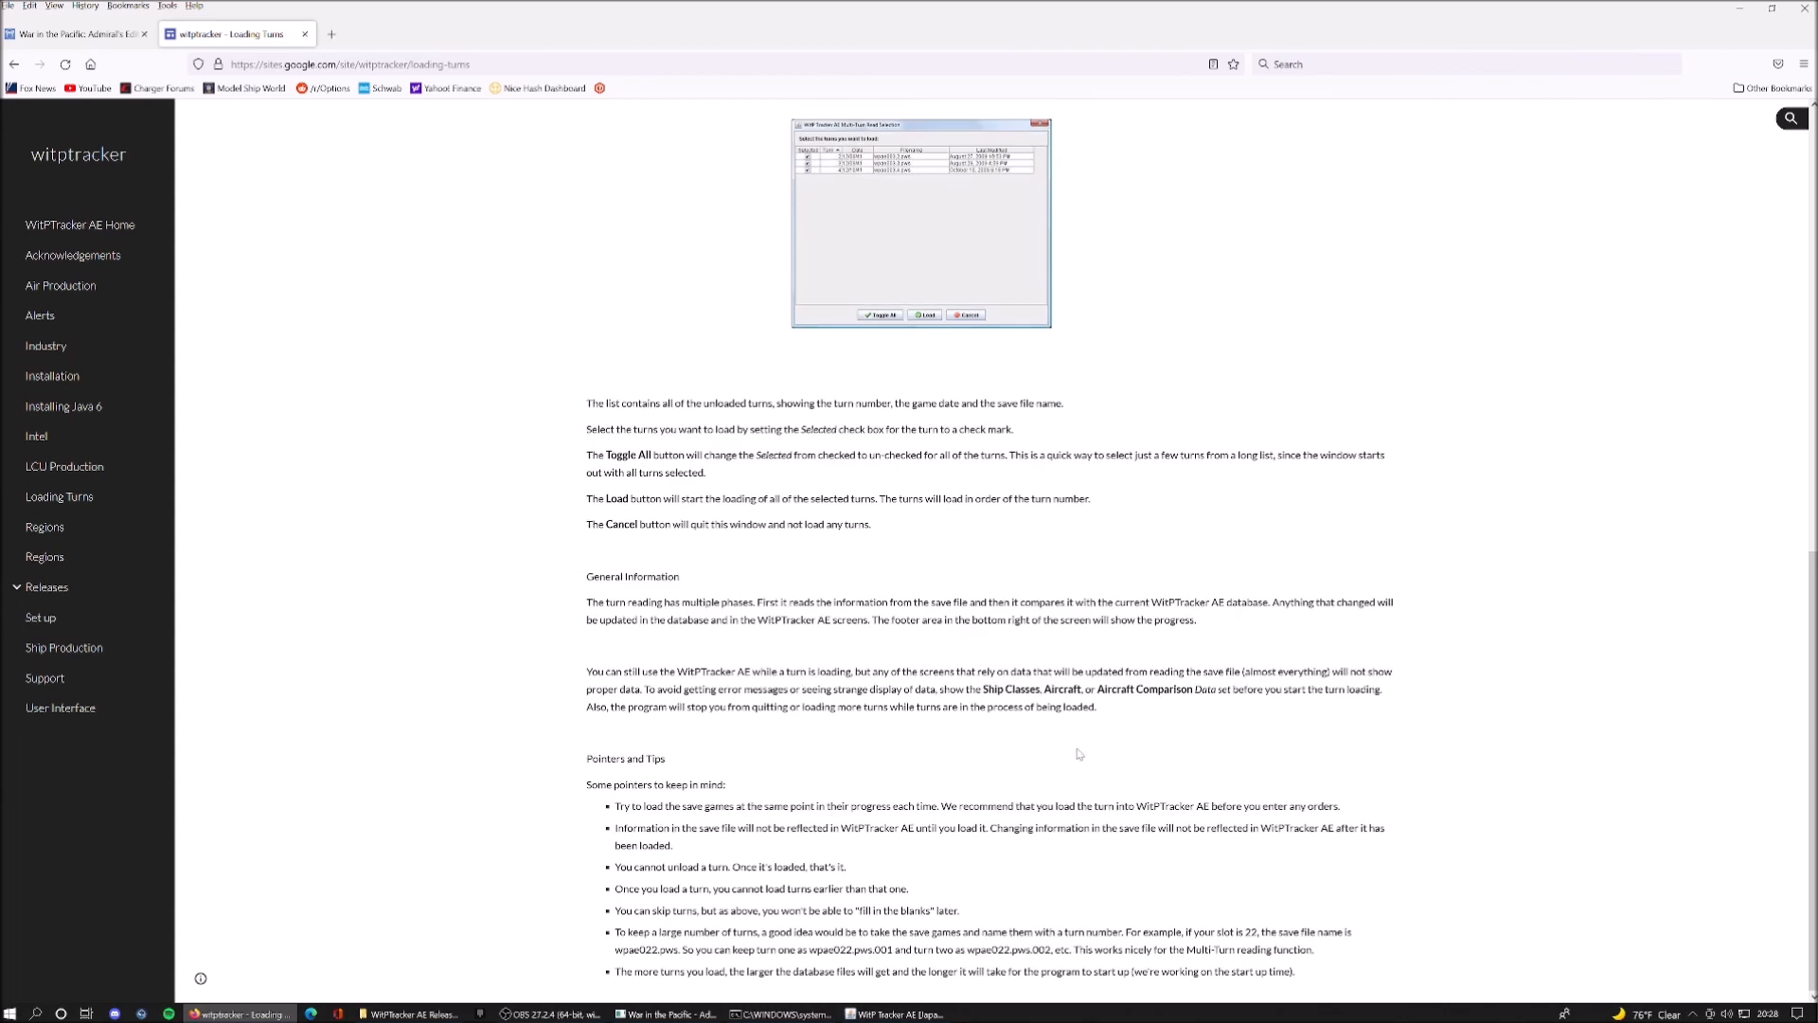
scroll(1080, 753, "up", 6)
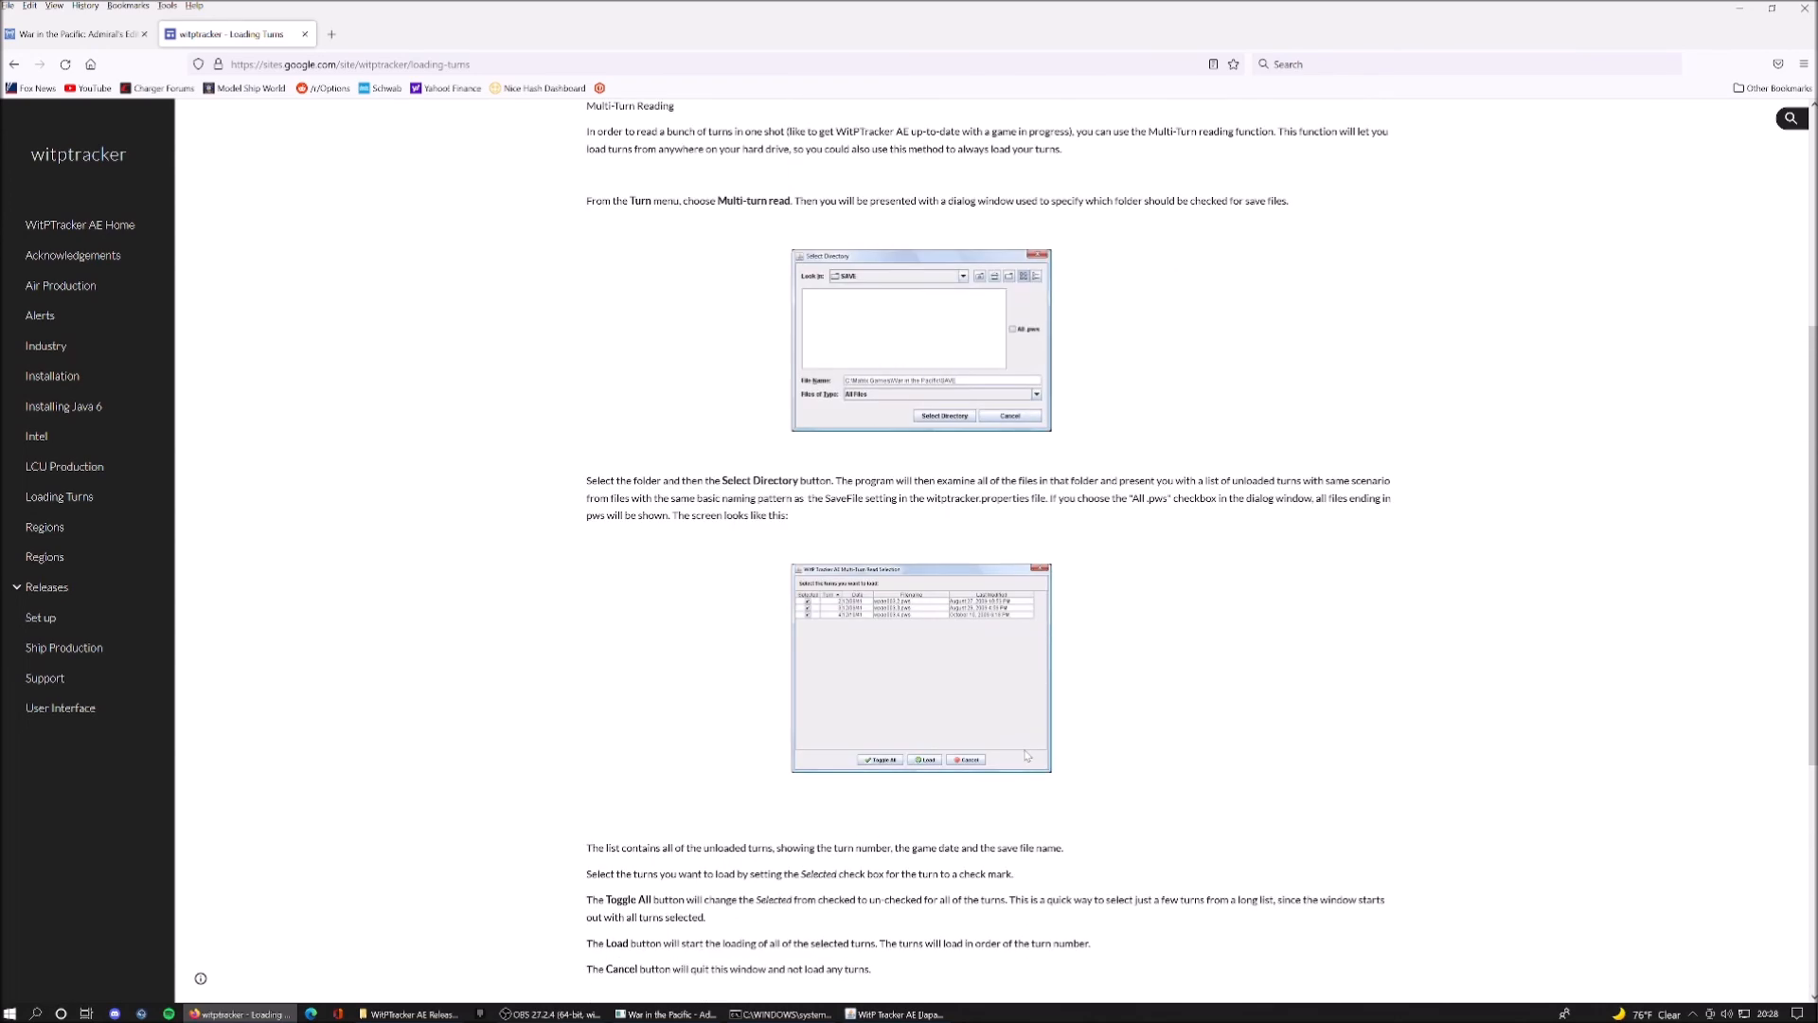
scroll(1078, 751, "up", 4)
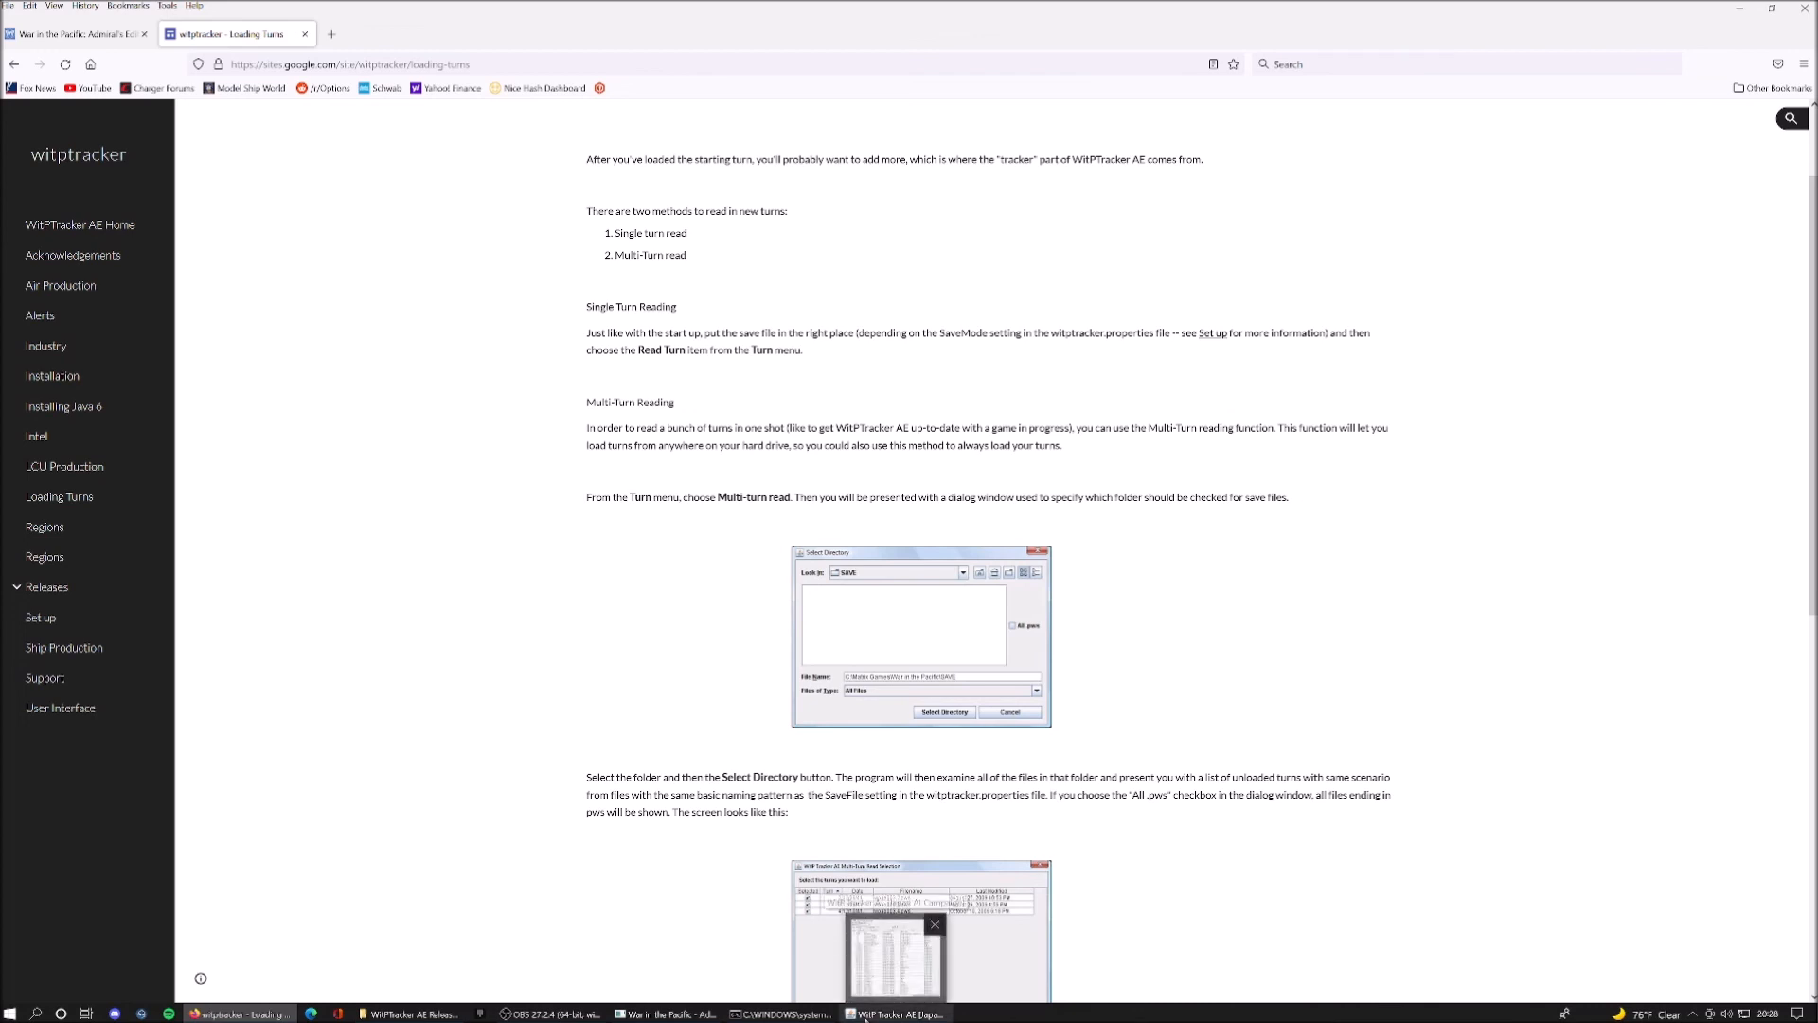
Return to the WitP Tracker AE window and look through the Alerts list
left_click(894, 1014)
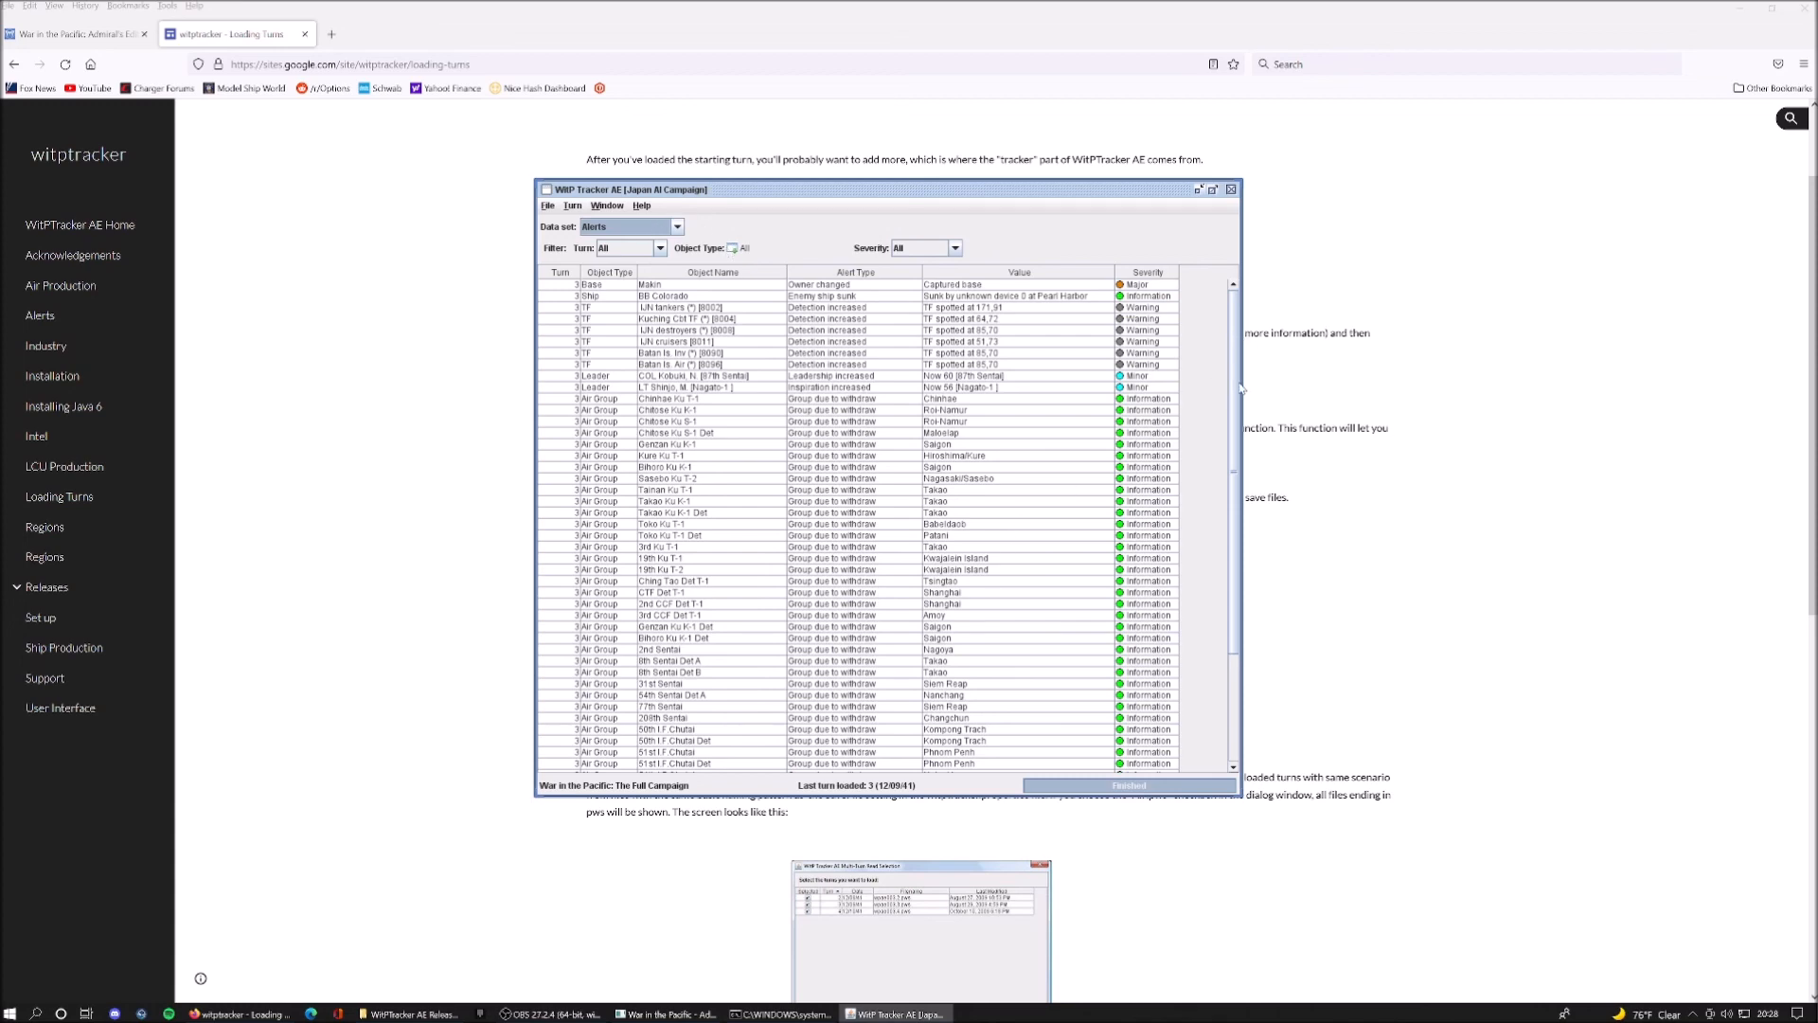
scroll(1233, 370, "down", 3)
scroll(1231, 350, "up", 3)
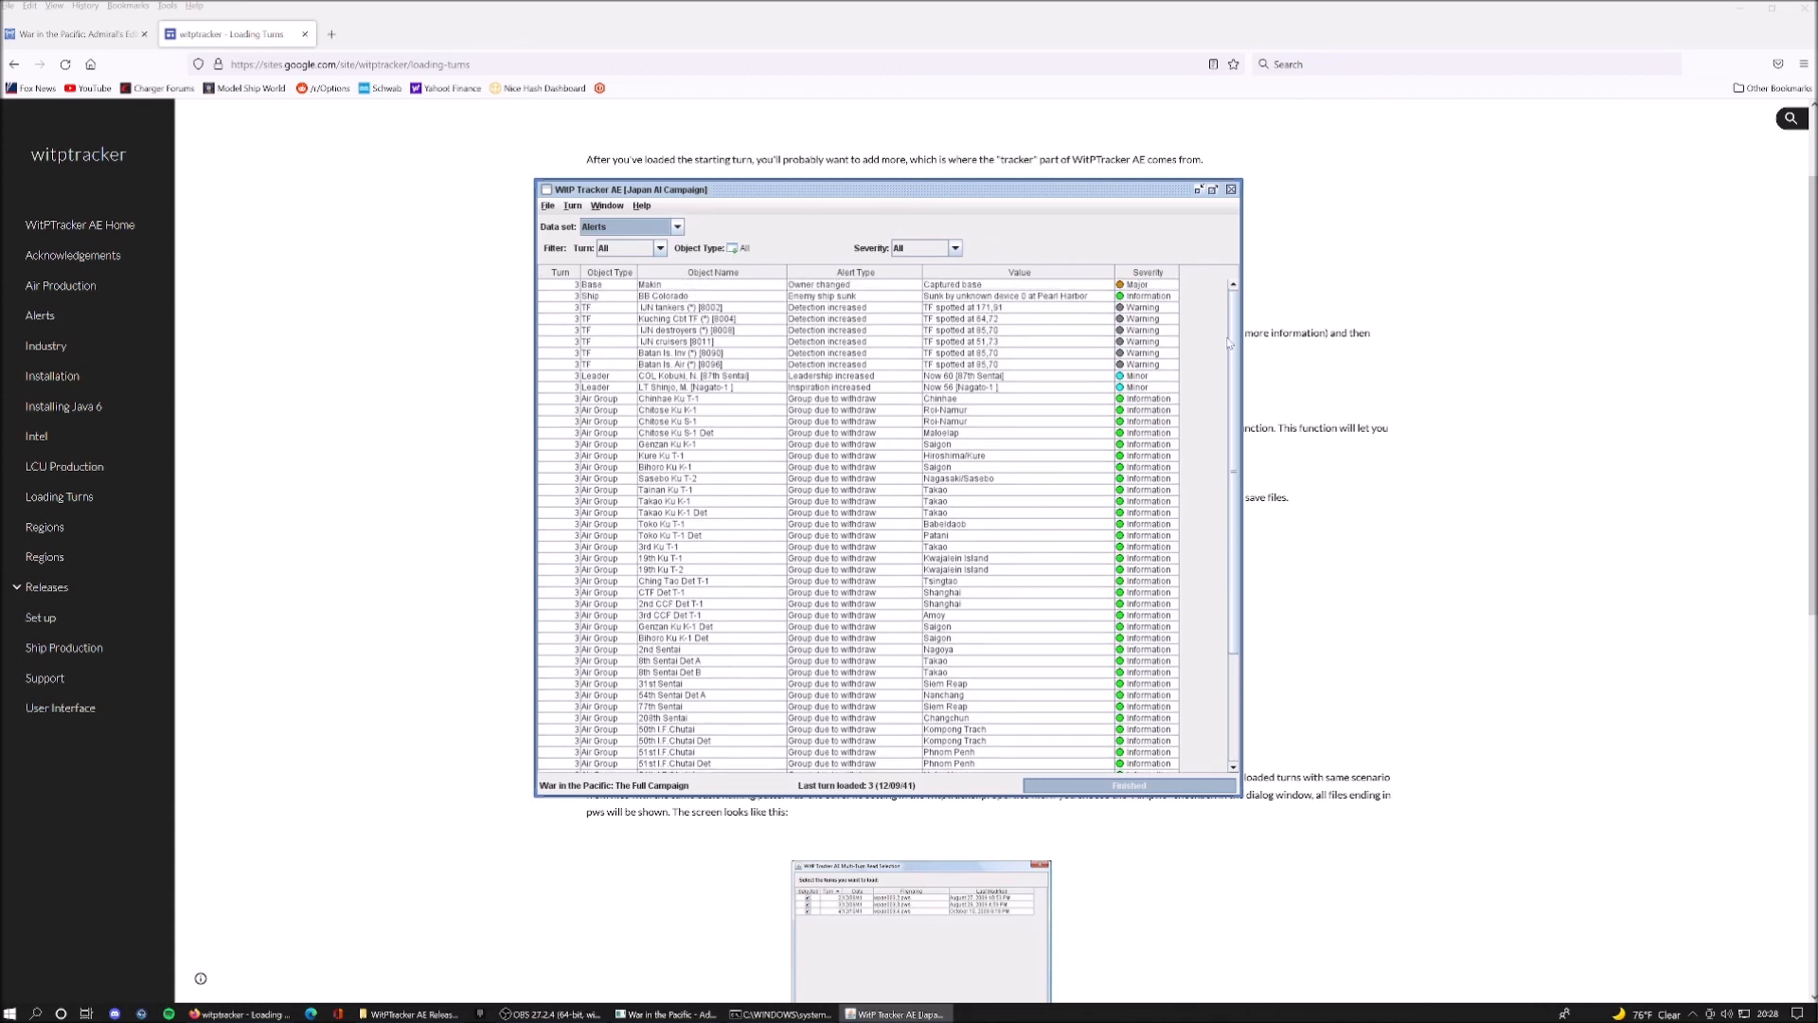